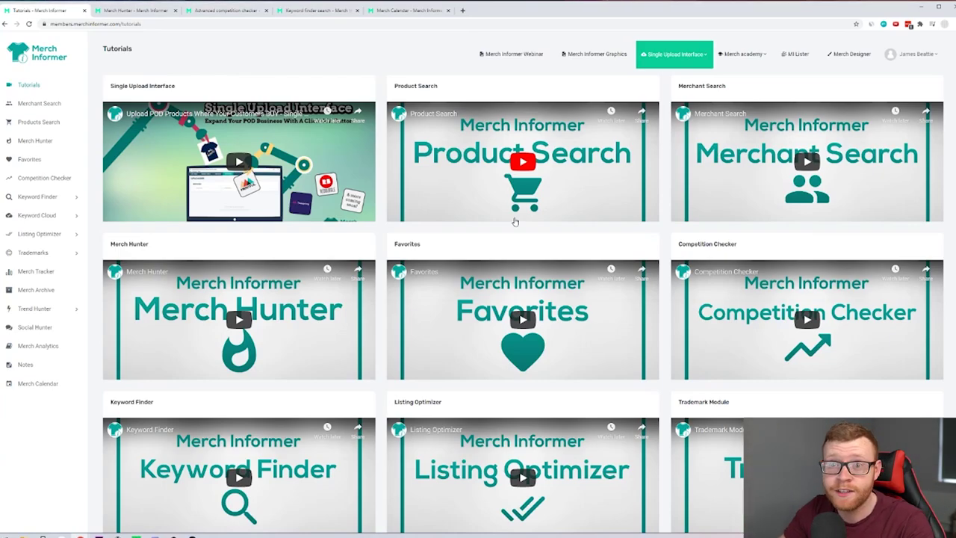
- Look through the tutorial videos to survey the available research tools
scroll(534, 373, down, 6)
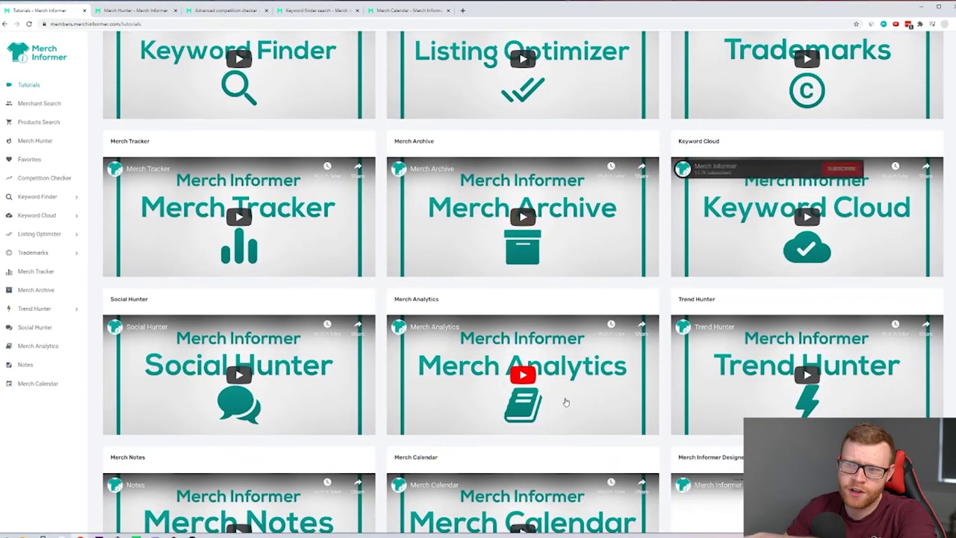
scroll(535, 391, down, 2)
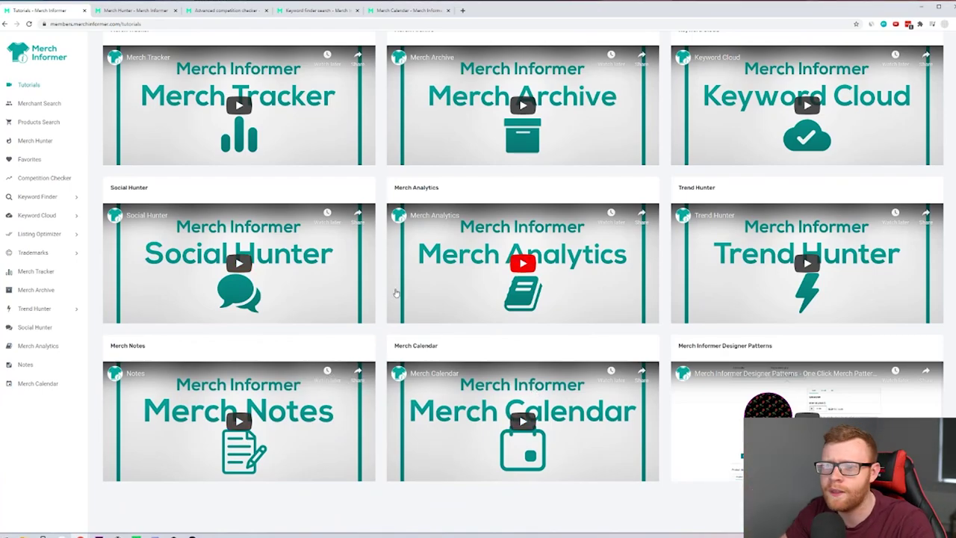
scroll(426, 306, up, 4)
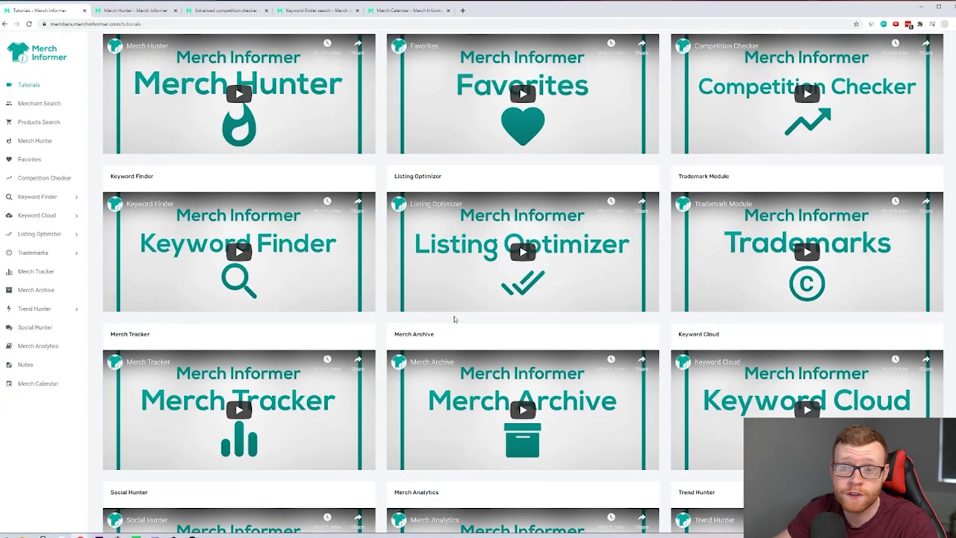
- Open Products Search, search for "couple" in US Merch By Amazon Shirts, and review the results data
click(44, 124)
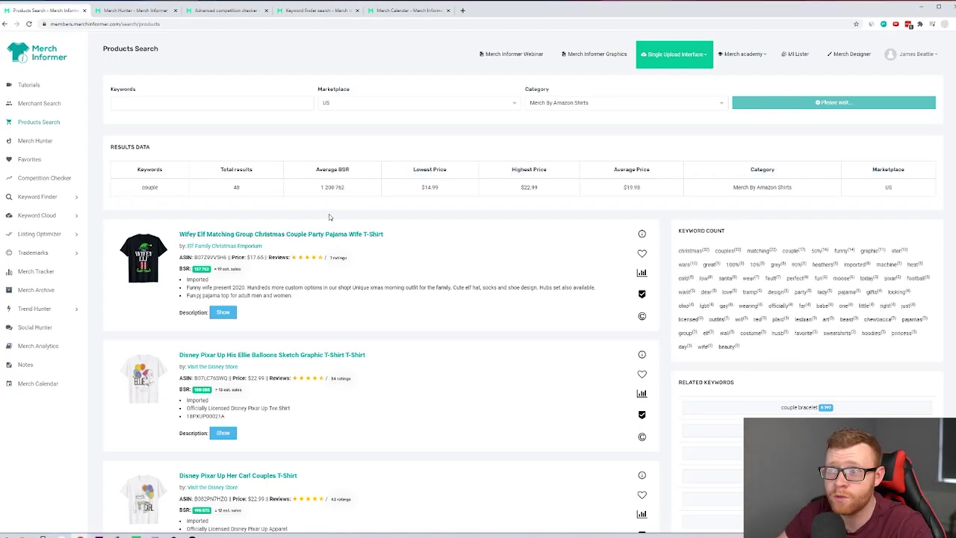
scroll(423, 273, down, 1)
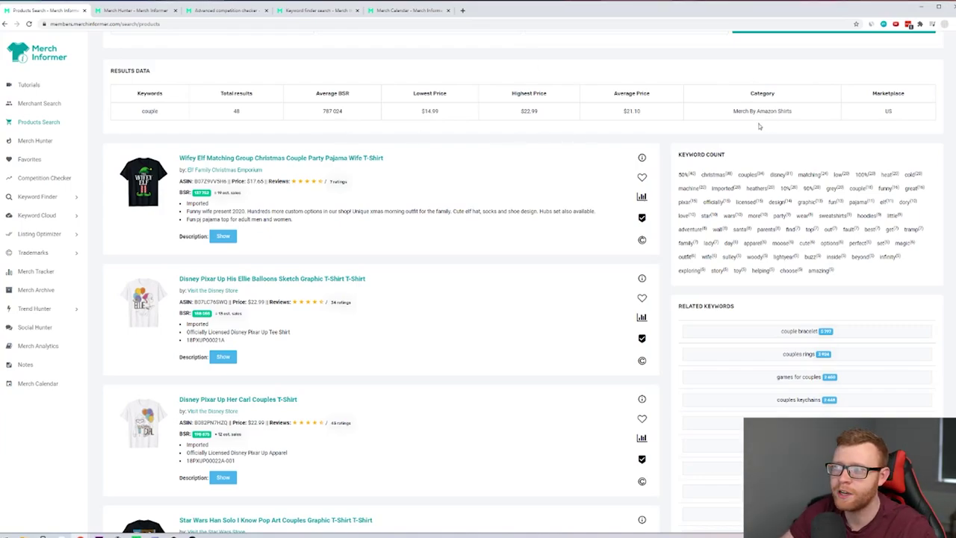
scroll(493, 127, down, 1)
scroll(769, 222, up, 3)
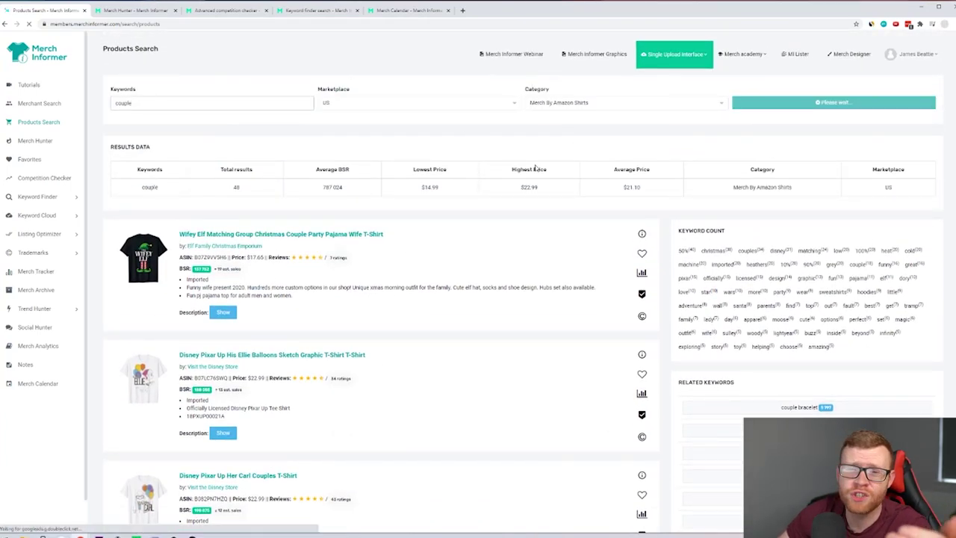
- Check which product categories the search offers, keeping Merch By Amazon Shirts selected
click(592, 104)
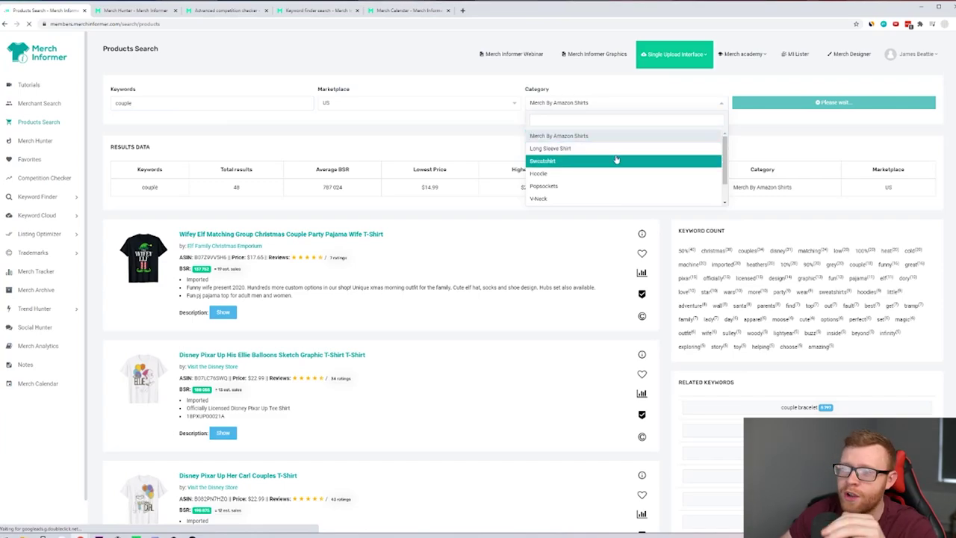
scroll(613, 190, down, 1)
scroll(613, 190, down, 3)
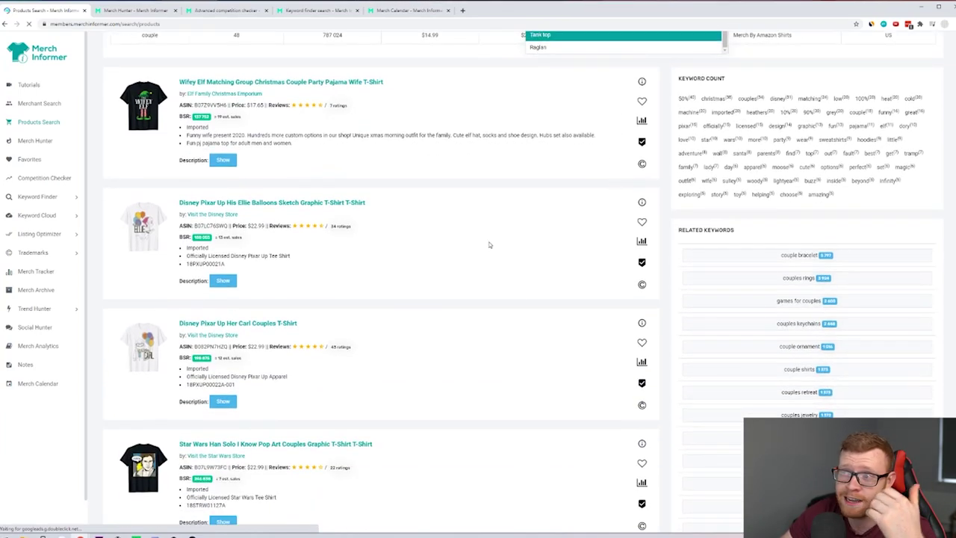
scroll(508, 277, up, 3)
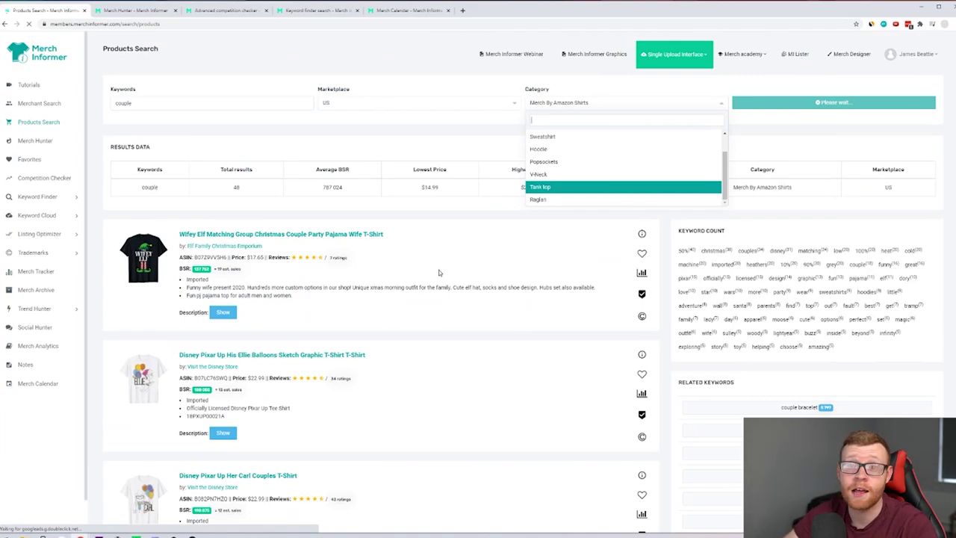
click(491, 260)
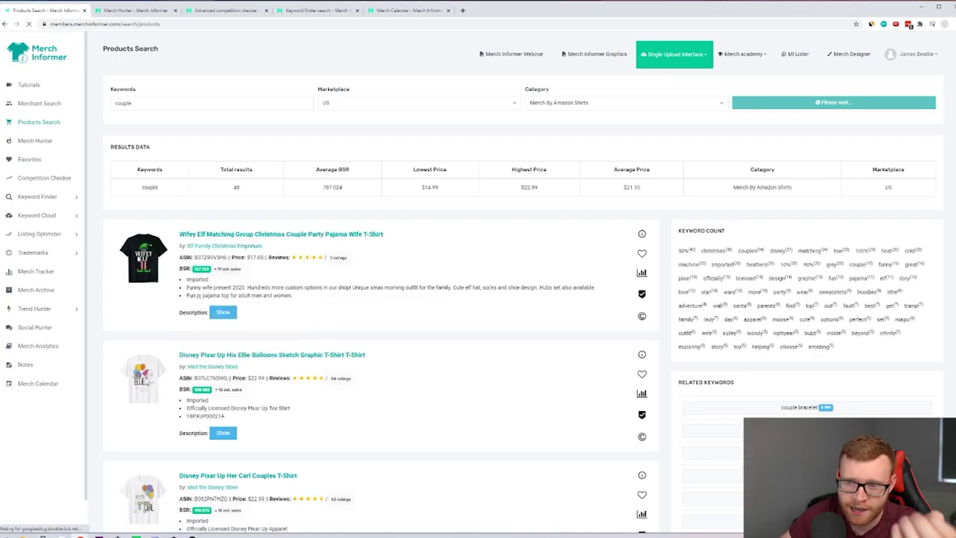
- Browse the "couple" shirt listings and their enlarged designs, continuing through result pages 2 and 3
mouse_move(139, 254)
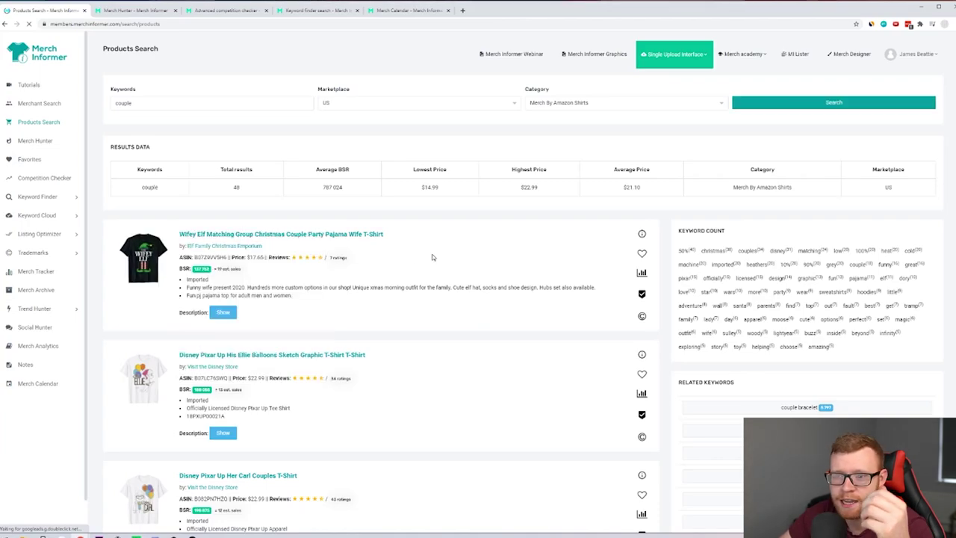
scroll(463, 260, down, 1)
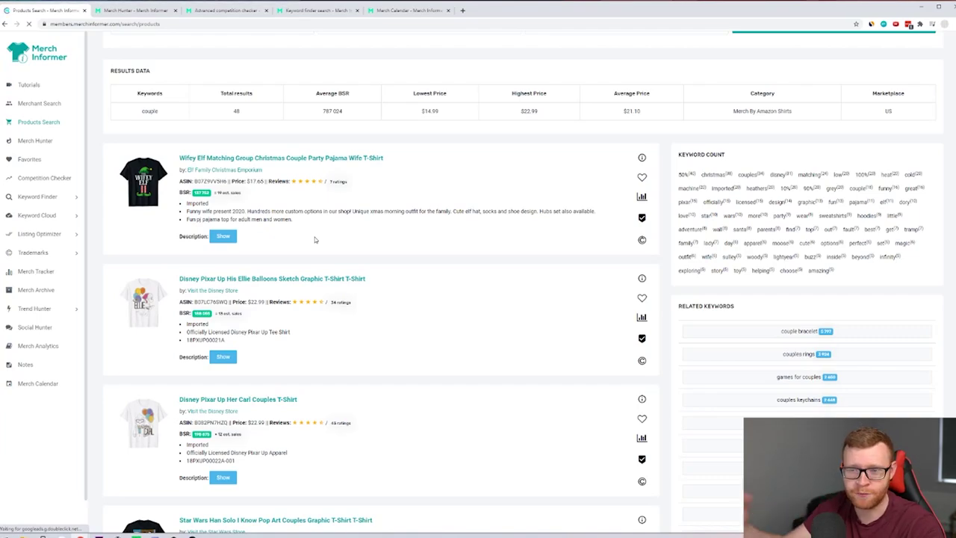
scroll(332, 289, down, 1)
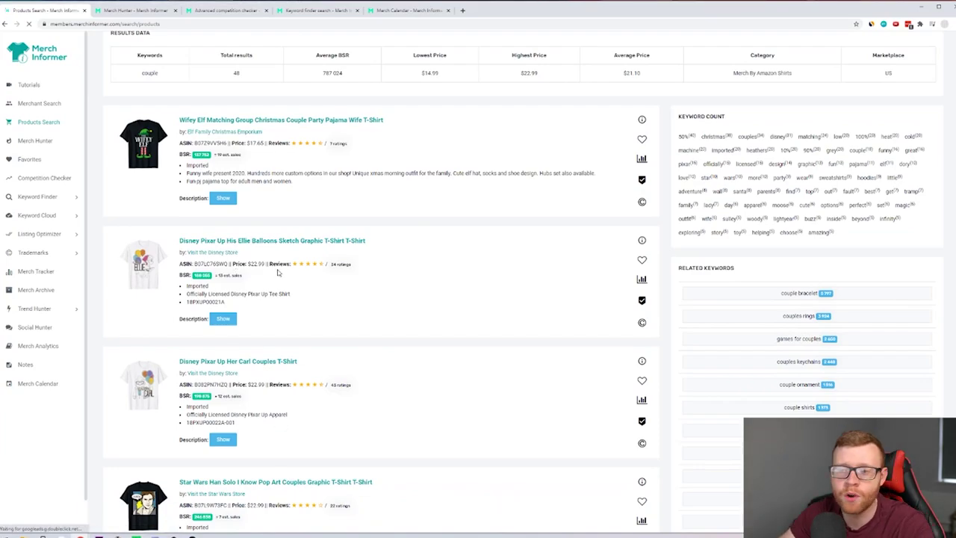
scroll(224, 261, down, 8)
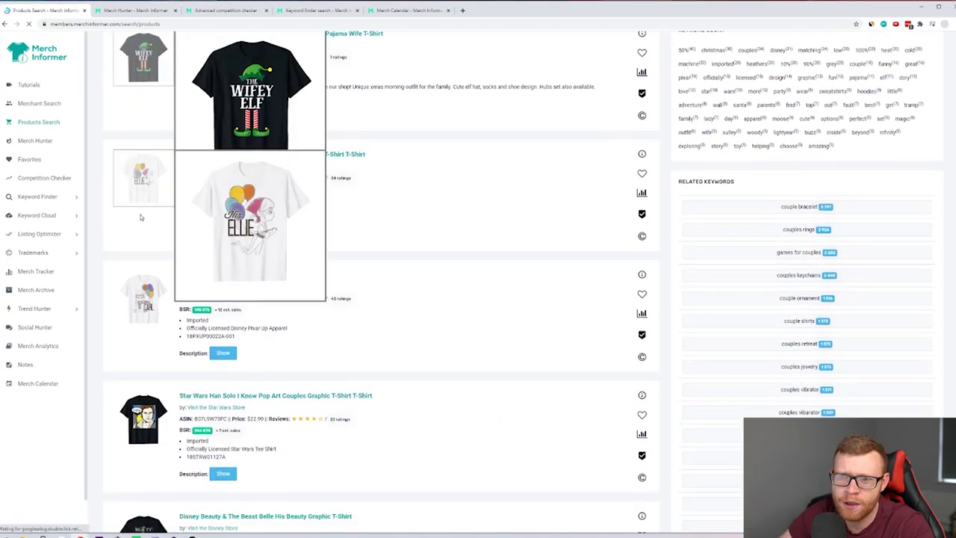
scroll(318, 300, down, 6)
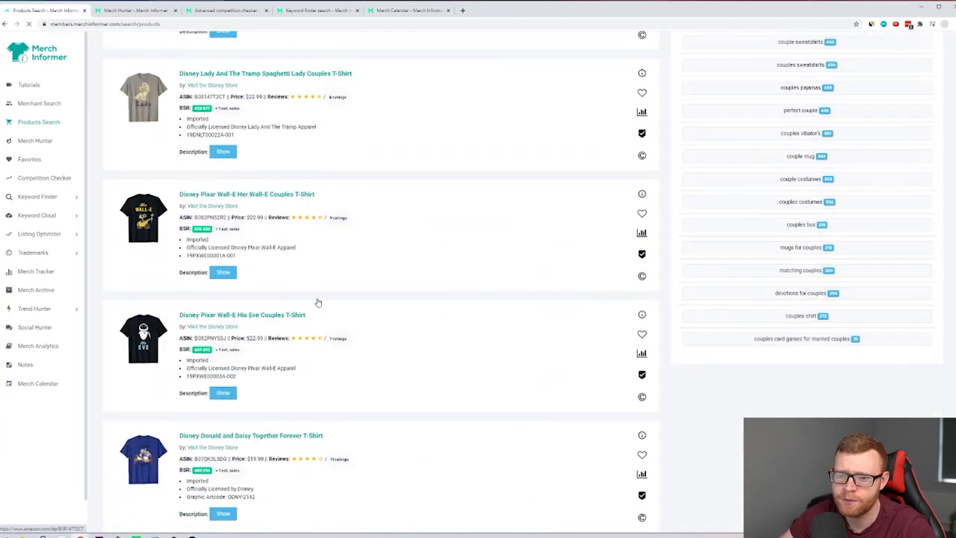
scroll(312, 288, down, 6)
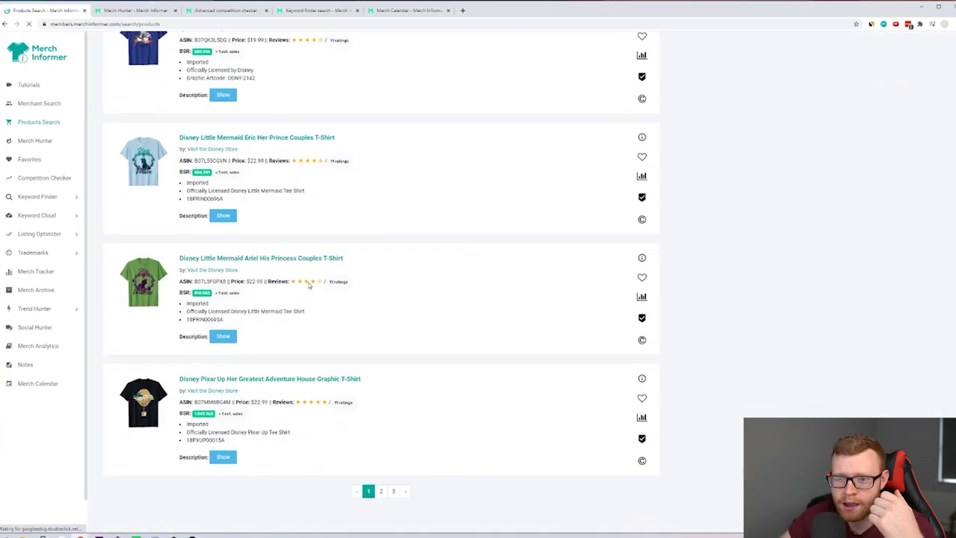
click(381, 491)
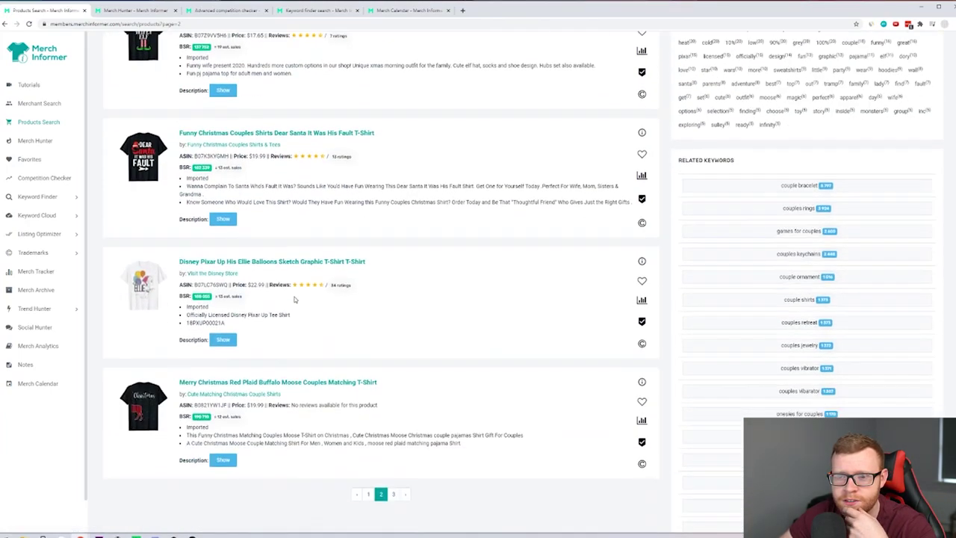
click(393, 491)
- Search the US Merch By Amazon Shirts products for the keyword "girlfriend"
text(g)
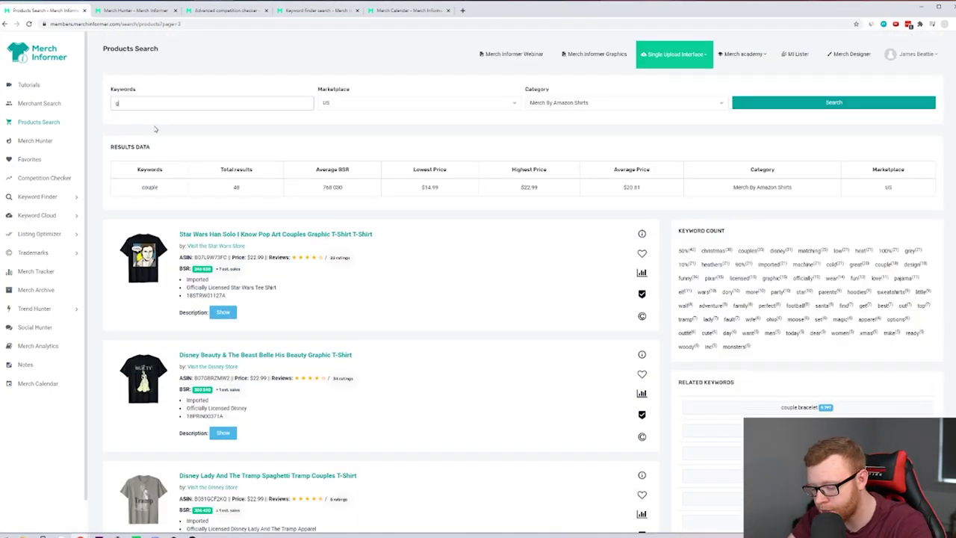
text(irlfrien)
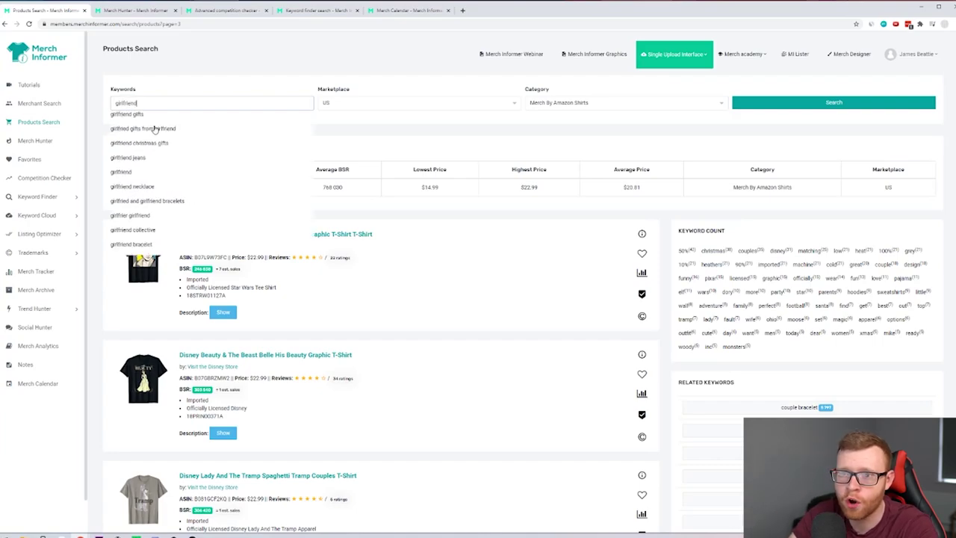
text(d)
key(Return)
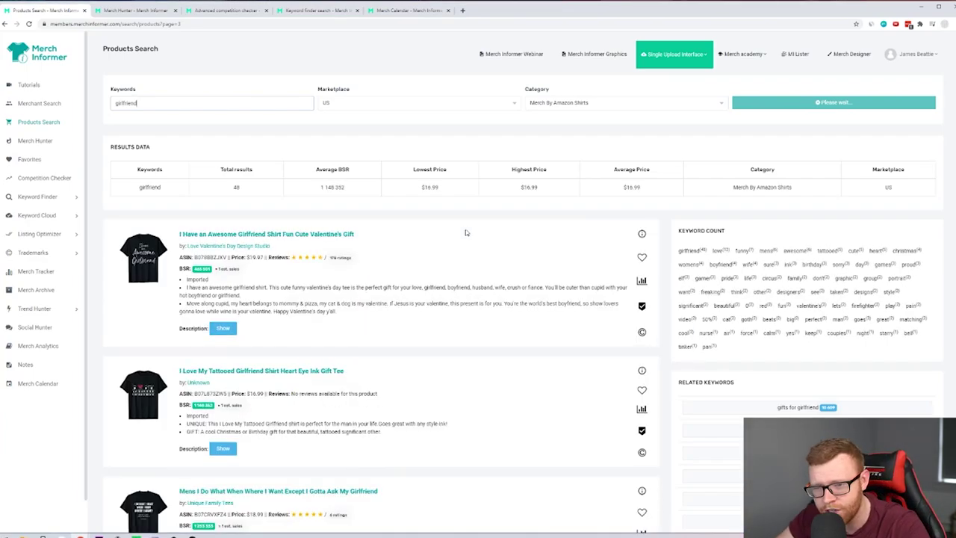
- Examine the results data and the first "girlfriend" shirt listings as they load
scroll(480, 242, down, 2)
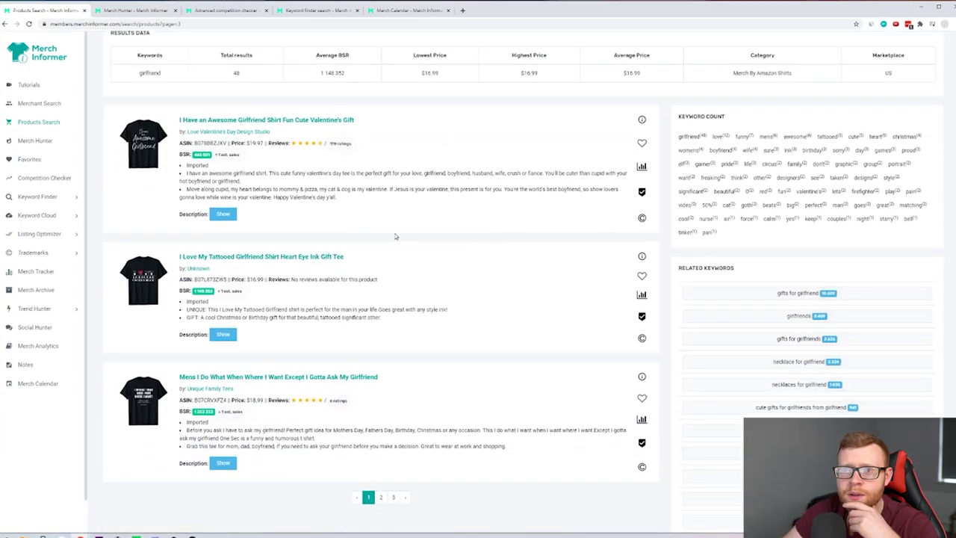
scroll(366, 213, up, 1)
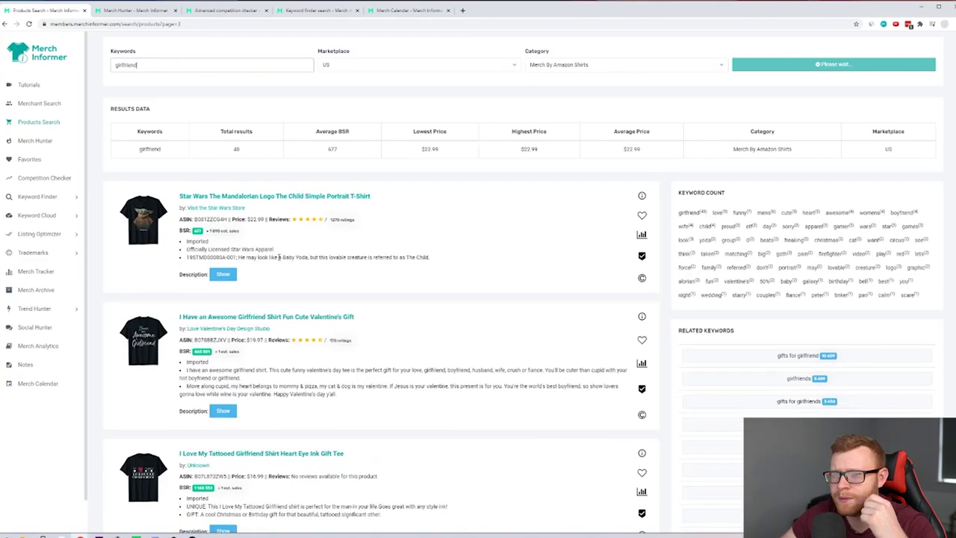
scroll(307, 332, up, 1)
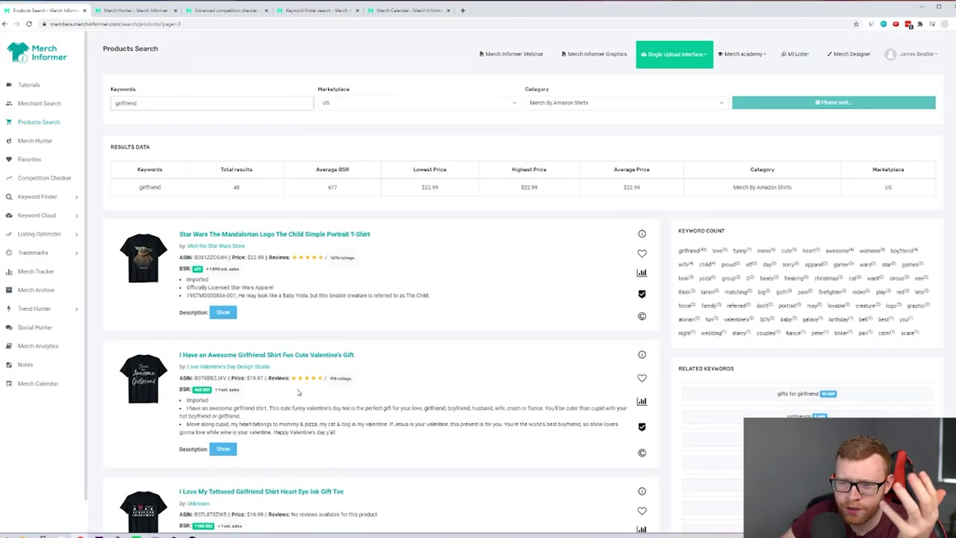
scroll(298, 391, down, 2)
scroll(271, 260, up, 1)
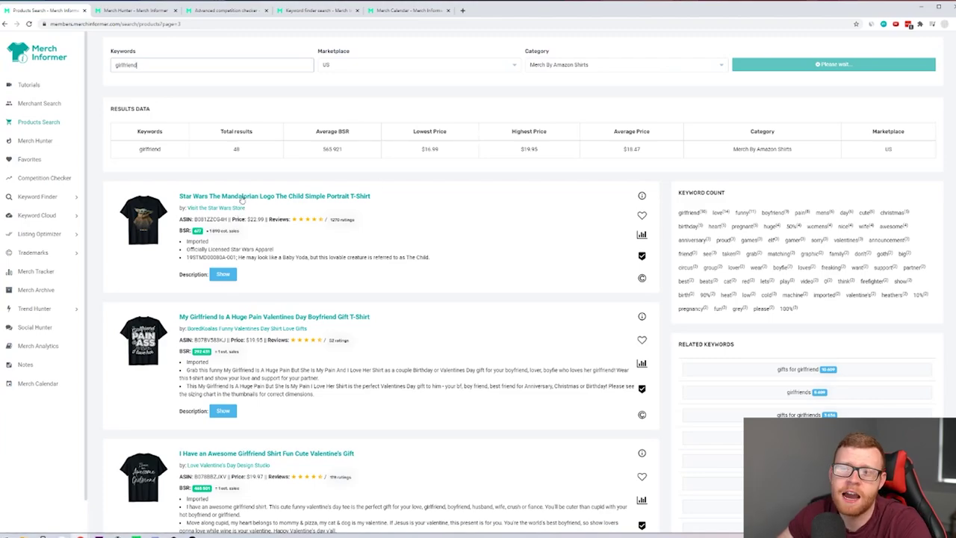
scroll(382, 265, down, 1)
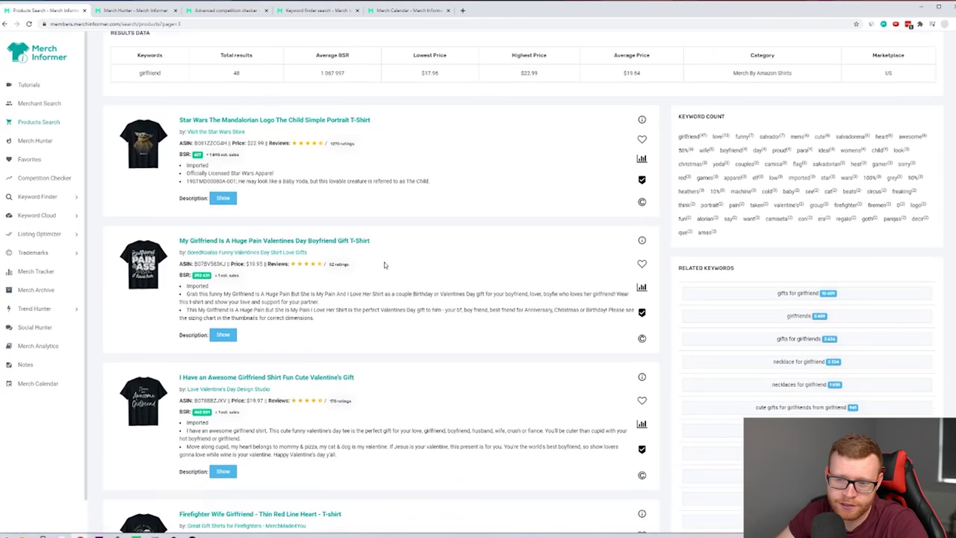
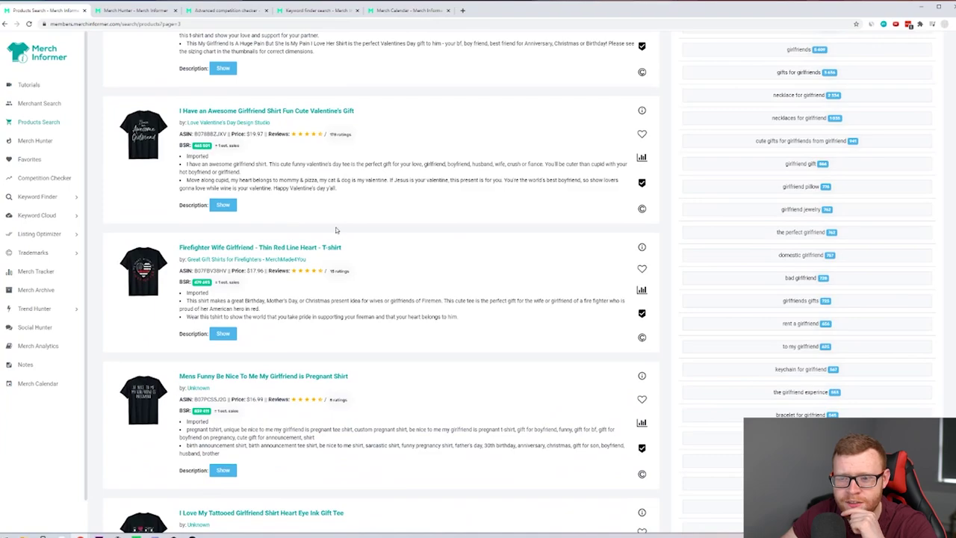
- Compare the best seller ranks, reviews and enlarged designs of the "girlfriend" shirts further down the results
scroll(336, 230, up, 3)
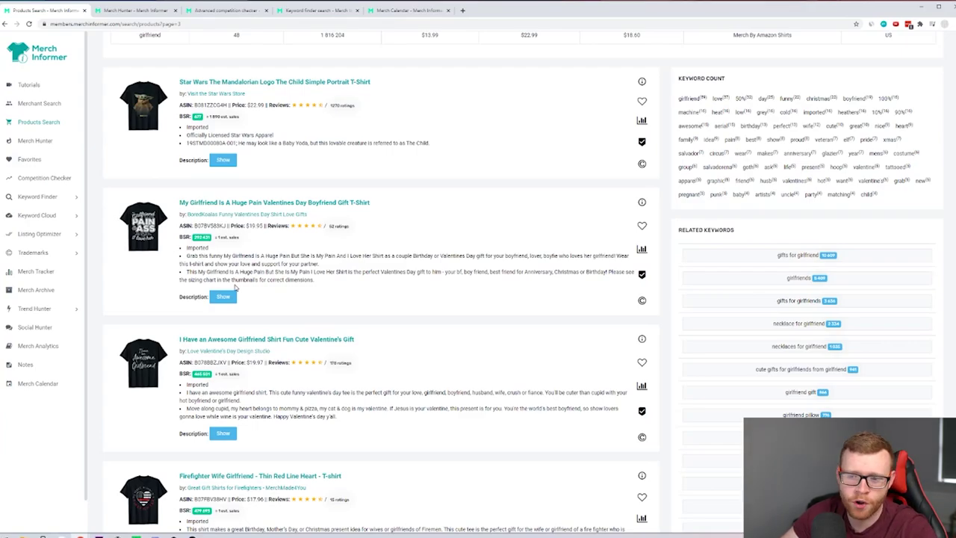
scroll(284, 279, down, 4)
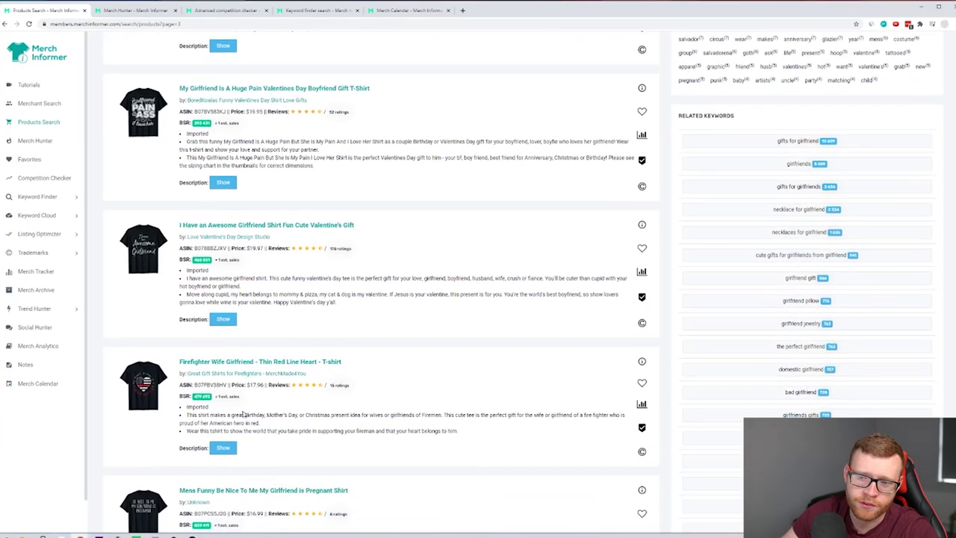
scroll(224, 336, down, 2)
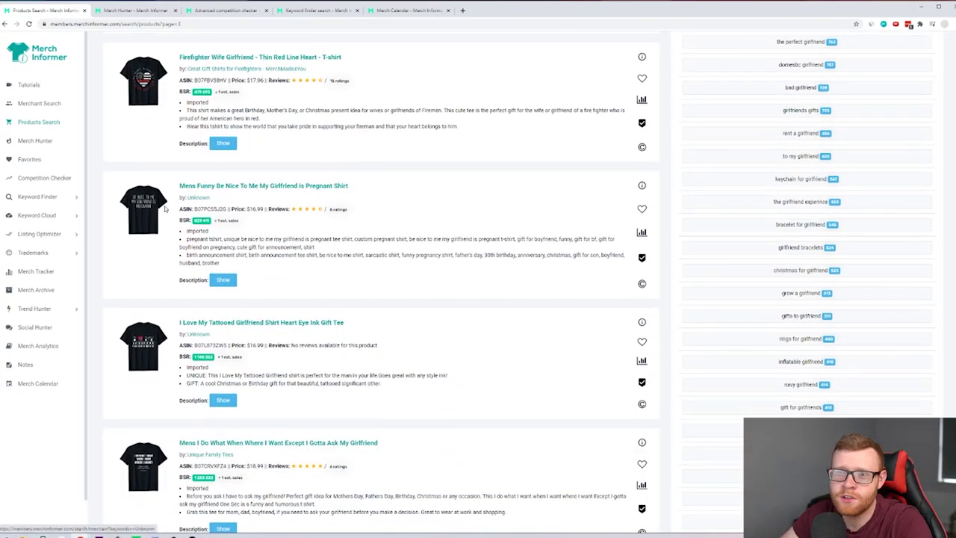
mouse_move(129, 222)
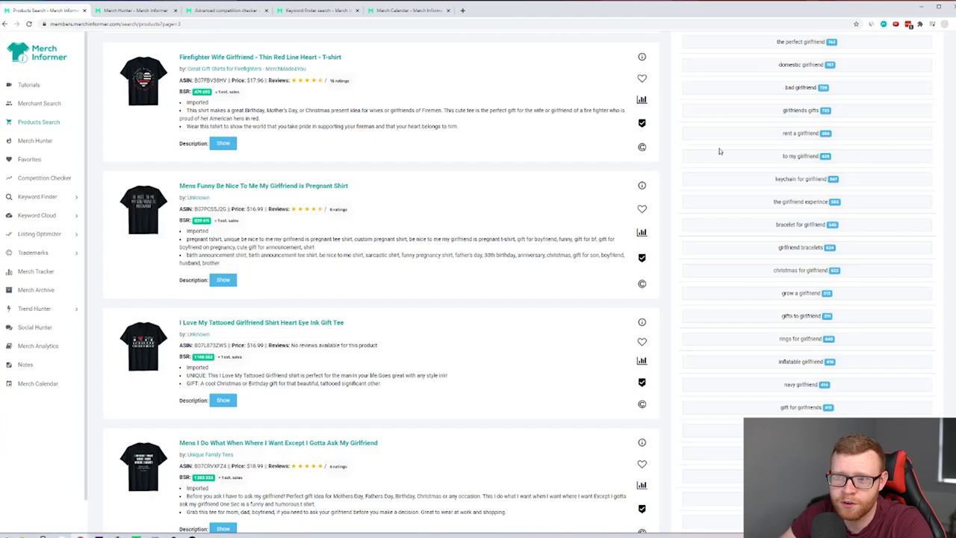
scroll(382, 206, down, 1)
scroll(158, 270, down, 2)
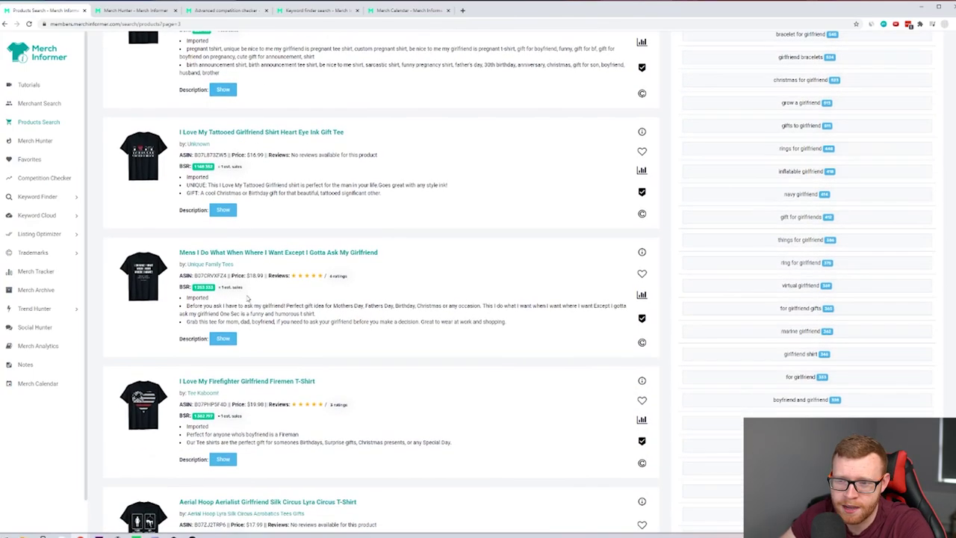
mouse_move(157, 270)
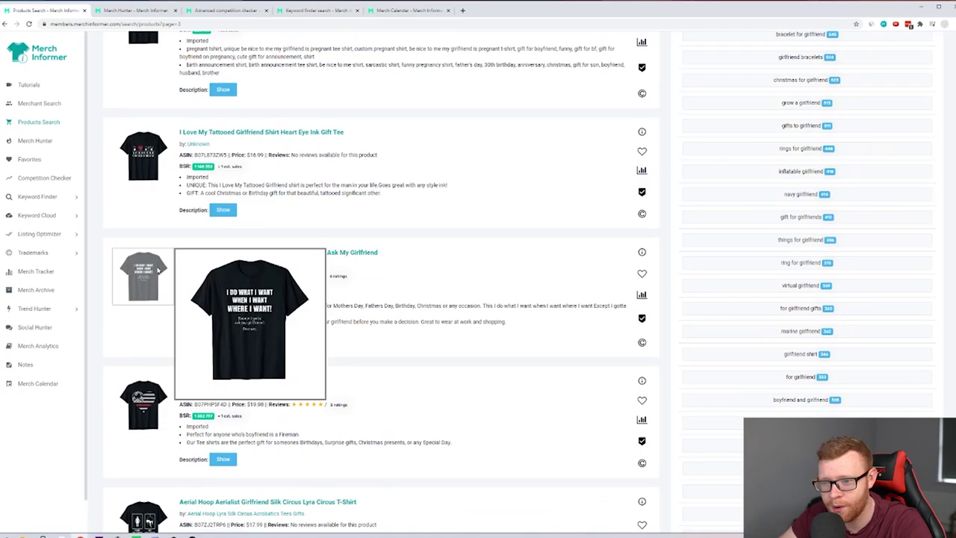
scroll(444, 266, down, 2)
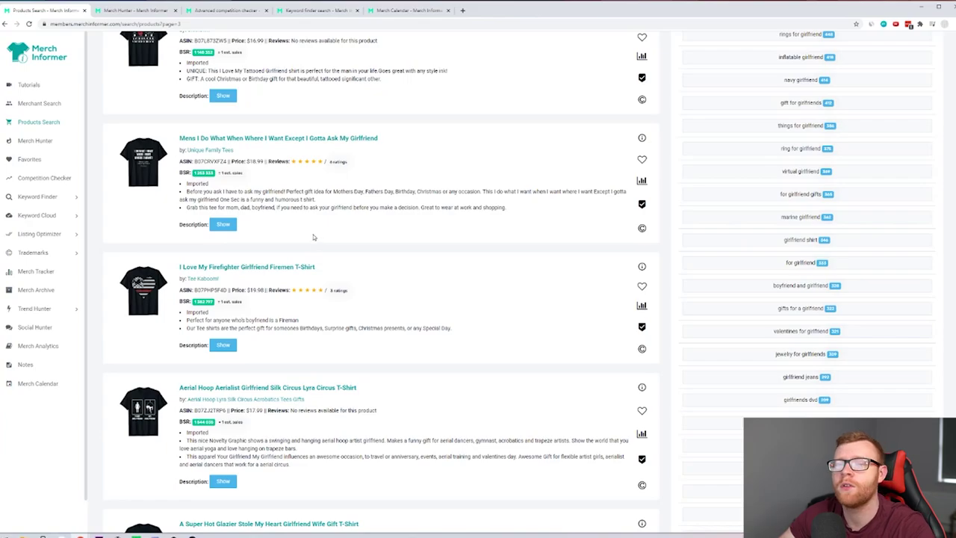
scroll(322, 211, up, 1)
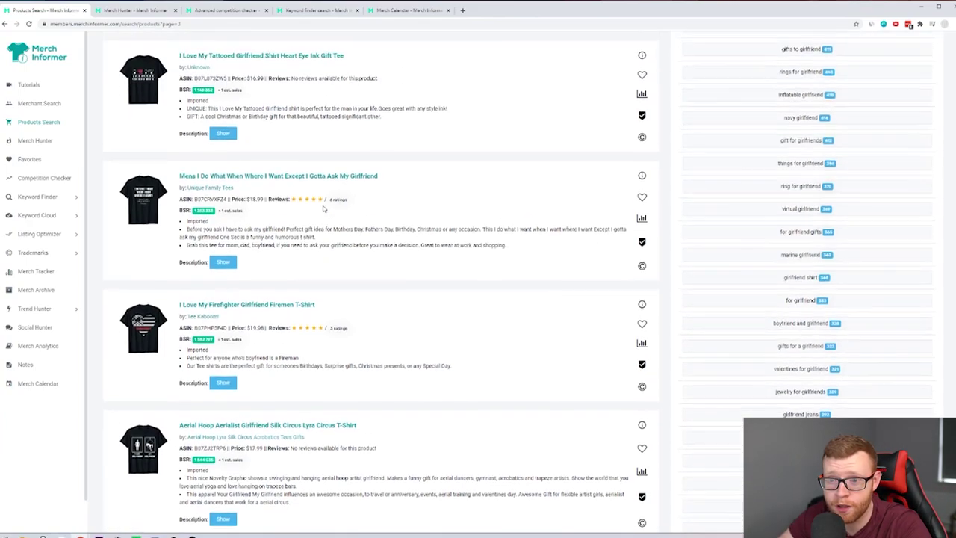
scroll(328, 208, down, 3)
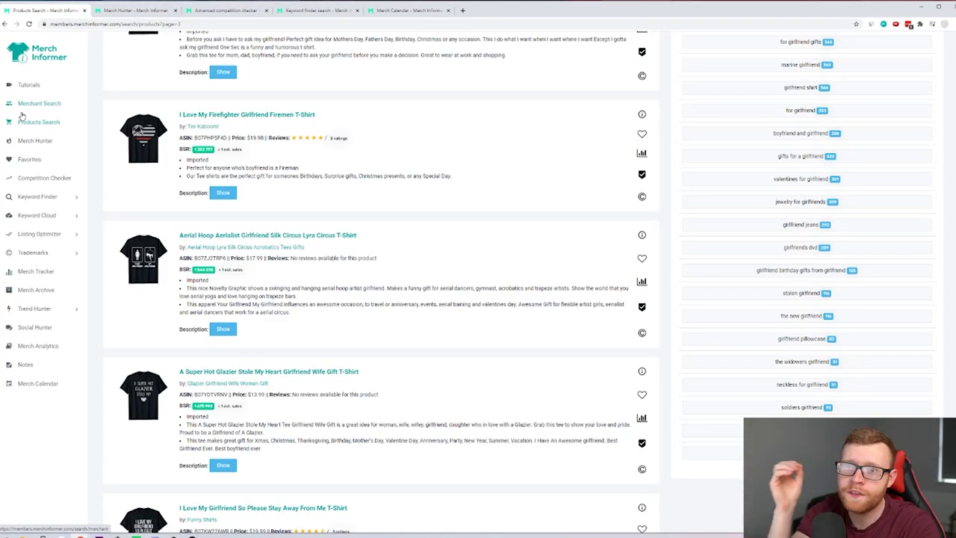
- Review the best seller ranks and reviews of the "girlfriend" shirt listings across the whole results page
scroll(393, 386, up, 10)
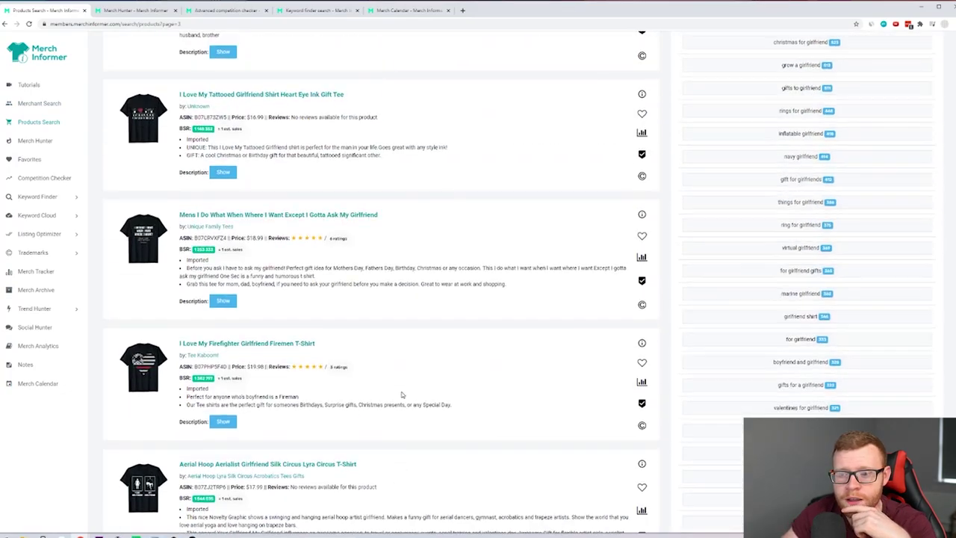
scroll(400, 394, up, 2)
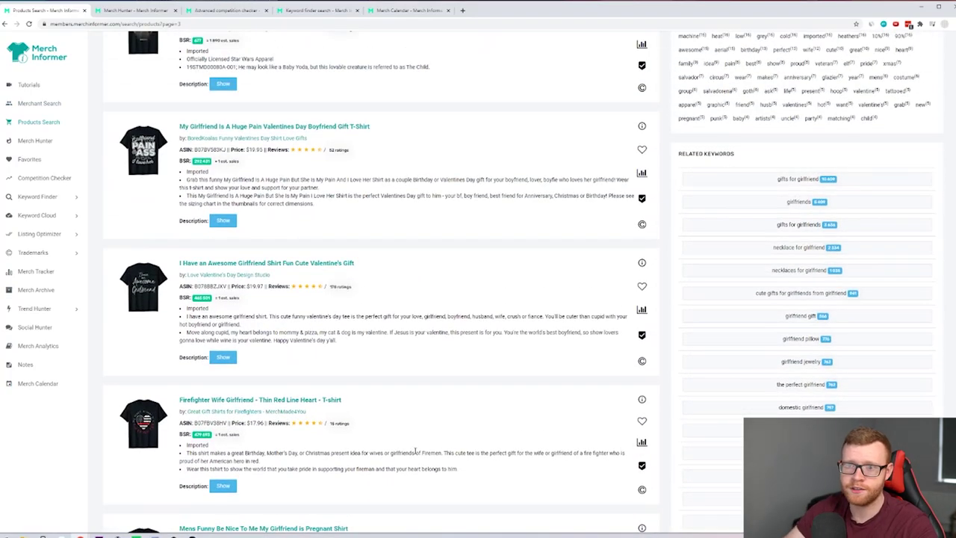
scroll(410, 433, down, 8)
scroll(400, 430, down, 3)
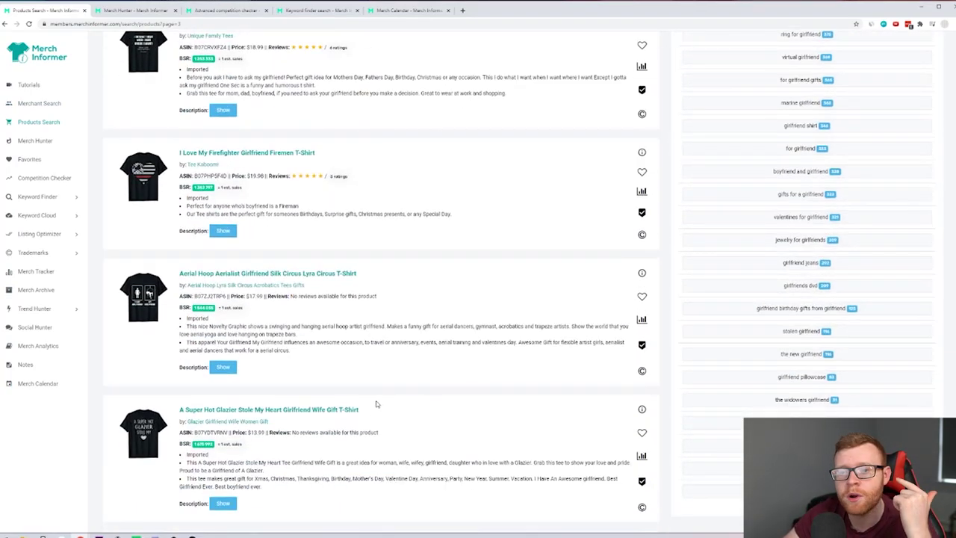
scroll(378, 400, down, 4)
scroll(339, 380, down, 5)
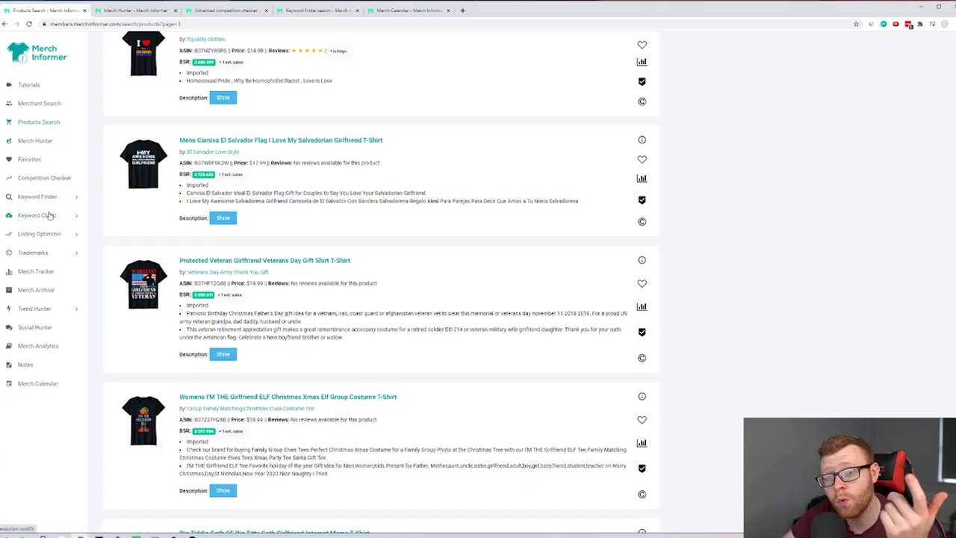
scroll(65, 286, down, 1)
- Open Trend Hunter's Movers And Shakers report and look over the daily Merch By Amazon Shirts results
click(57, 310)
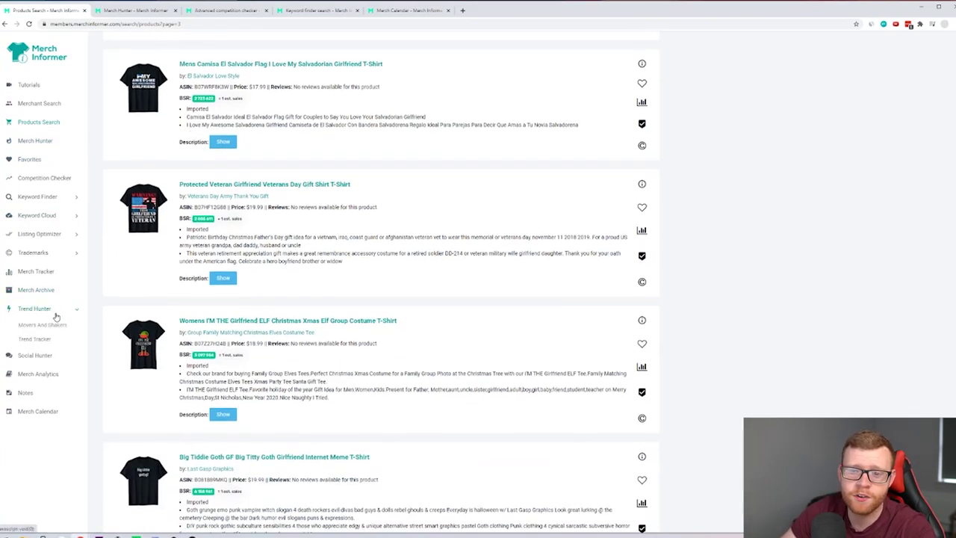
click(68, 327)
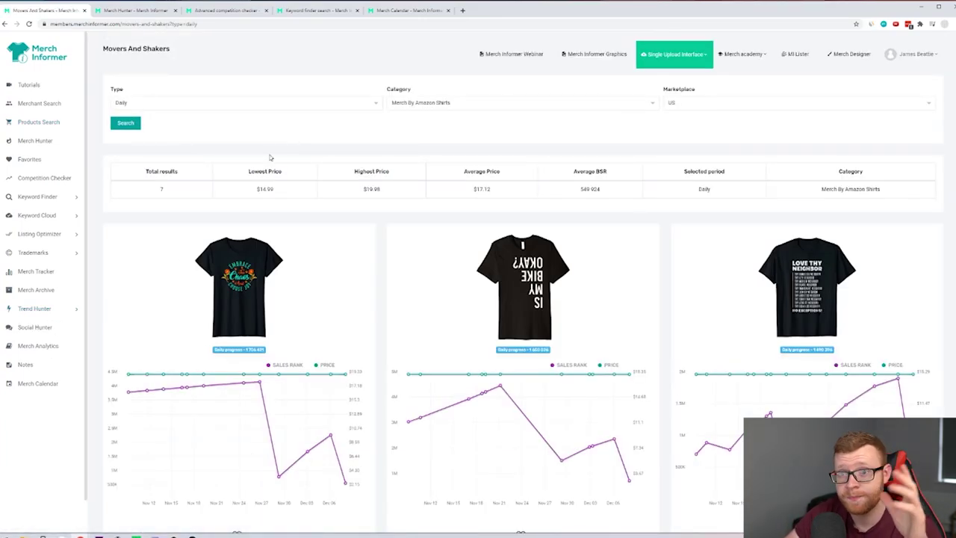
scroll(510, 329, down, 2)
scroll(510, 328, up, 2)
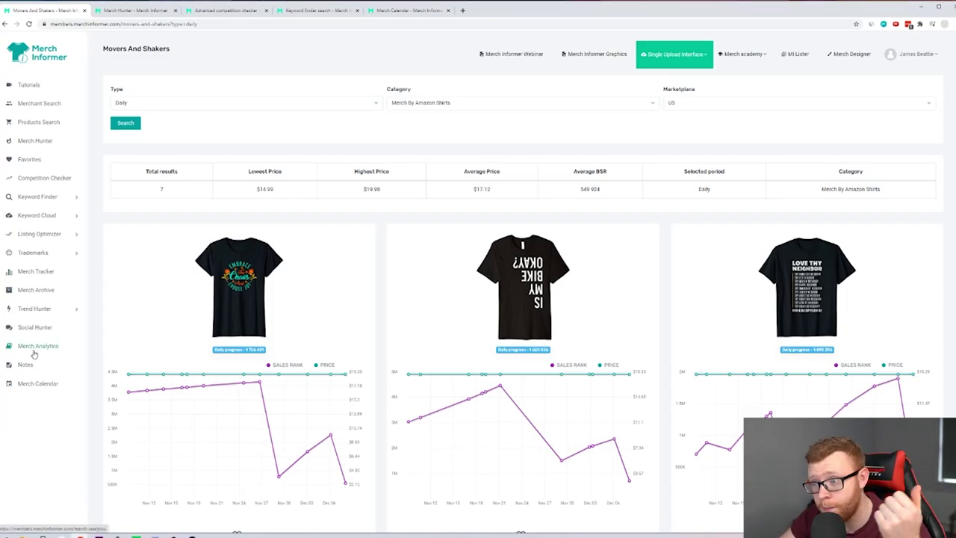
- Examine the dated sales rank points and product details of the "Embrace the Chaos" Catholic mom's shirt
scroll(320, 231, down, 2)
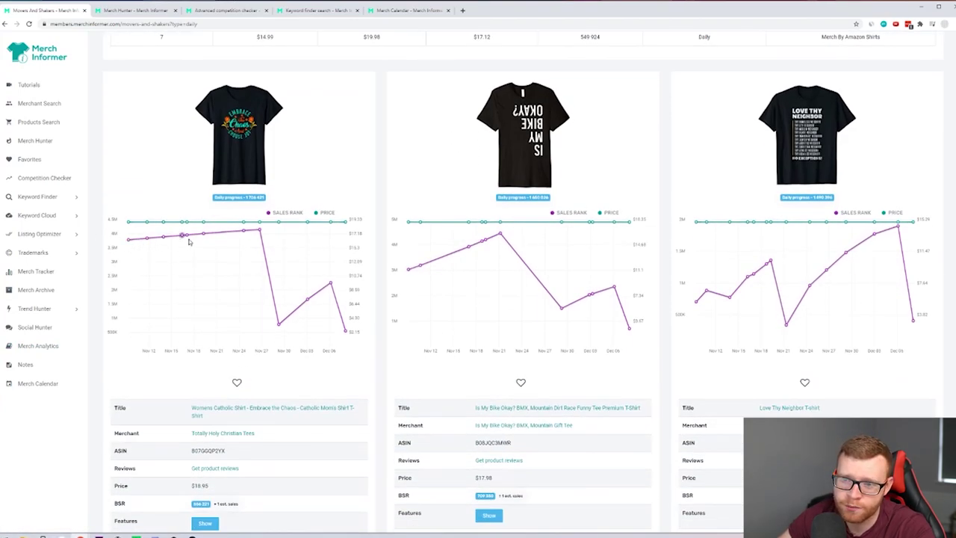
mouse_move(260, 231)
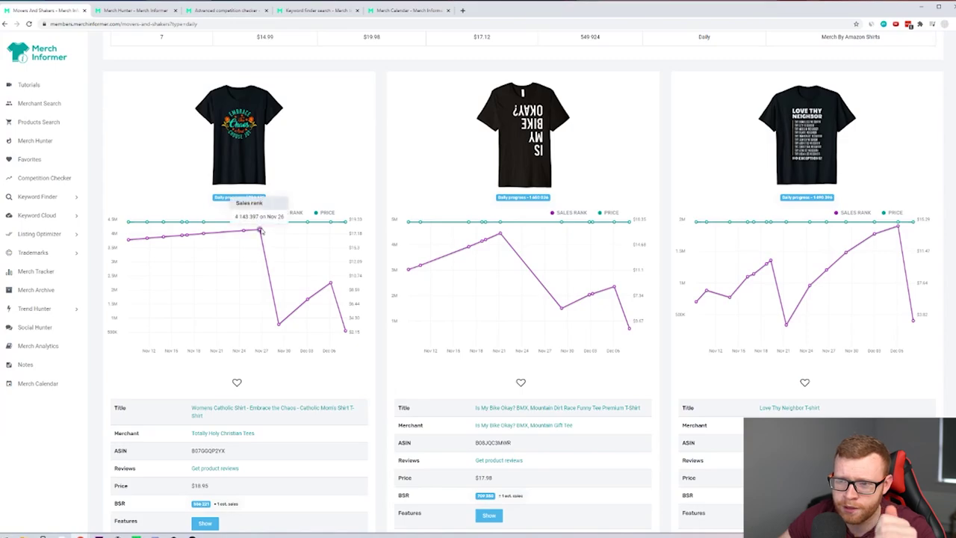
mouse_move(278, 323)
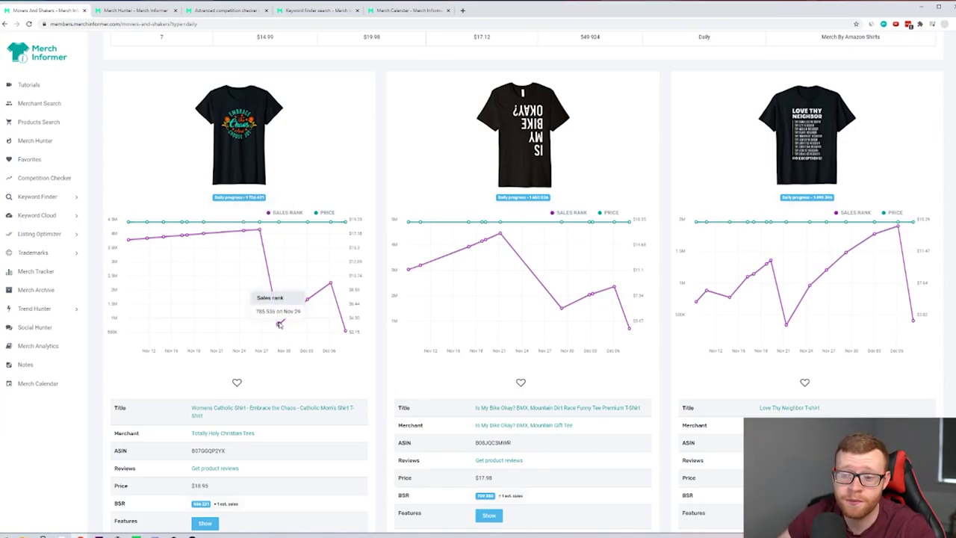
mouse_move(345, 332)
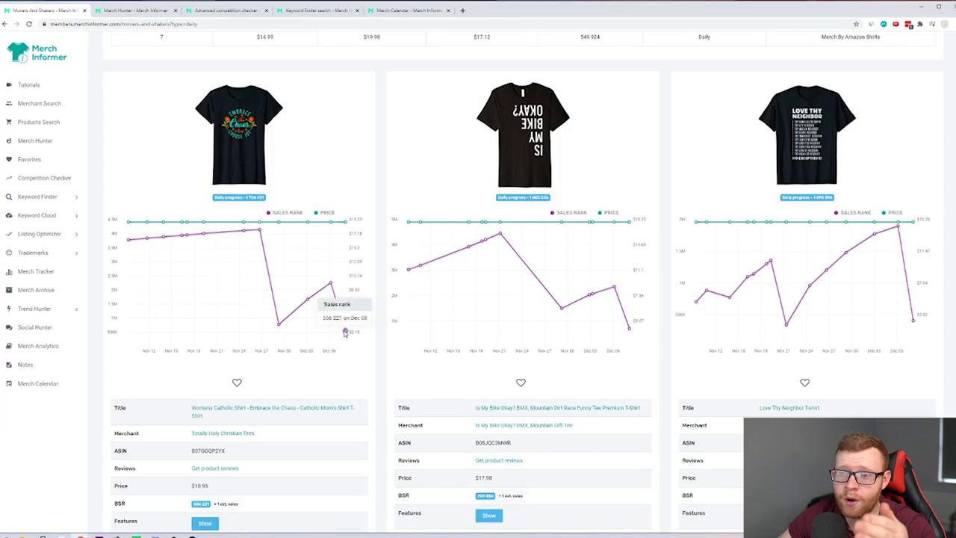
scroll(351, 330, down, 2)
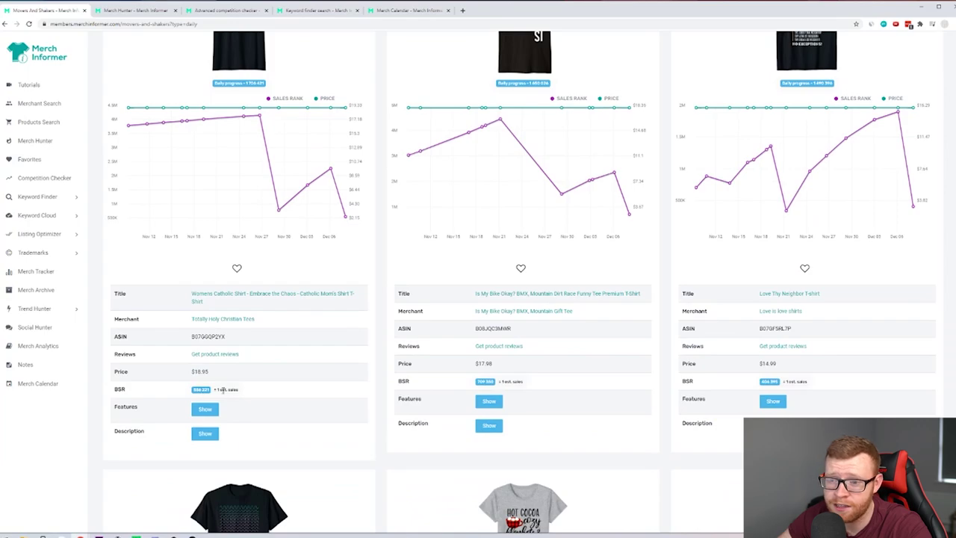
scroll(227, 417, up, 5)
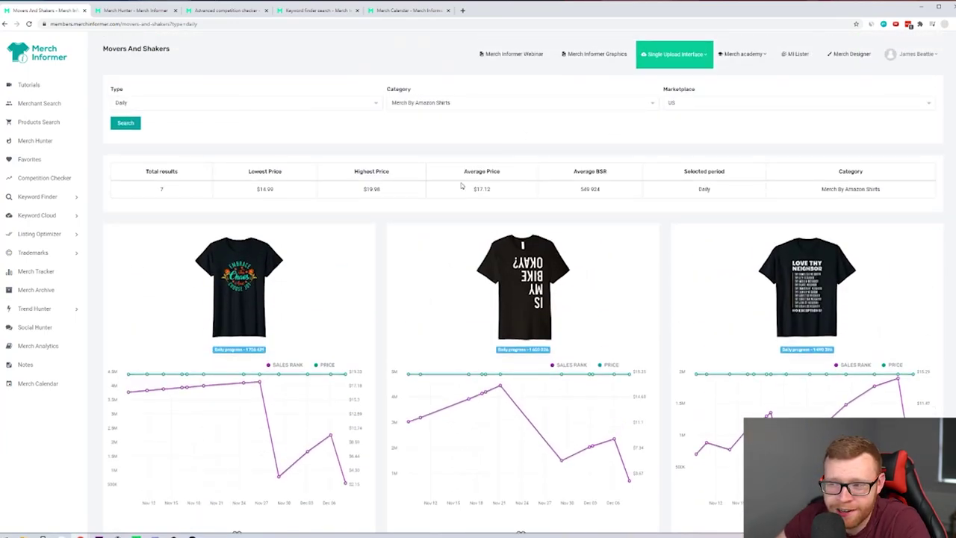
- View the "Love Thy Neighbor" shirt's design at full size in a separate tab, then close the image
scroll(552, 209, down, 3)
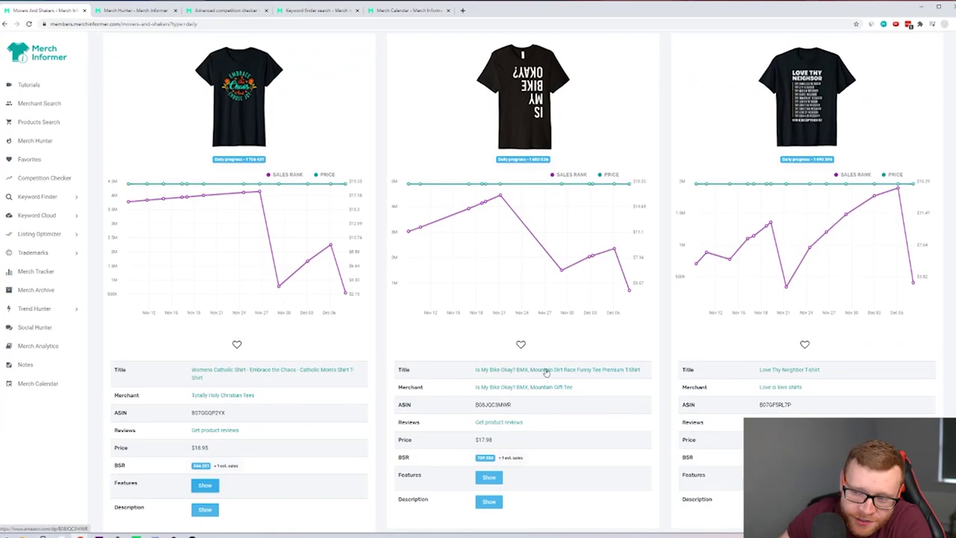
scroll(710, 237, up, 3)
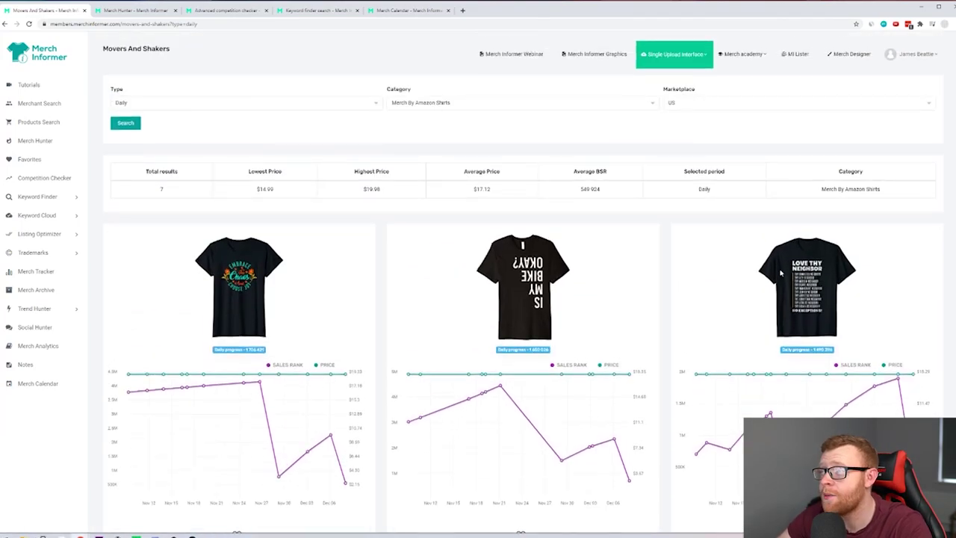
scroll(822, 83, down, 2)
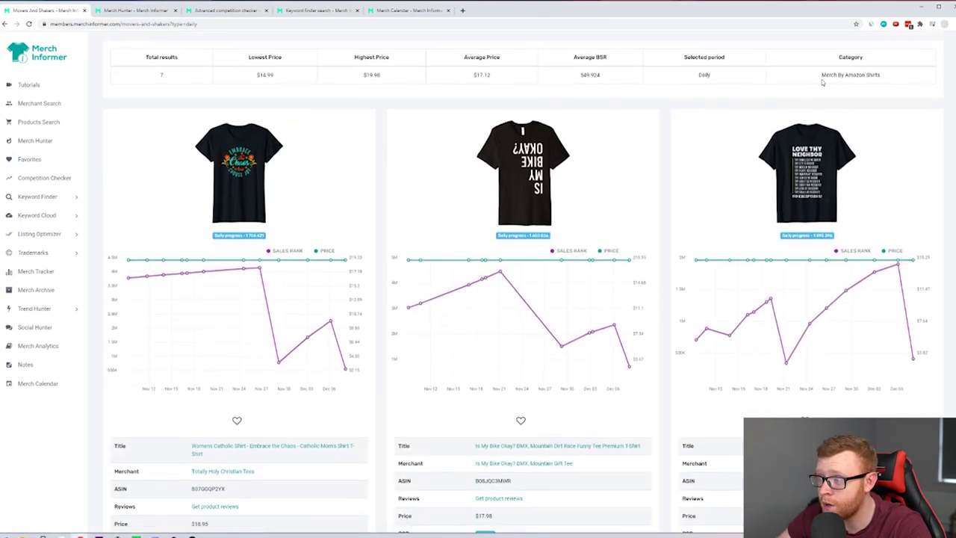
right_click(811, 170)
click(844, 175)
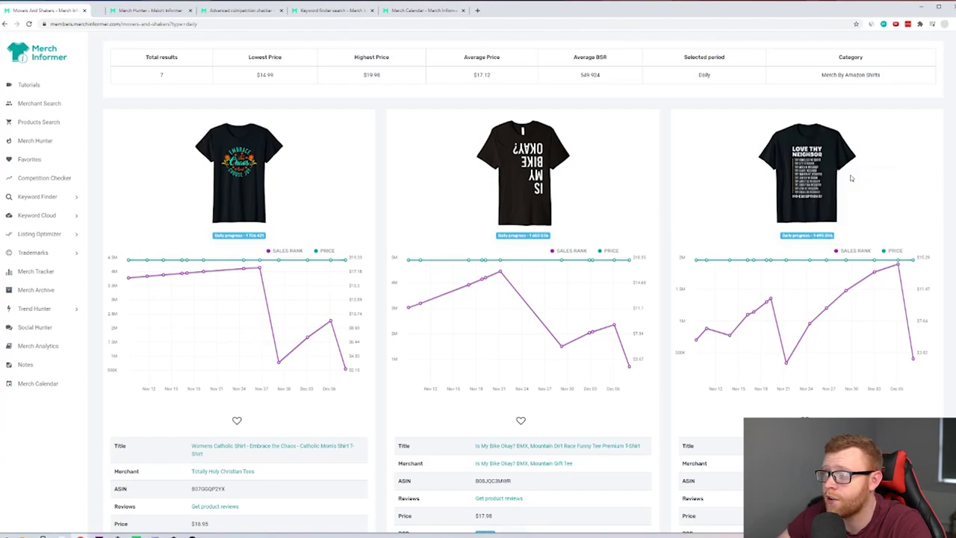
click(133, 10)
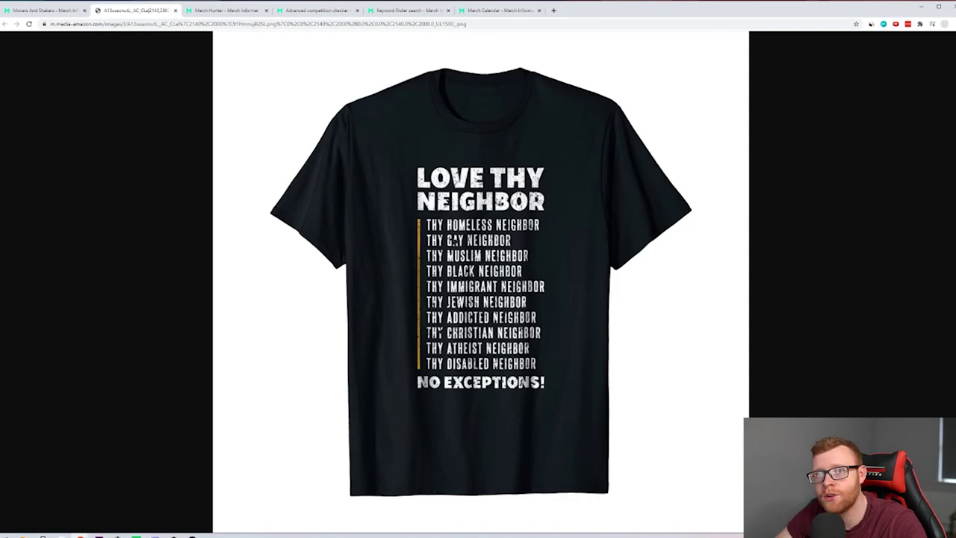
click(176, 10)
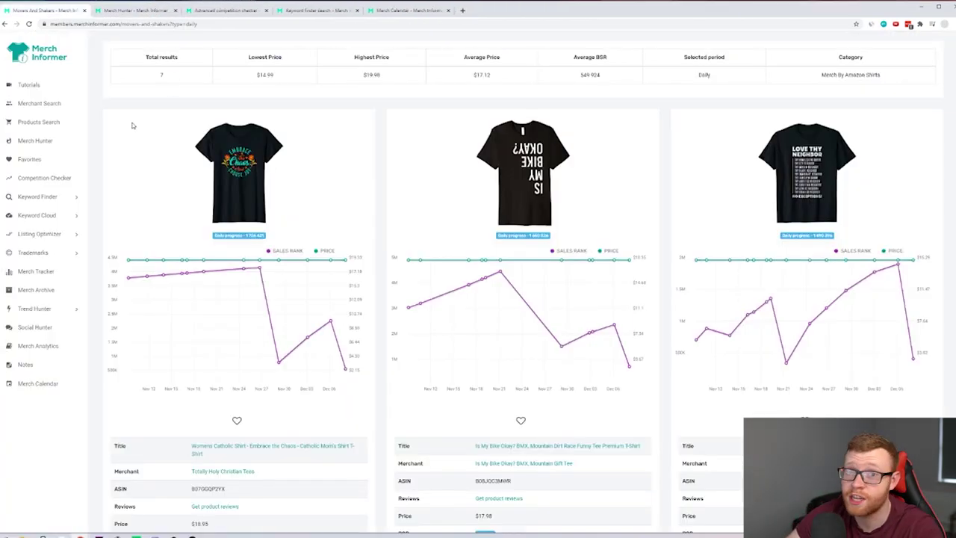
- Skim the remaining daily movers and rerun the Movers And Shakers search with the type set to Weekly
scroll(636, 295, down, 3)
scroll(875, 242, down, 4)
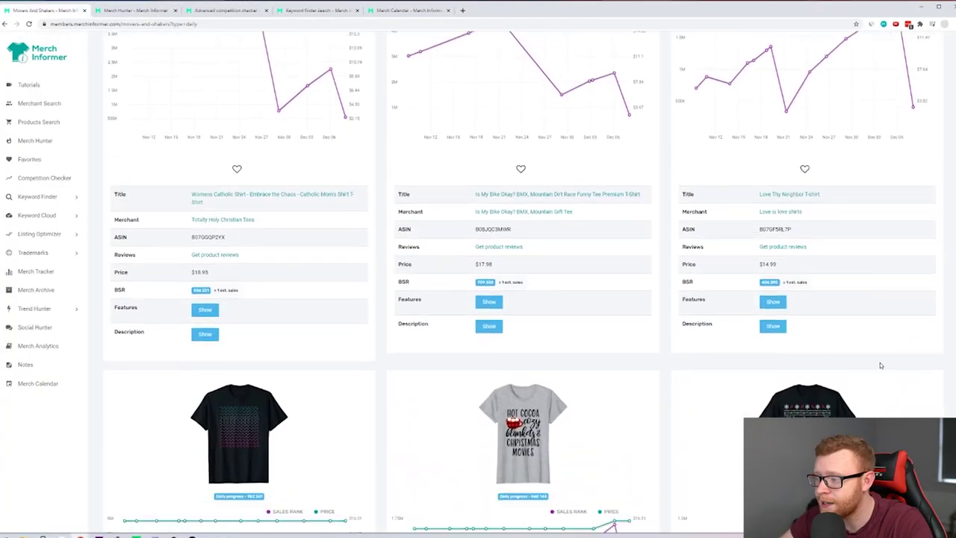
scroll(504, 467, up, 10)
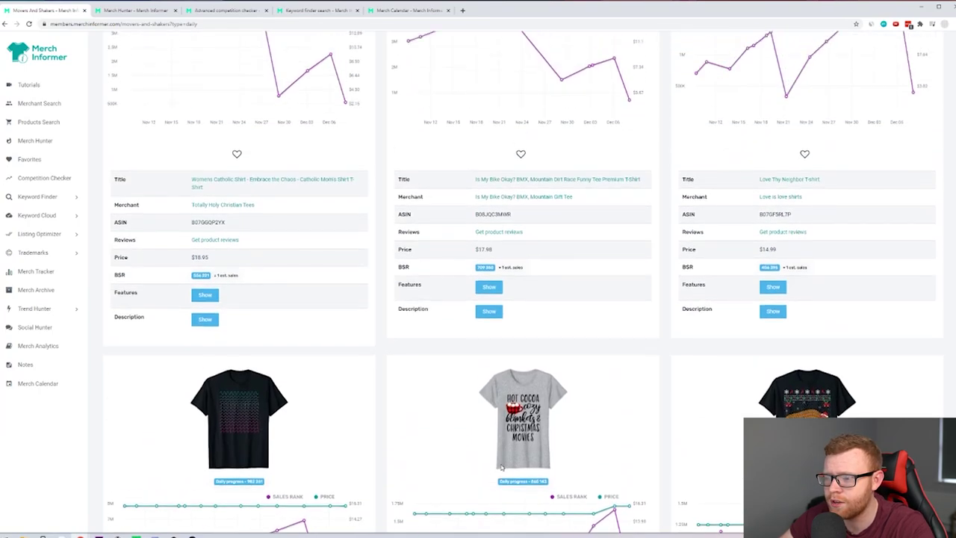
click(170, 105)
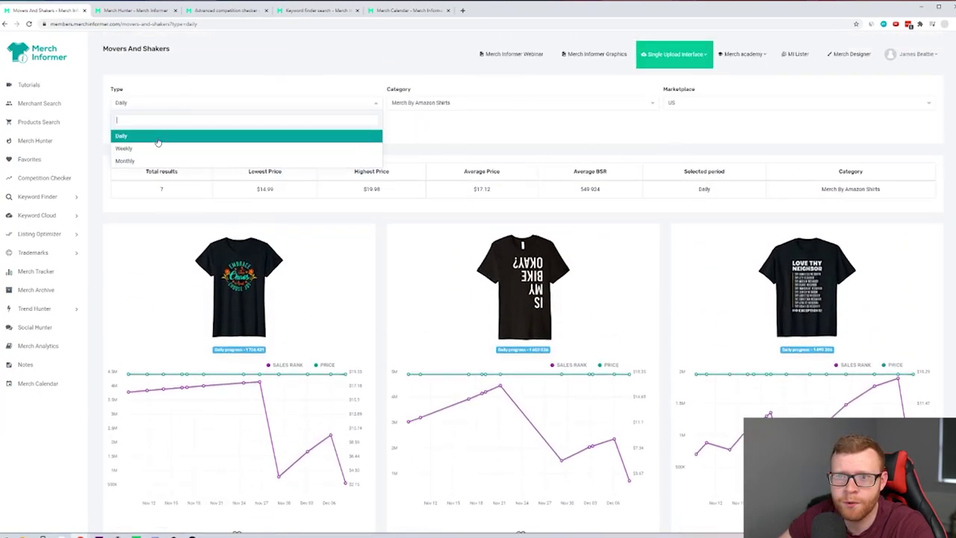
click(124, 147)
click(132, 124)
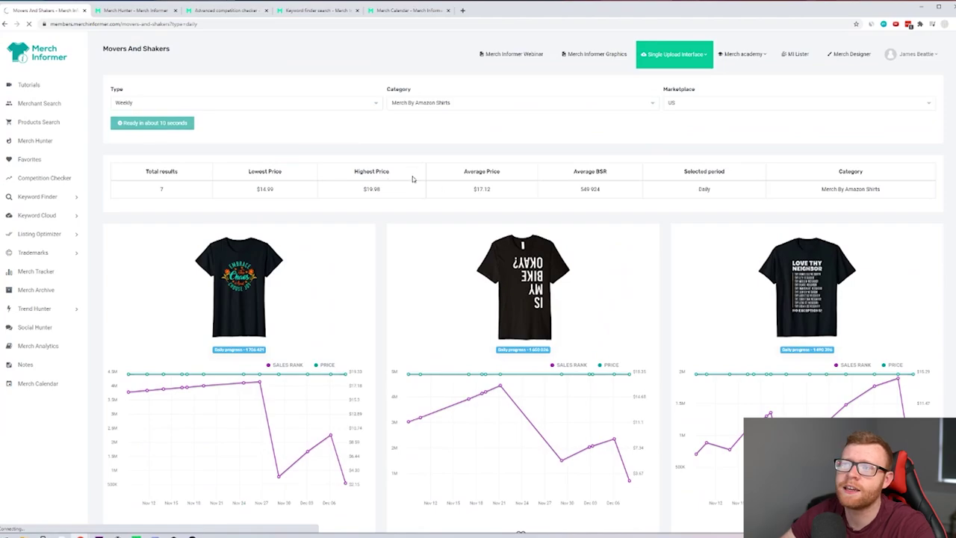
- Examine the designs, sales rank graphs and details of the weekly ambulance, "Future Scientist" and tow truck driver shirts
scroll(536, 232, down, 4)
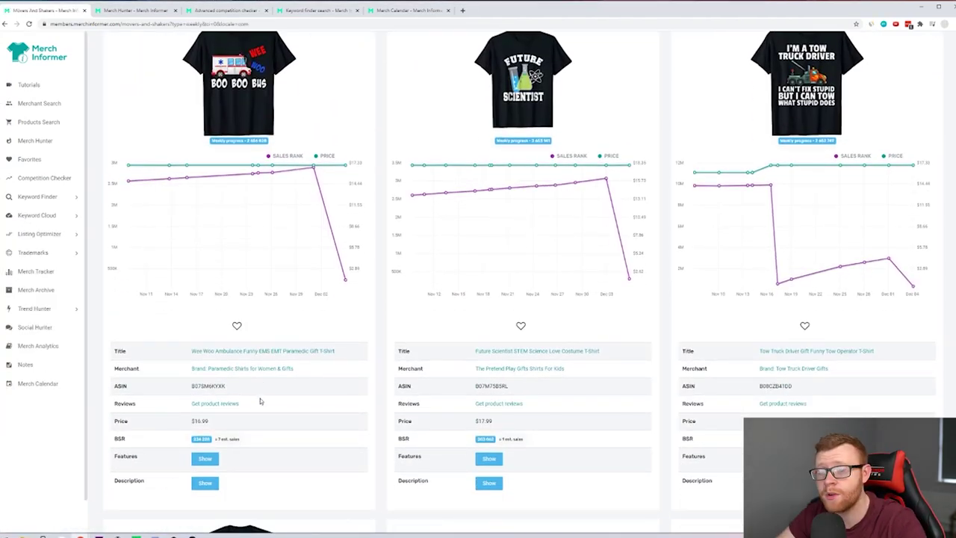
scroll(248, 451, up, 3)
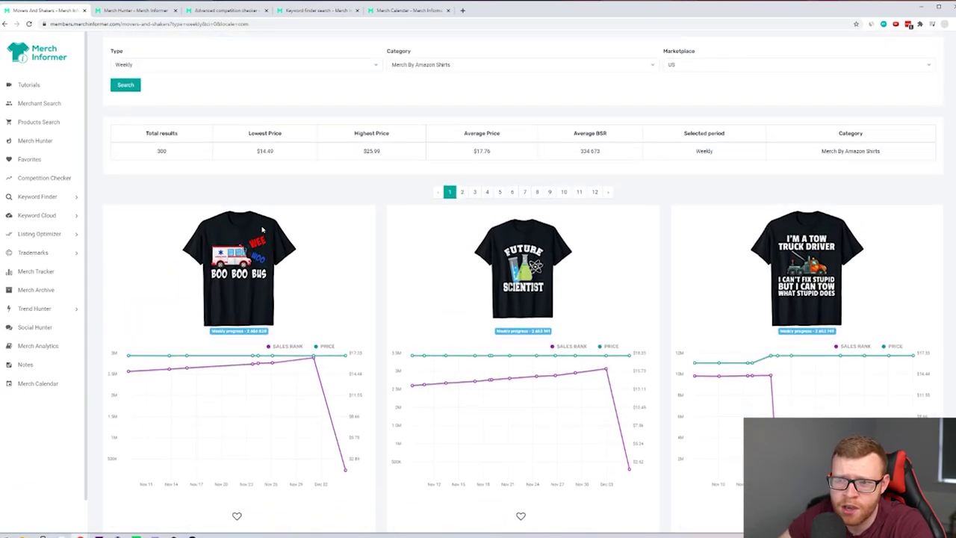
scroll(294, 409, down, 5)
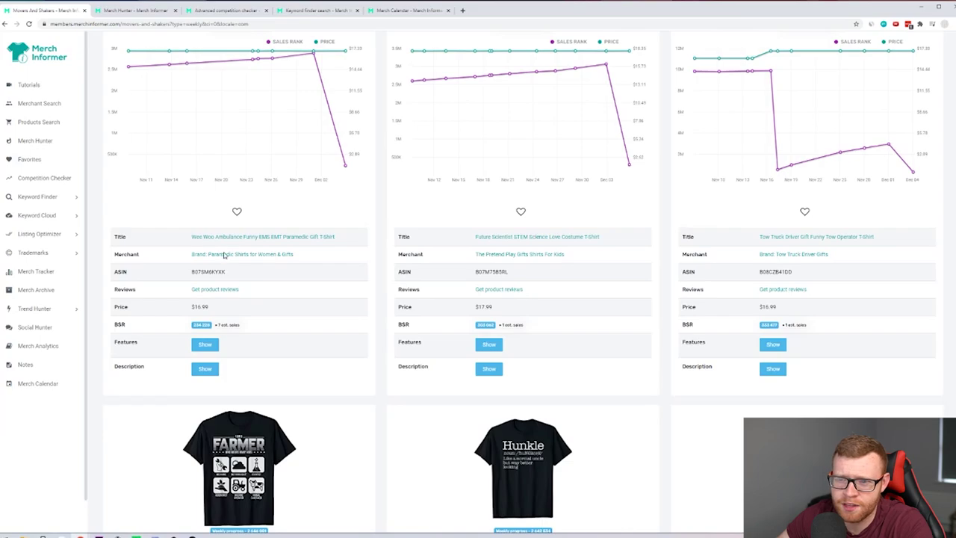
scroll(249, 174, up, 4)
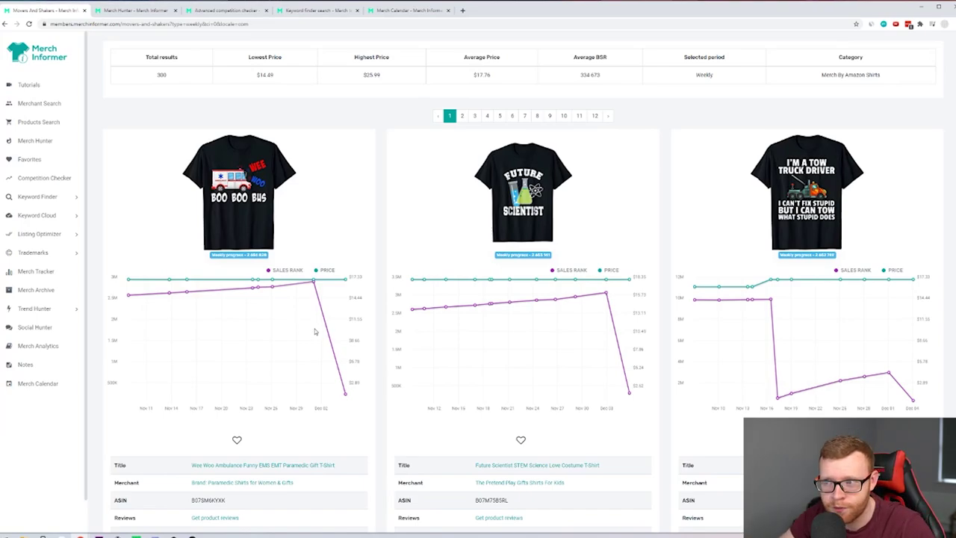
scroll(527, 247, down, 2)
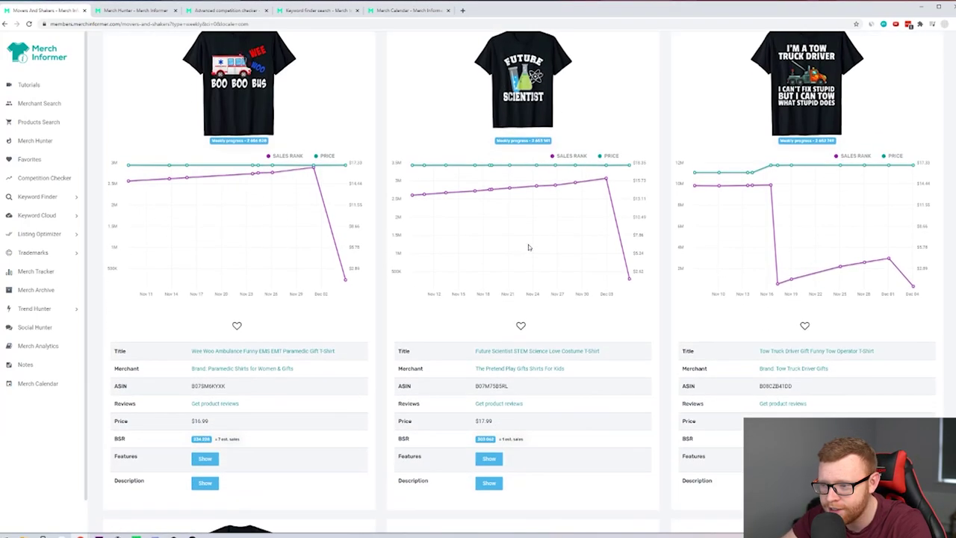
scroll(586, 379, up, 1)
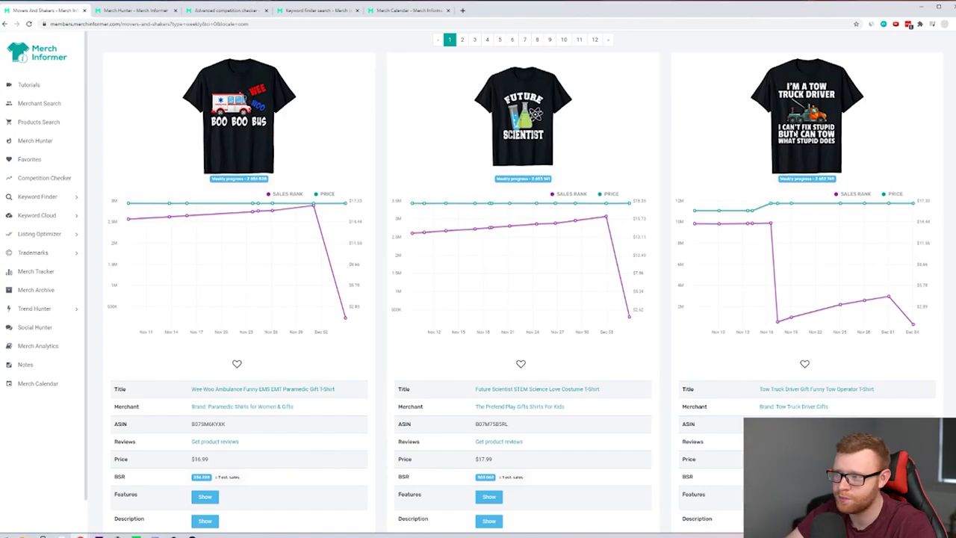
scroll(804, 246, down, 3)
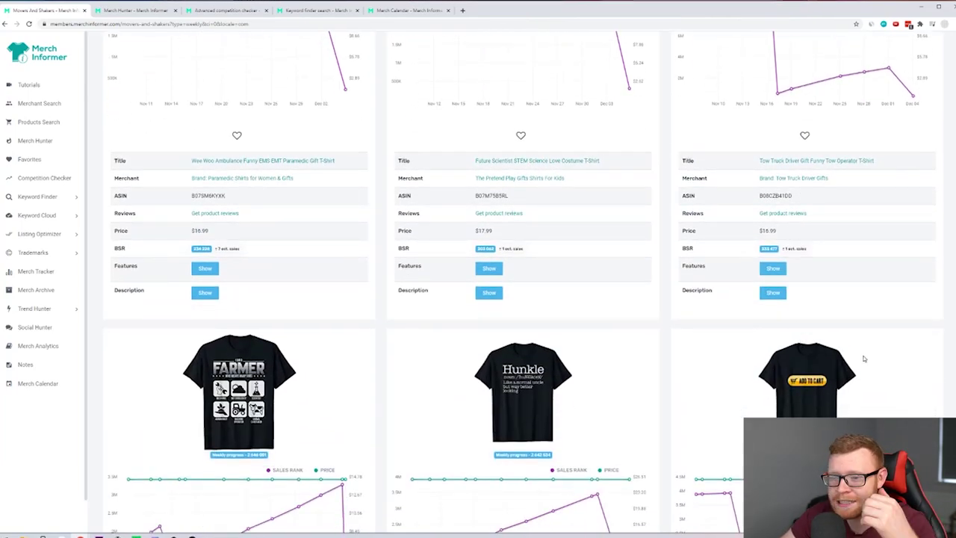
- Compare the sales rank graphs and designs of the weekly movers from the "Farmer" row down to the German Shepherd biker row
scroll(357, 368, down, 3)
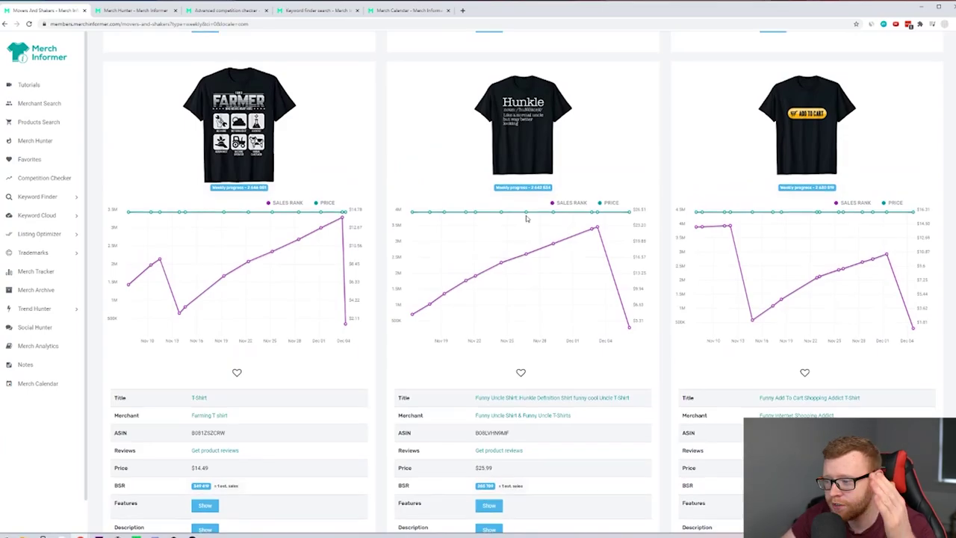
scroll(572, 236, down, 5)
scroll(578, 236, down, 2)
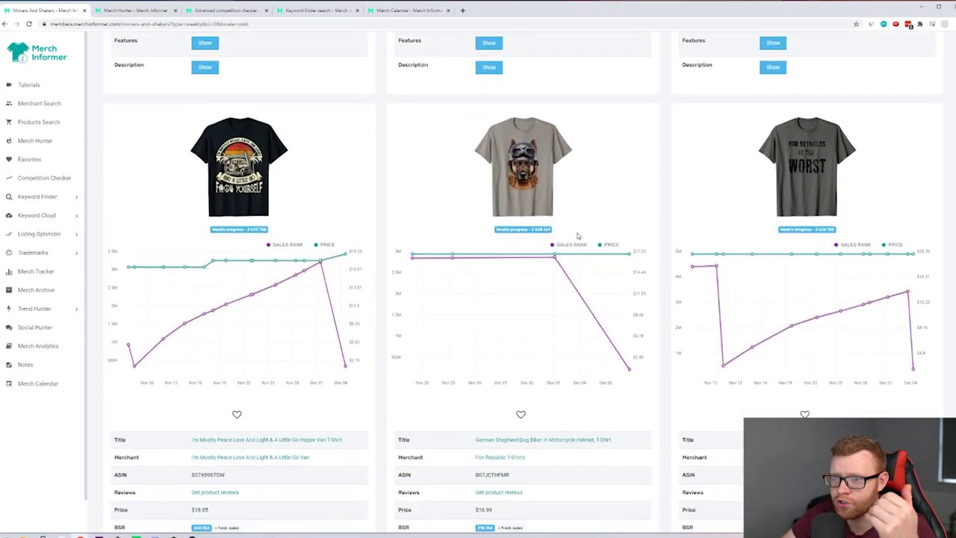
scroll(575, 235, up, 10)
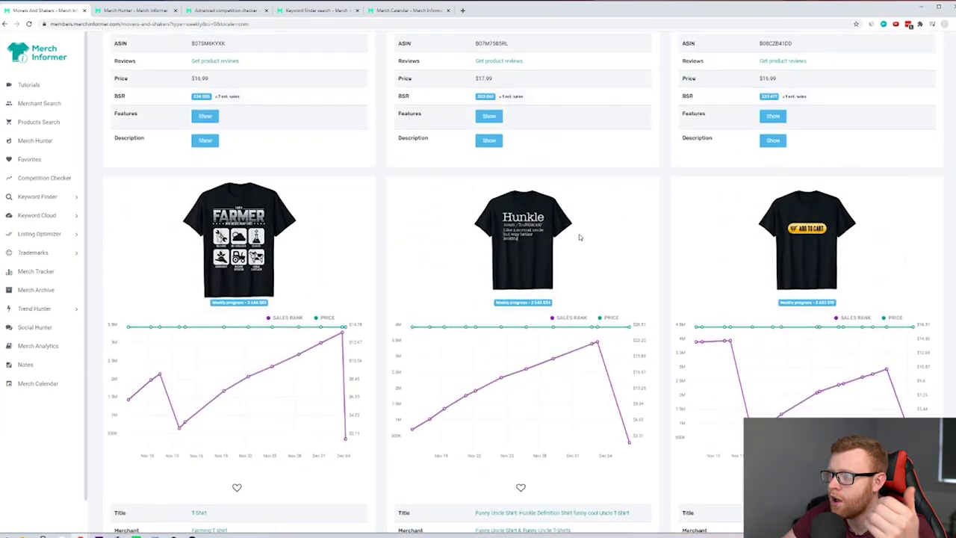
scroll(805, 46, down, 4)
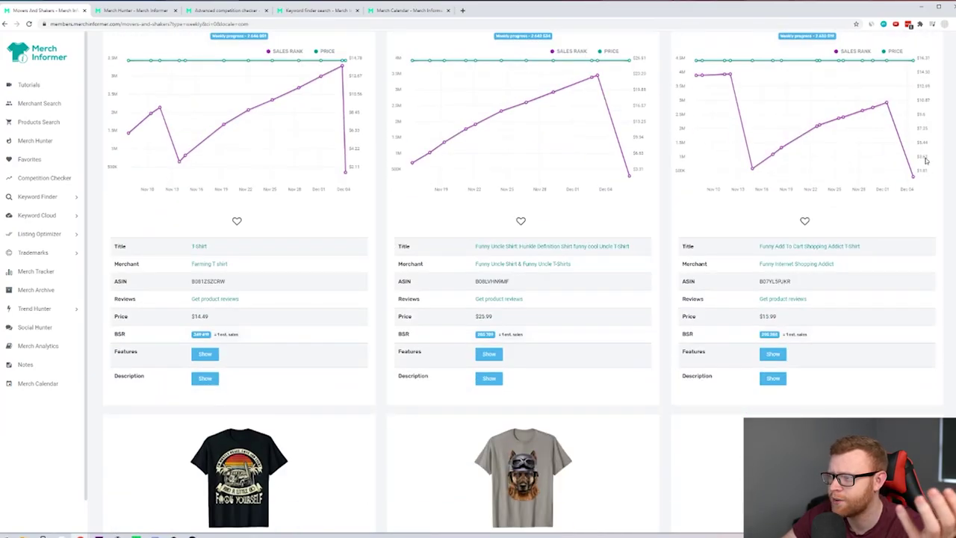
scroll(863, 165, down, 5)
scroll(864, 147, up, 3)
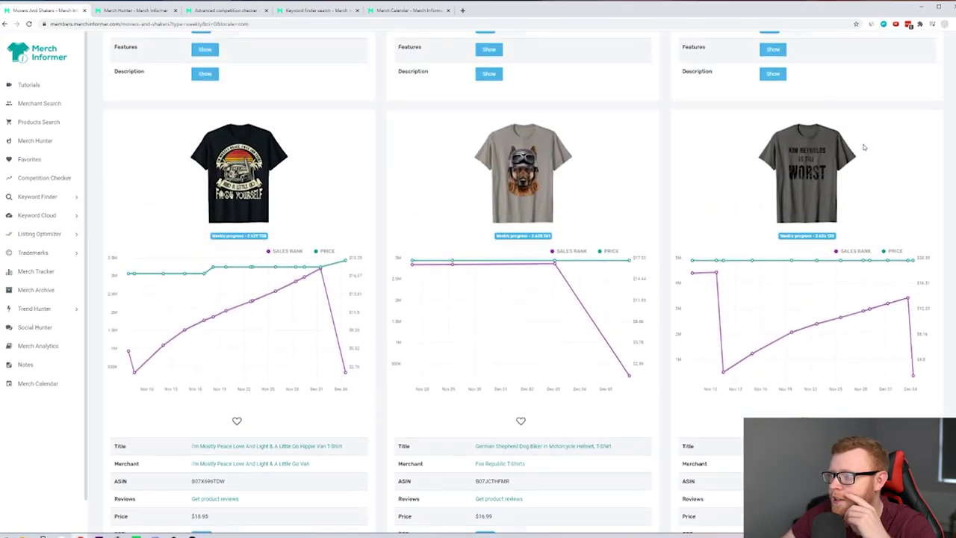
- Compare the sales rank graphs and listing details of the weekly hippie van, German Shepherd biker and Iowa governor shirts
scroll(810, 177, down, 2)
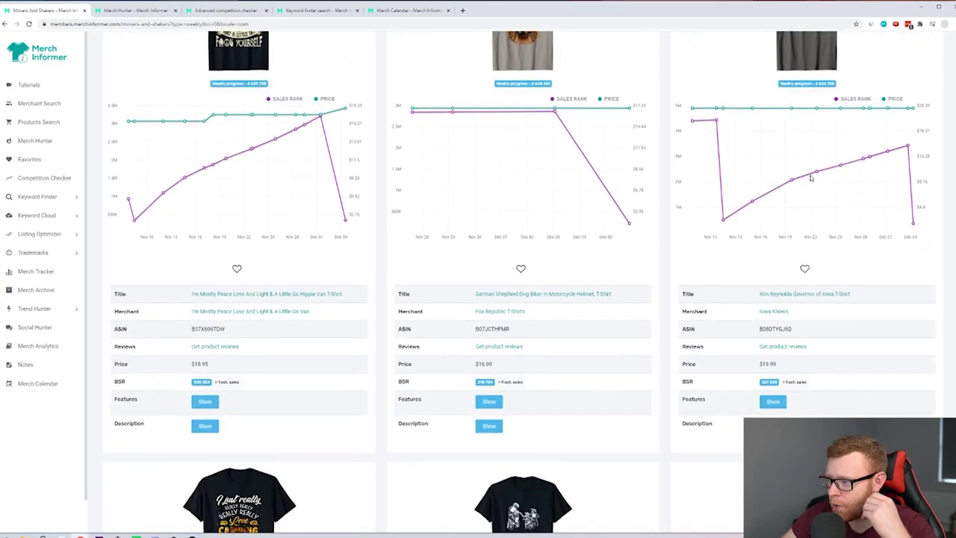
scroll(810, 177, down, 3)
scroll(806, 183, up, 5)
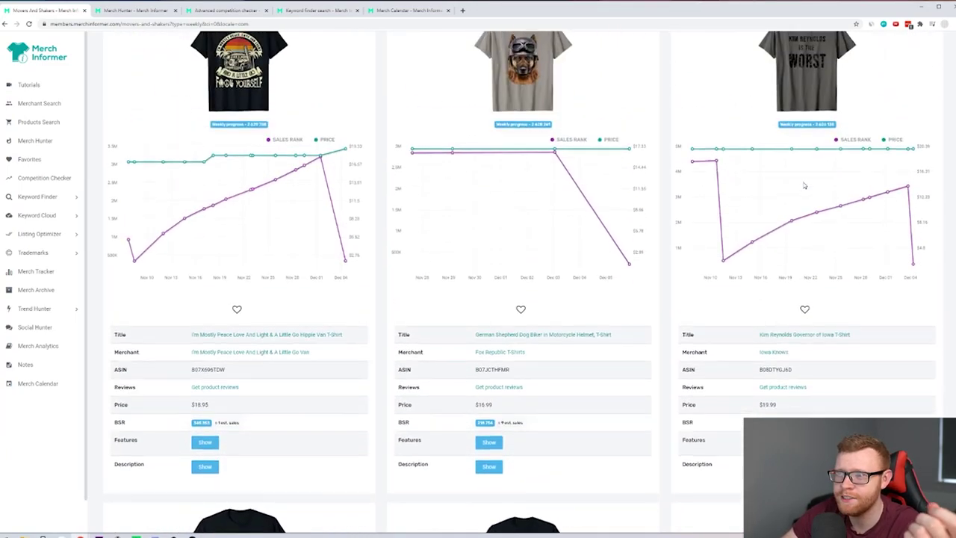
scroll(804, 185, down, 2)
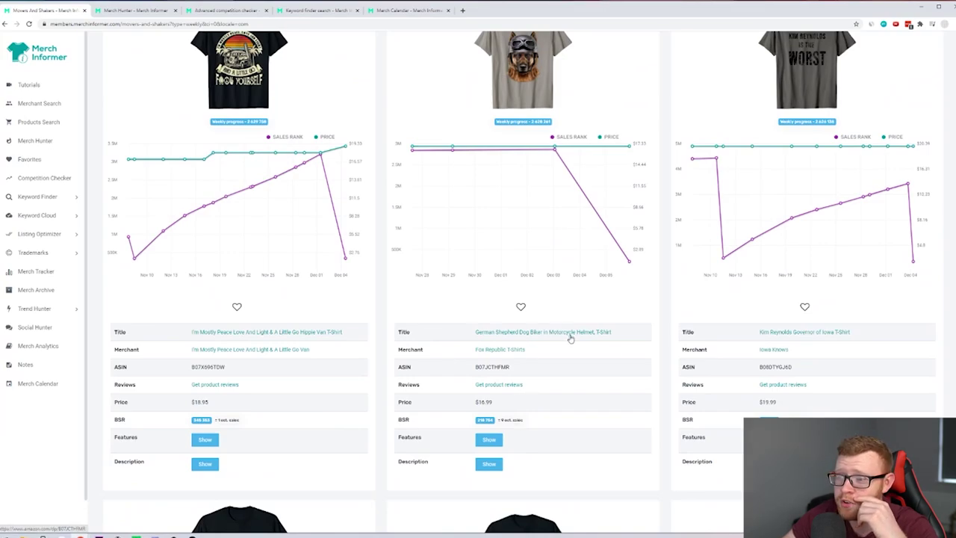
scroll(531, 358, up, 3)
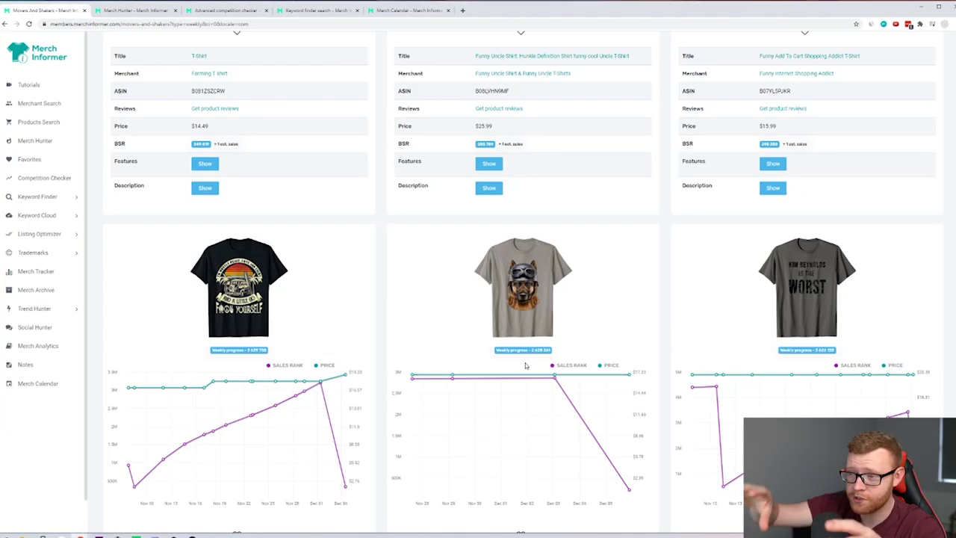
- Rerun the Movers And Shakers search with the type set to Monthly and examine the first row of shirts
scroll(527, 369, up, 5)
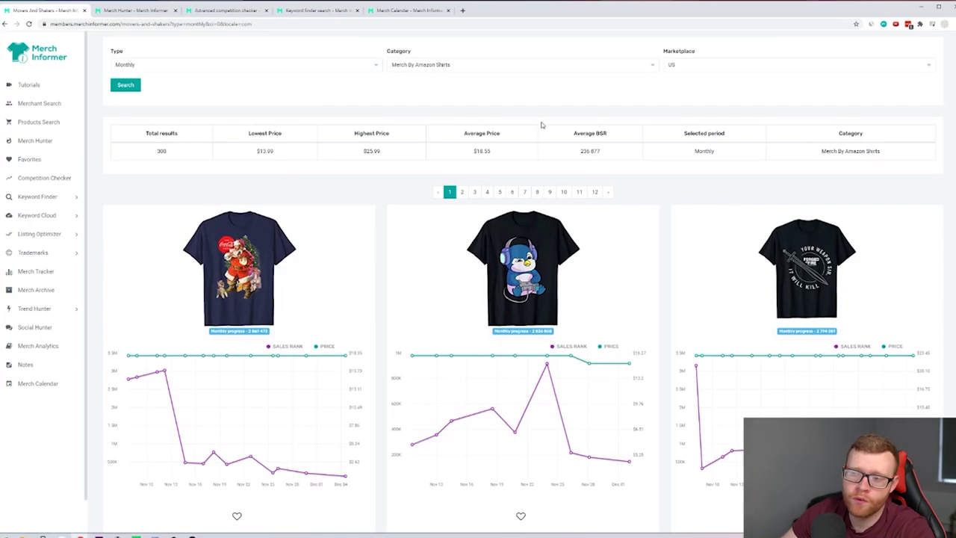
scroll(640, 204, down, 3)
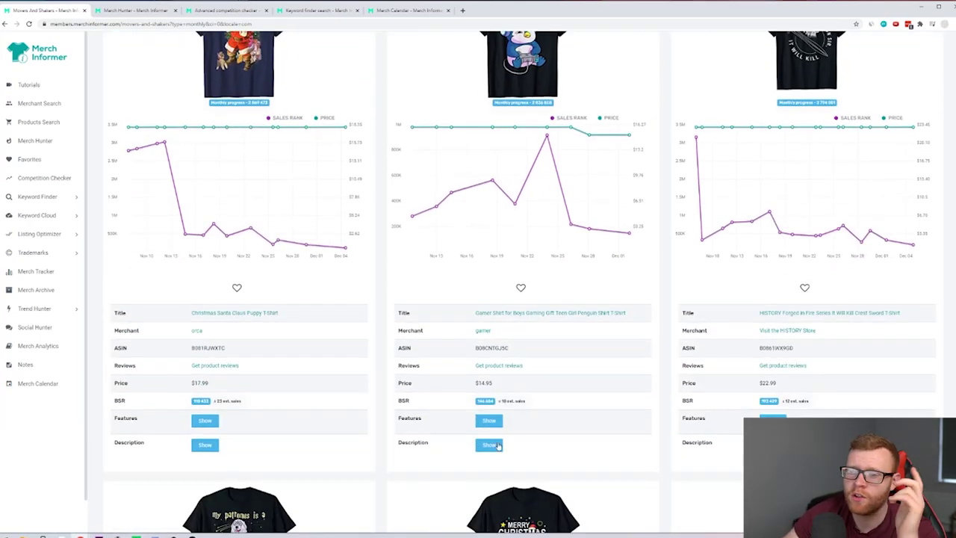
scroll(482, 271, down, 2)
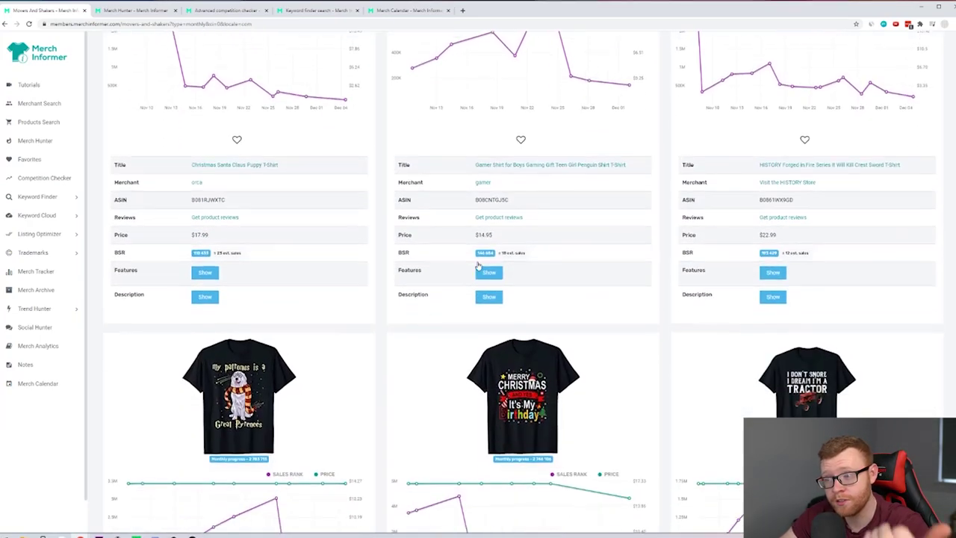
scroll(539, 262, up, 3)
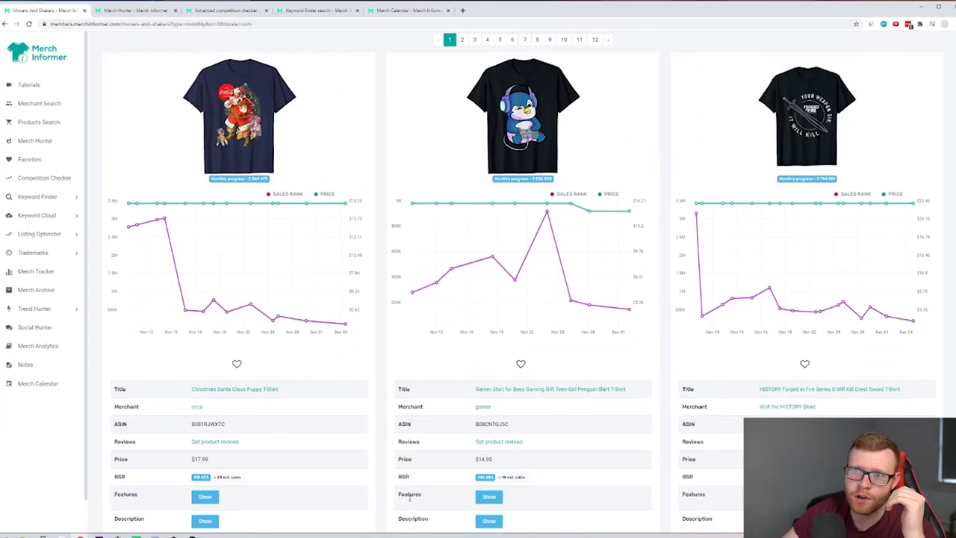
scroll(238, 439, down, 1)
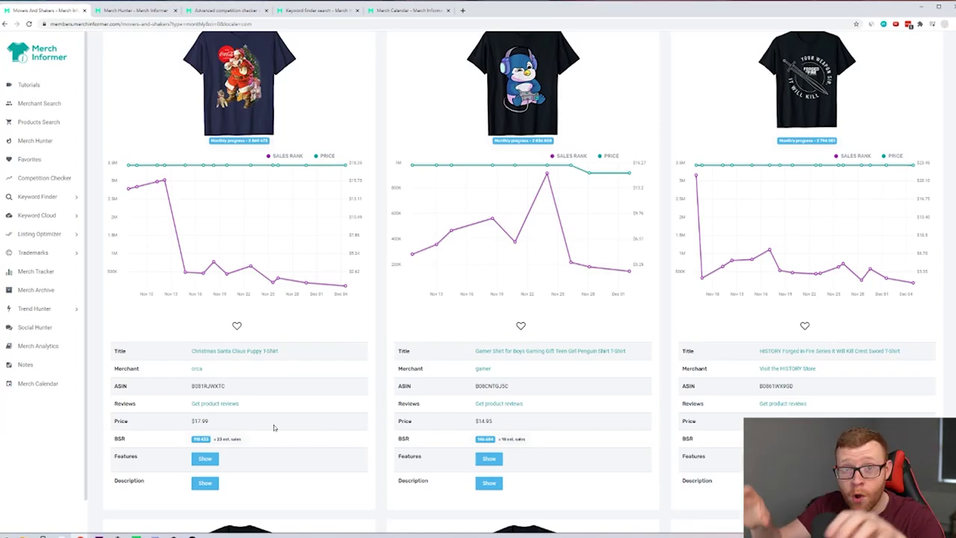
- Examine the designs, sales rank graphs and details of the monthly Great Pyrenees, Christmas birthday and tractor shirts
scroll(488, 200, down, 5)
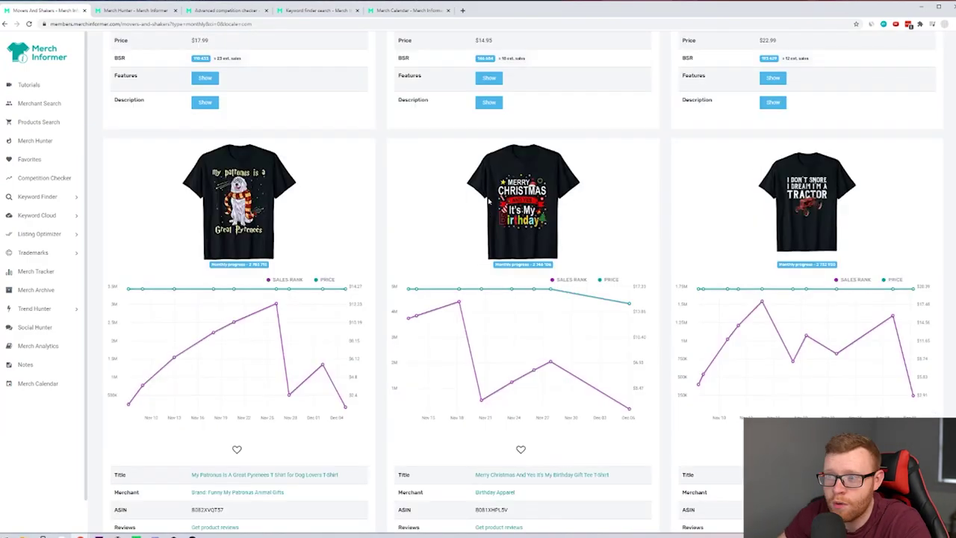
scroll(531, 234, down, 3)
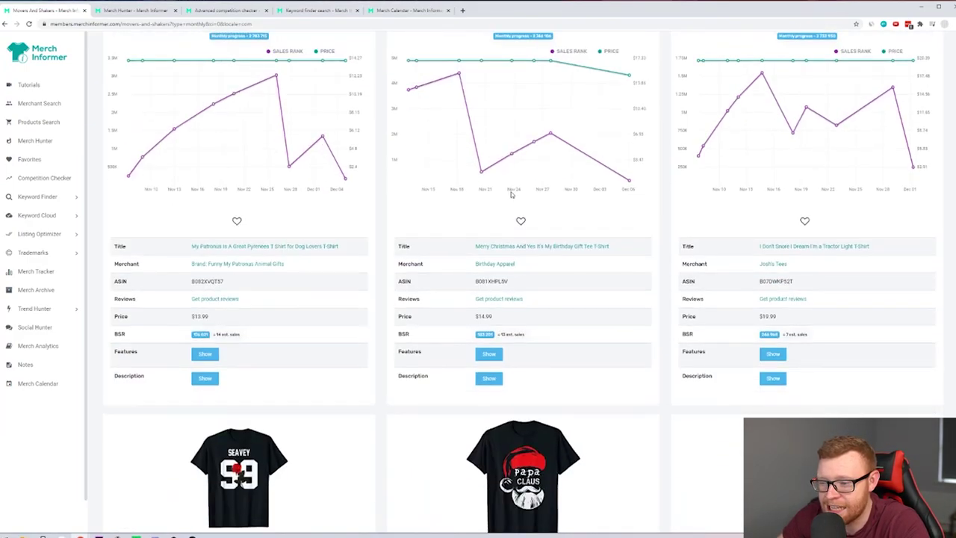
scroll(590, 283, up, 4)
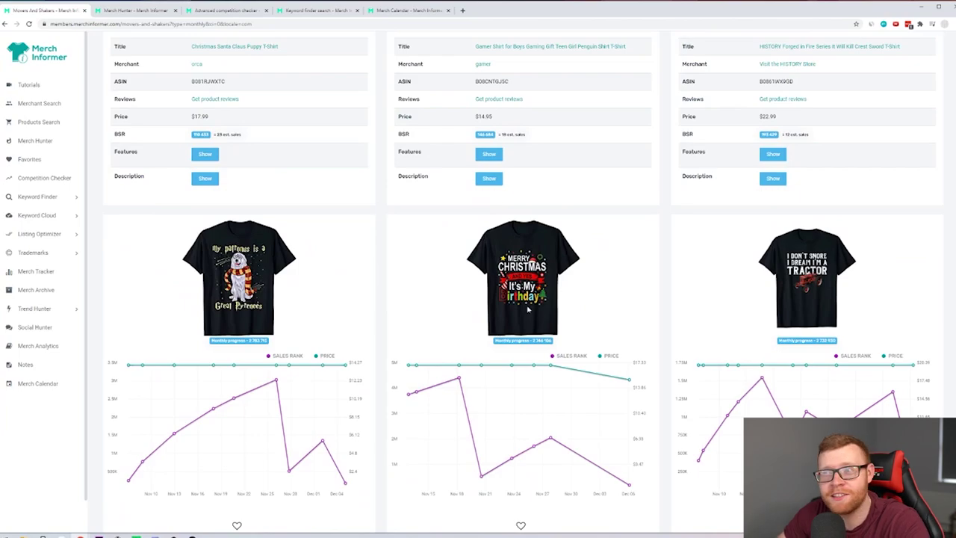
scroll(528, 297, down, 1)
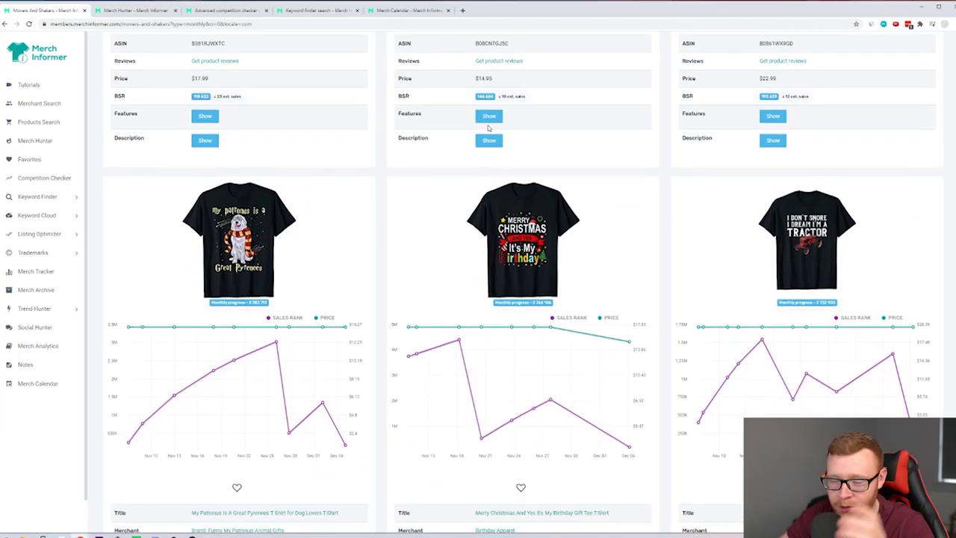
scroll(560, 239, down, 2)
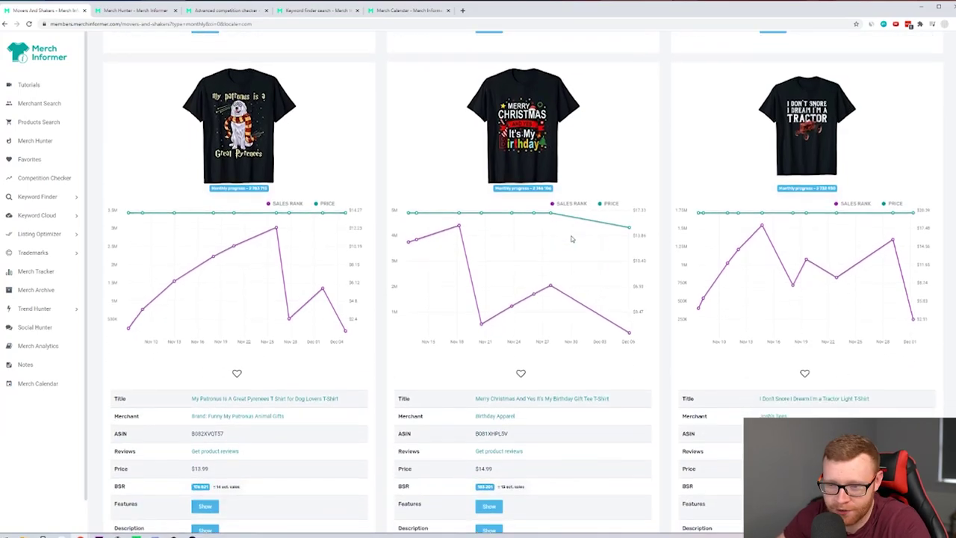
scroll(570, 137, down, 1)
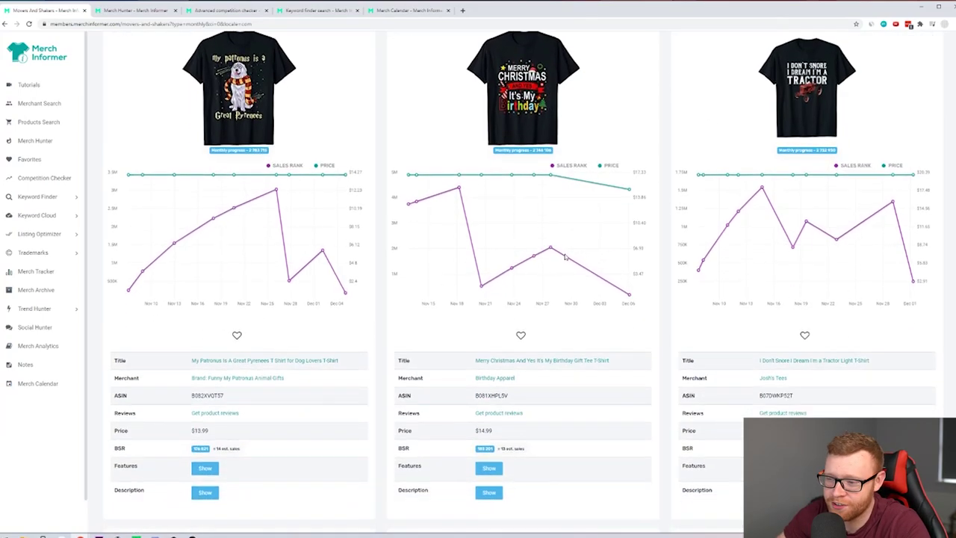
scroll(532, 281, up, 3)
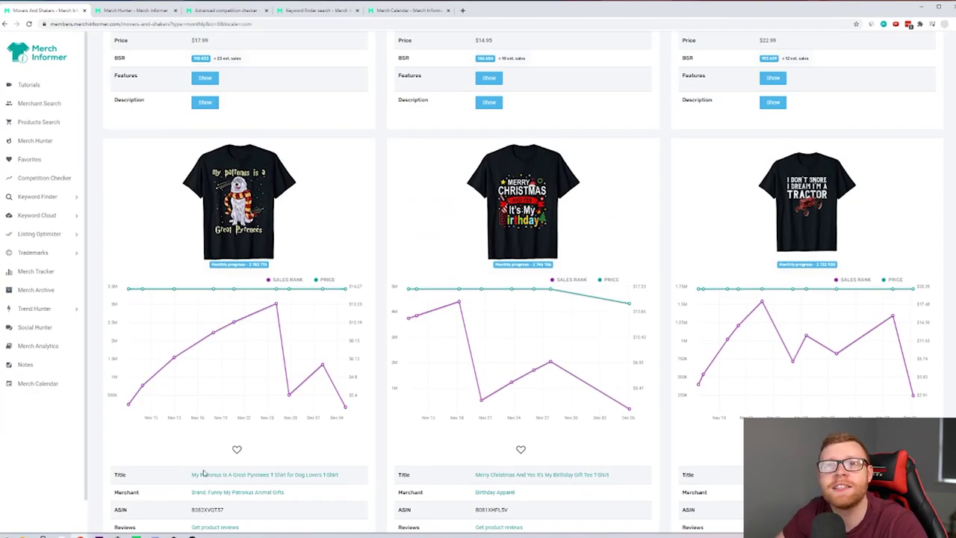
- Compare the monthly movers in the "Papa Claus" row and the panda, "Grandma Elf" and video game shirt row
scroll(248, 333, down, 5)
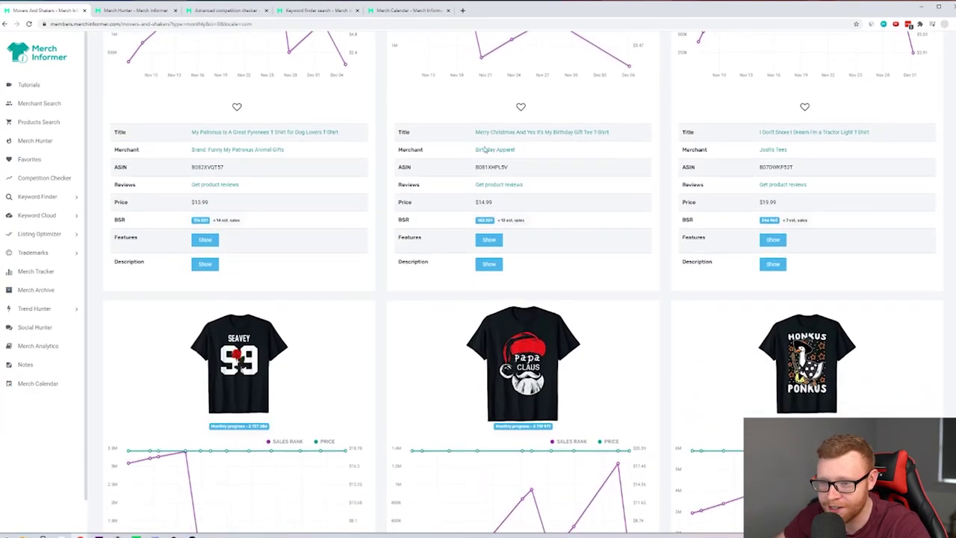
scroll(634, 246, down, 3)
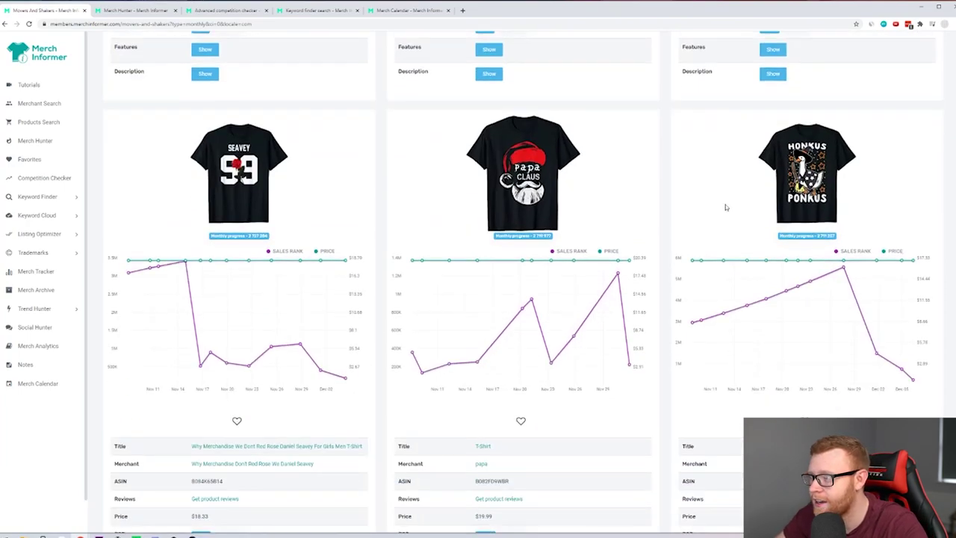
scroll(726, 209, down, 3)
scroll(409, 170, down, 4)
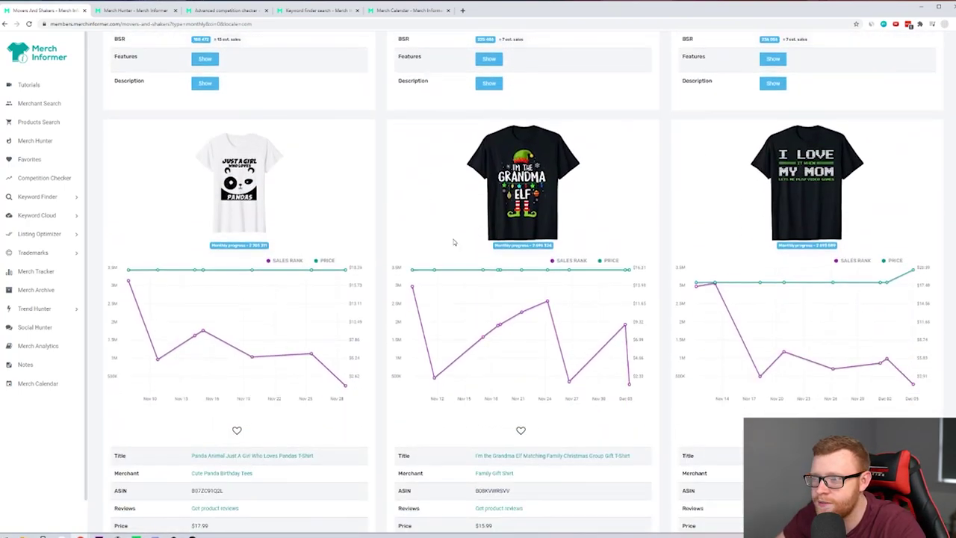
scroll(528, 280, down, 3)
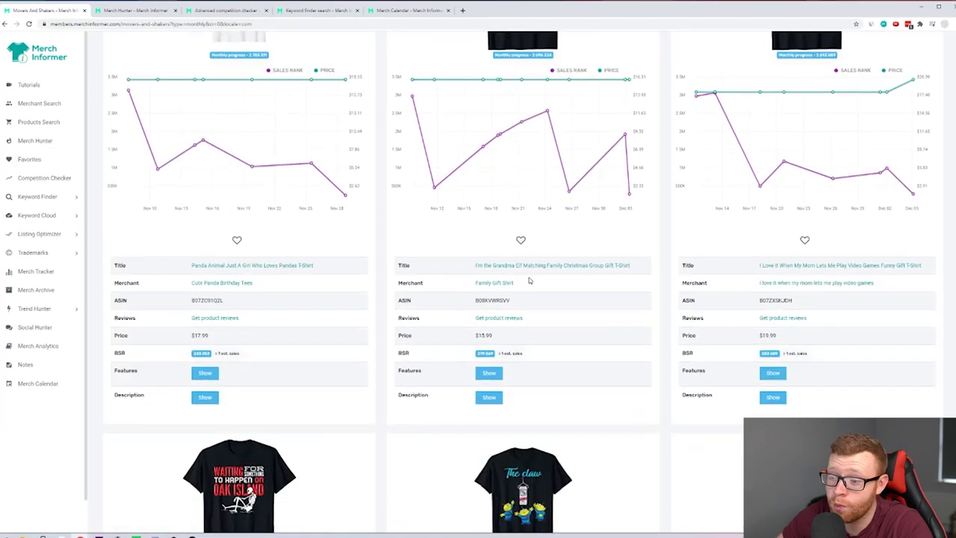
scroll(528, 281, up, 2)
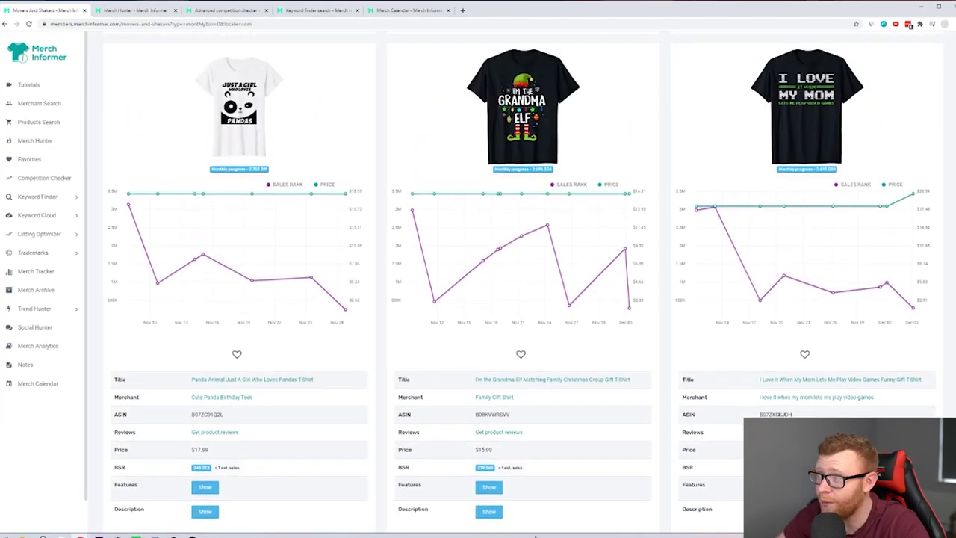
- Review the monthly movers from the "Oak Island" row down to the shieldmaiden and "CT Tech" row, comparing designs and sales rank graphs
scroll(573, 266, down, 5)
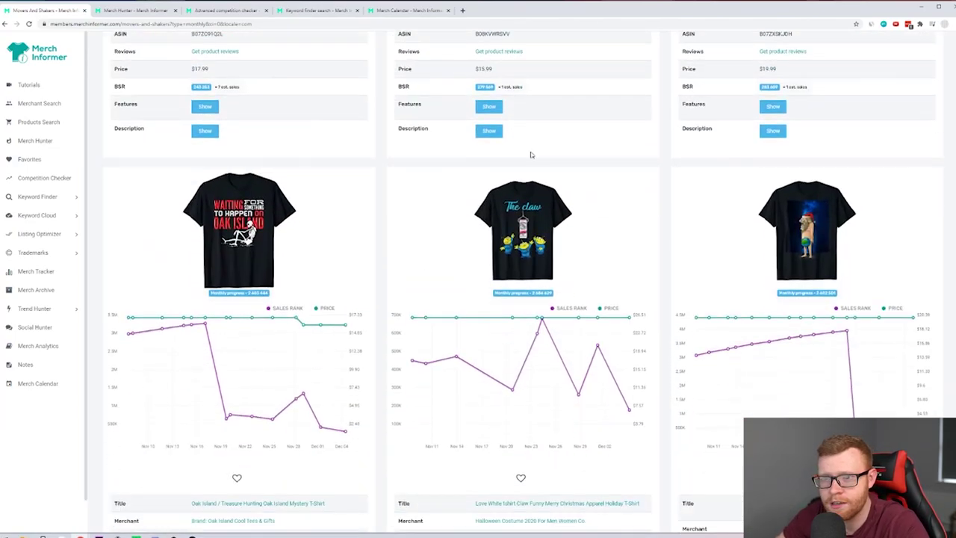
scroll(530, 154, down, 10)
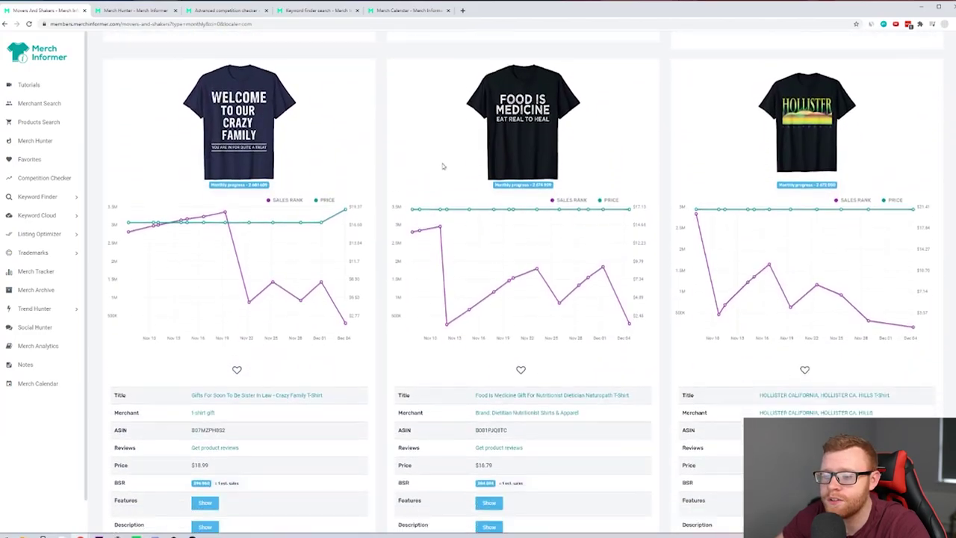
scroll(443, 166, down, 6)
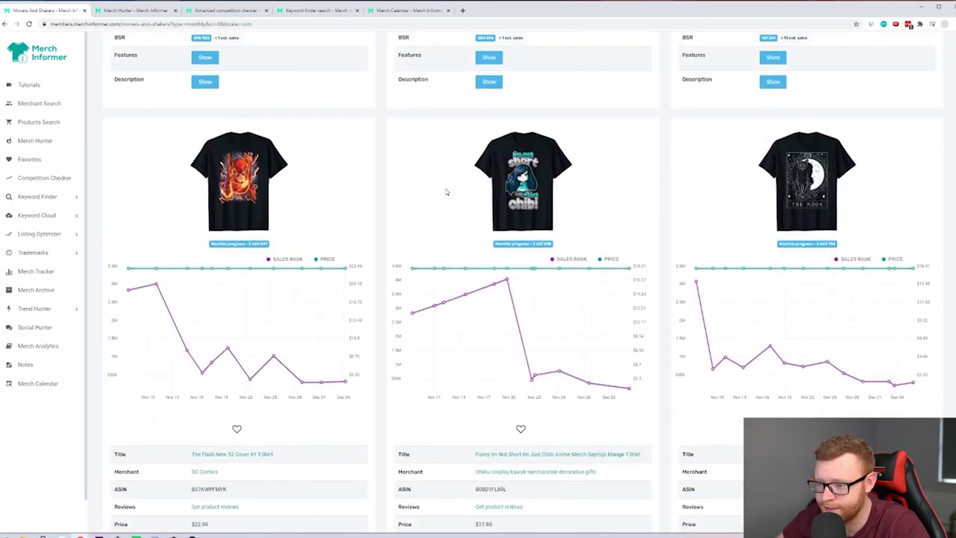
scroll(448, 191, down, 4)
scroll(485, 266, up, 3)
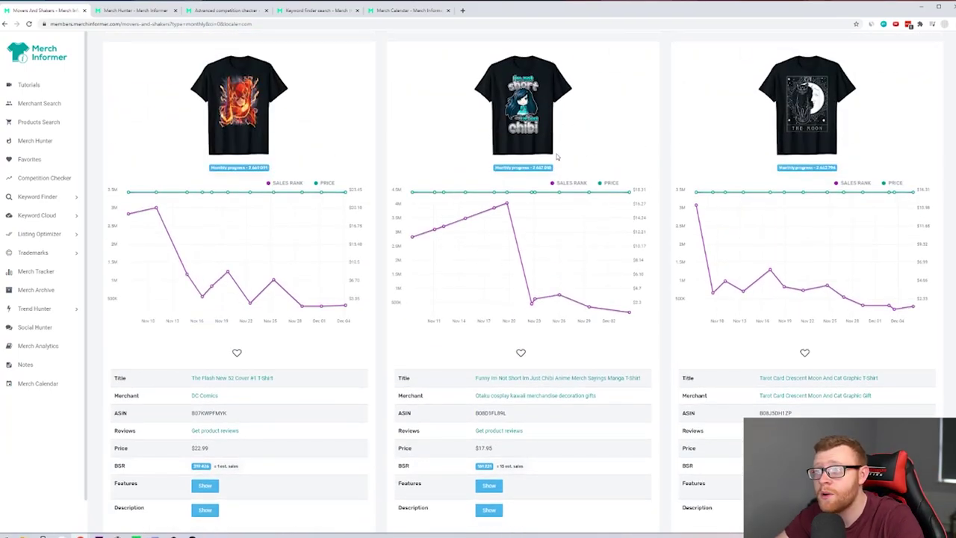
scroll(473, 480, down, 5)
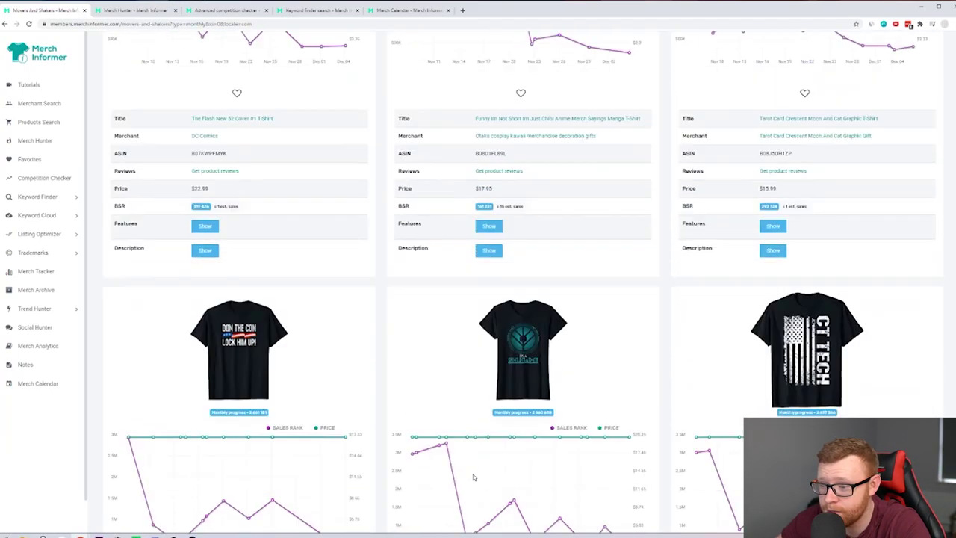
scroll(473, 480, down, 1)
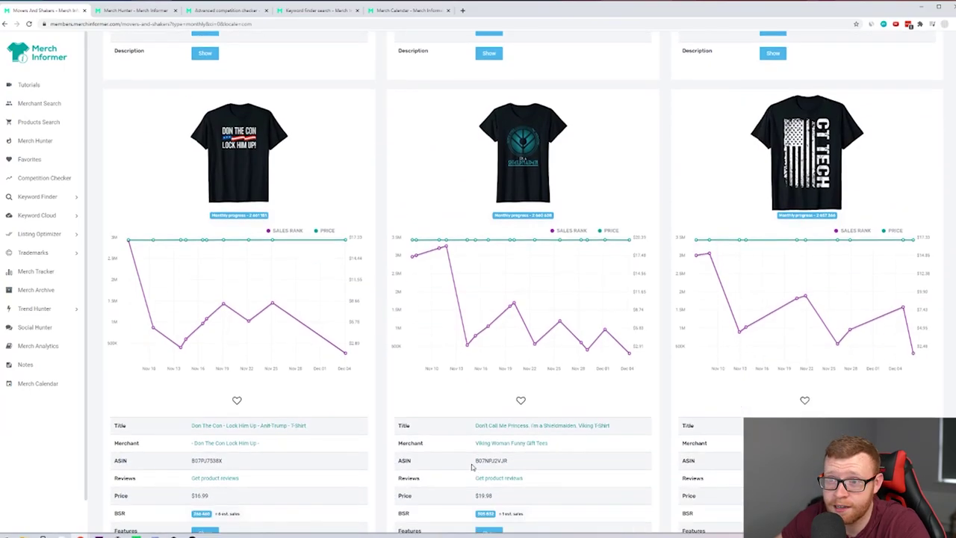
- Examine the sales rank graph and details of the "Best Granddad Ever" shirt at the end of the first monthly results page
scroll(315, 392, down, 6)
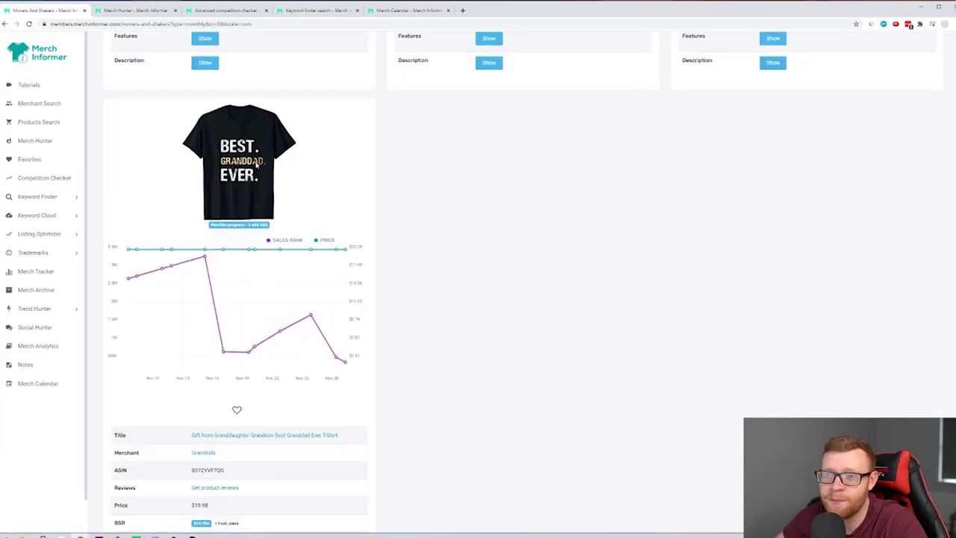
scroll(257, 157, down, 2)
scroll(337, 512, up, 4)
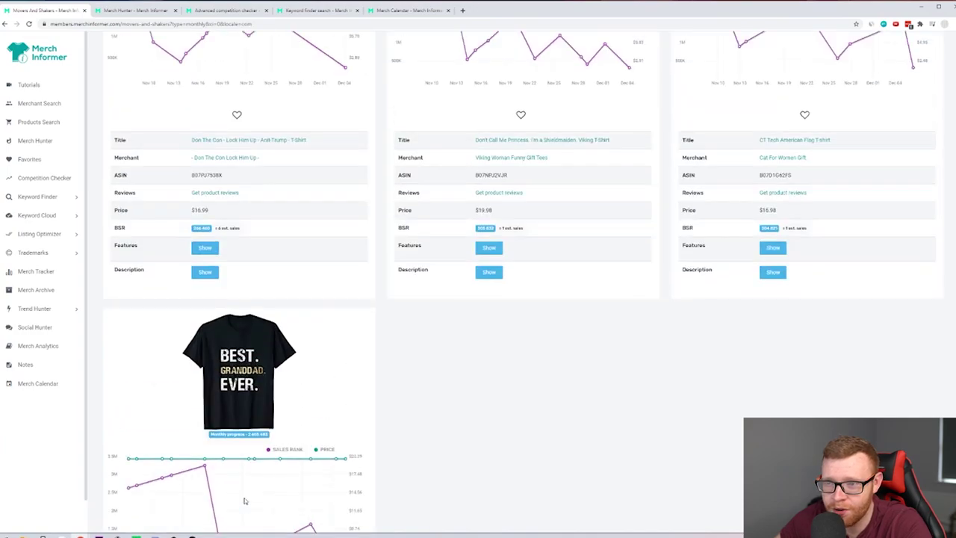
scroll(246, 497, down, 3)
scroll(244, 274, down, 1)
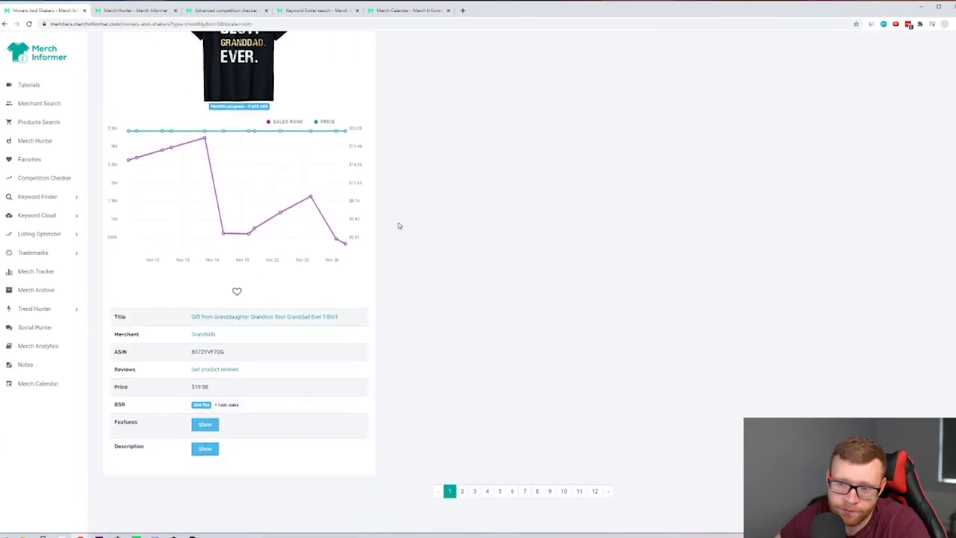
scroll(271, 425, up, 5)
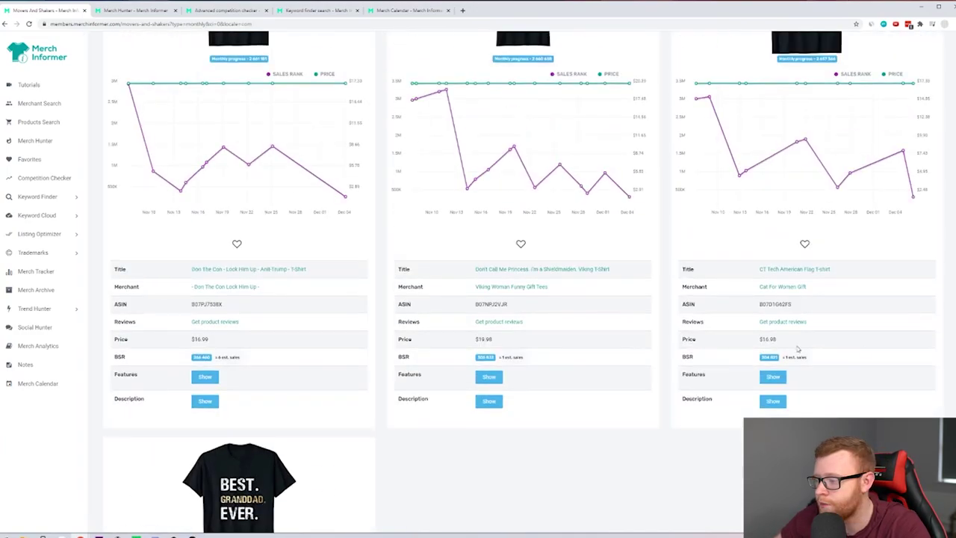
- Run a Trend Tracker search for US Merch By Amazon Shirts over one month with an average BSR of 0 - 100 000
scroll(409, 340, up, 15)
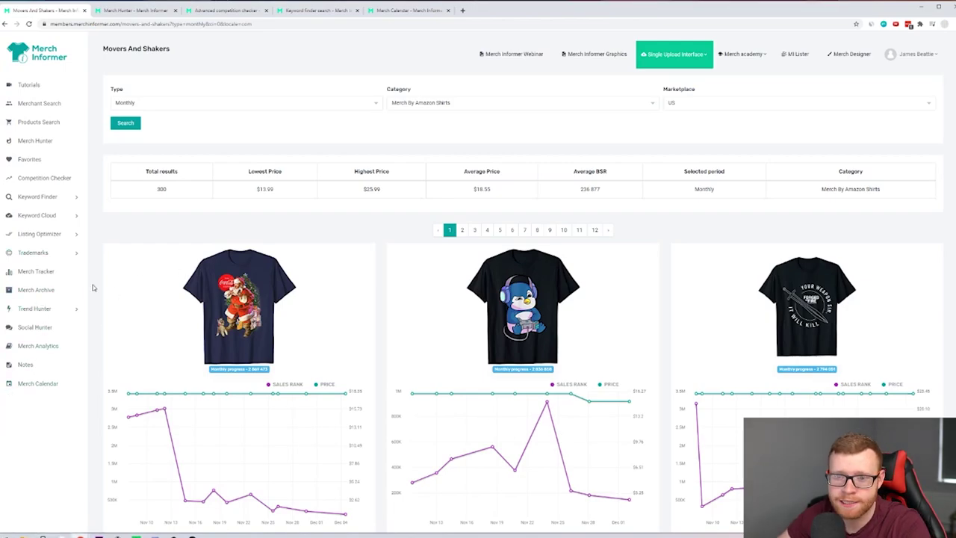
click(58, 274)
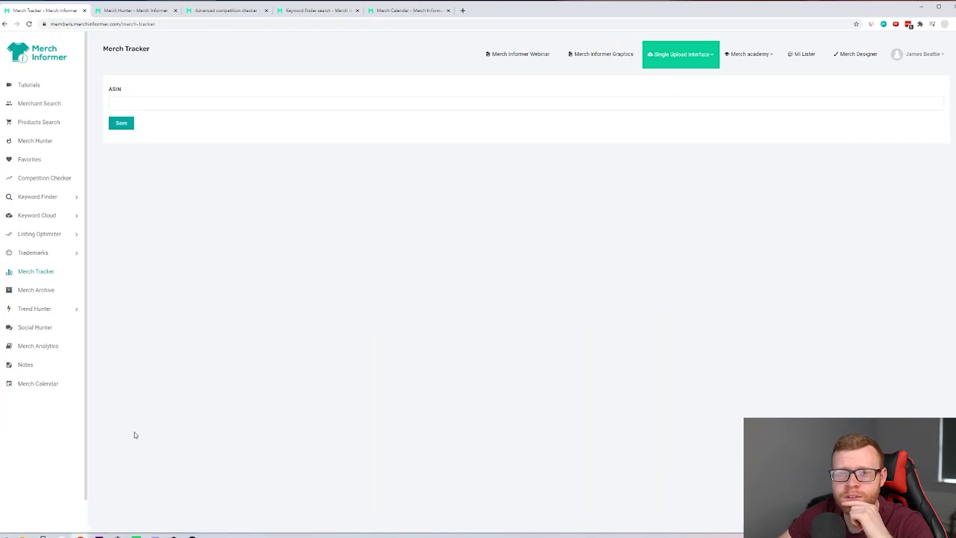
click(45, 308)
click(51, 341)
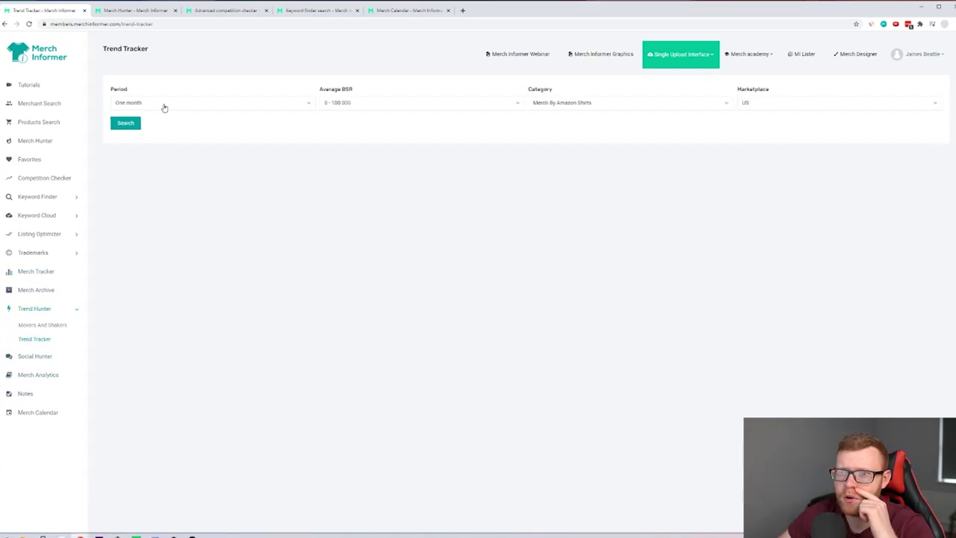
click(417, 110)
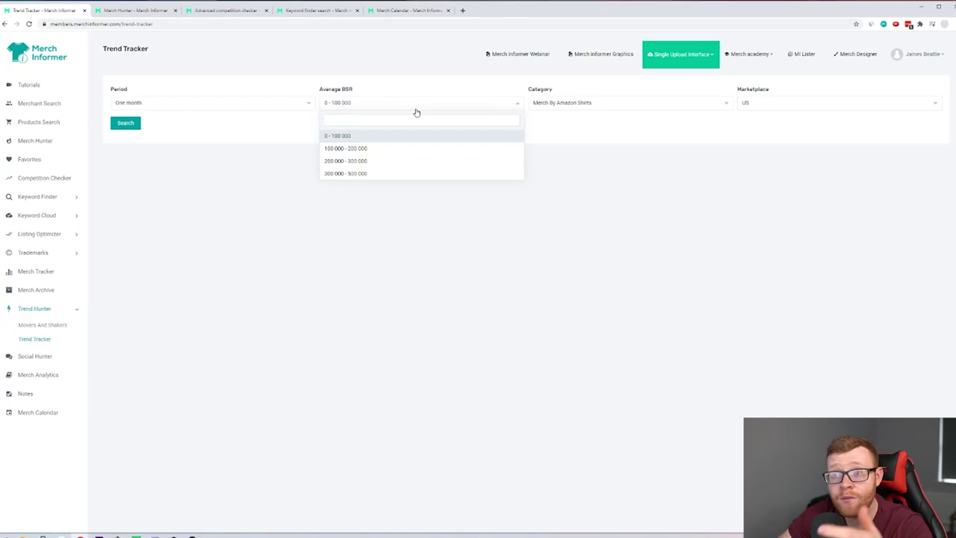
click(419, 138)
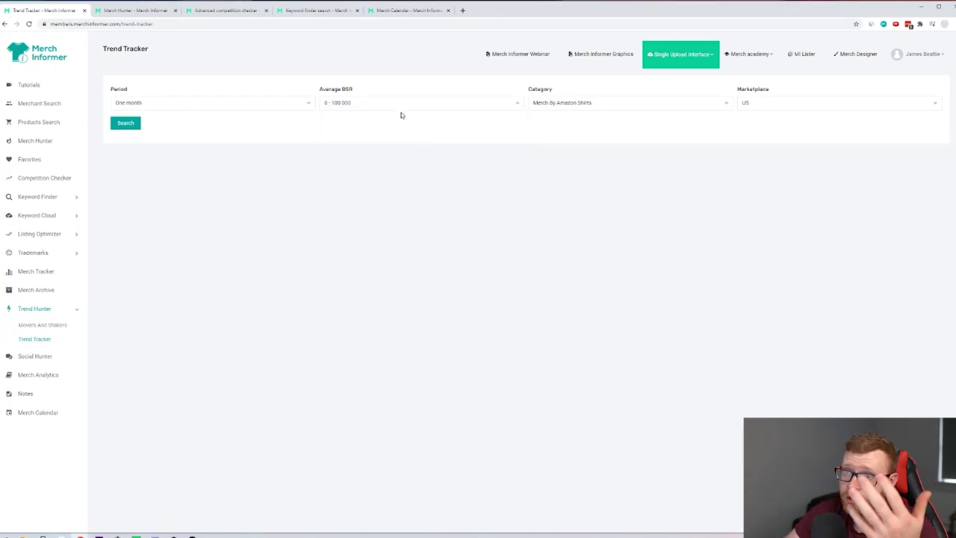
click(125, 124)
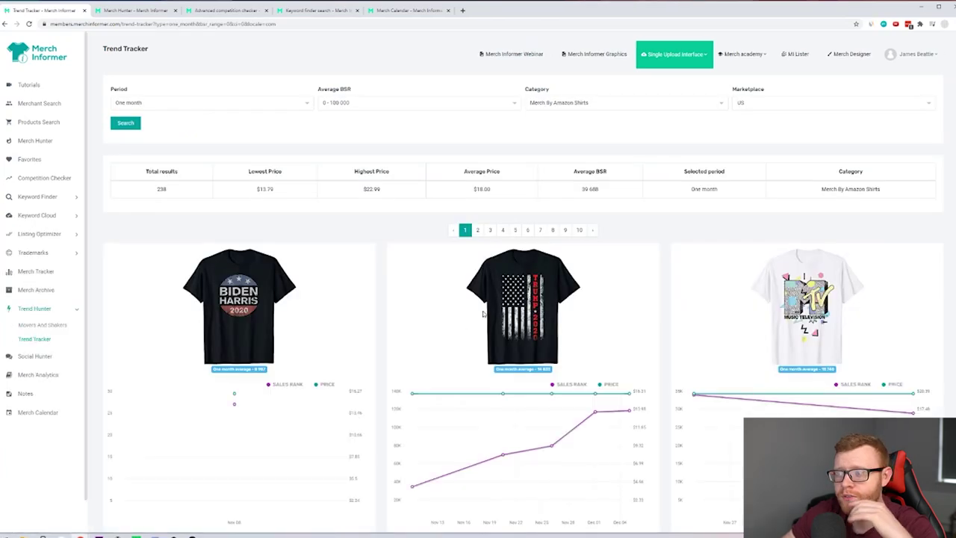
- Review the designs, sales rank graphs and details of the shirts in the first two Trend Tracker result rows
scroll(493, 314, down, 5)
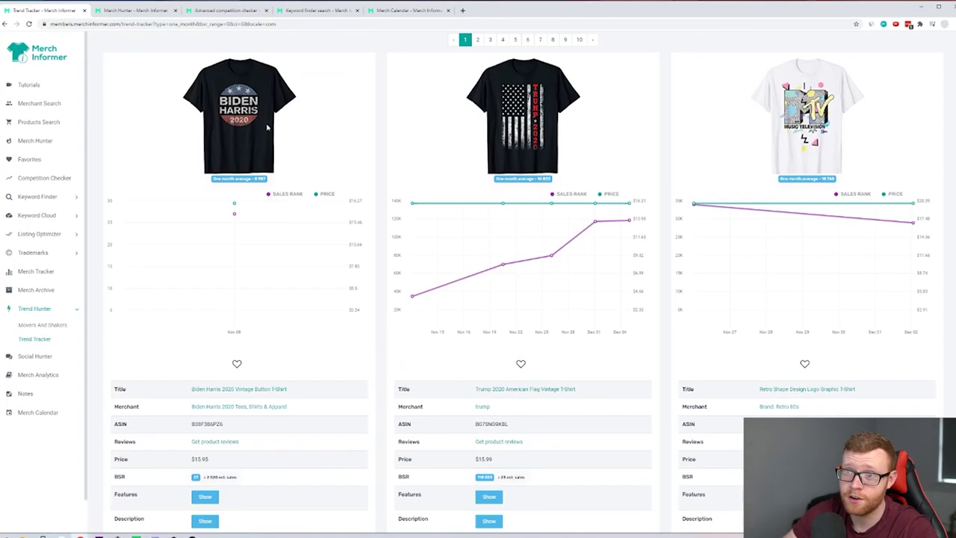
scroll(284, 441, down, 1)
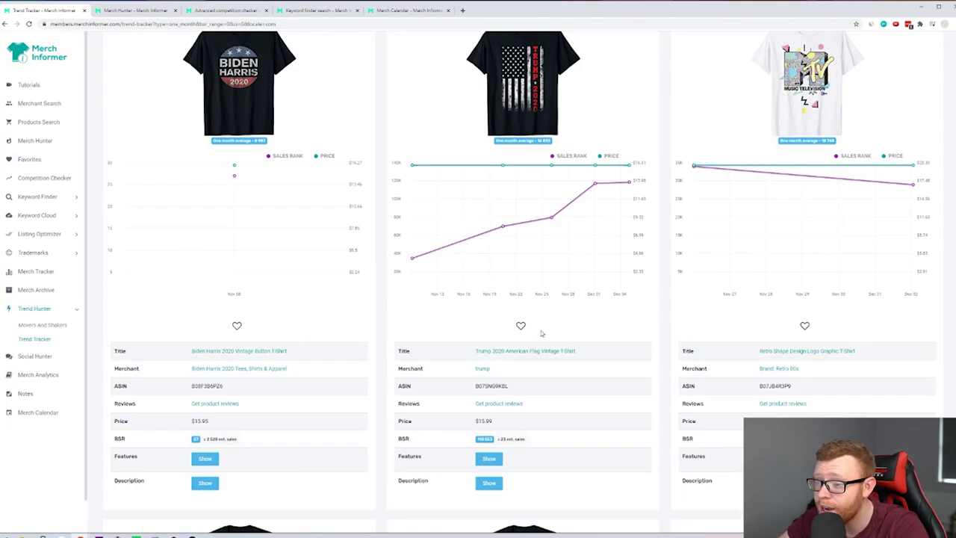
scroll(566, 206, down, 2)
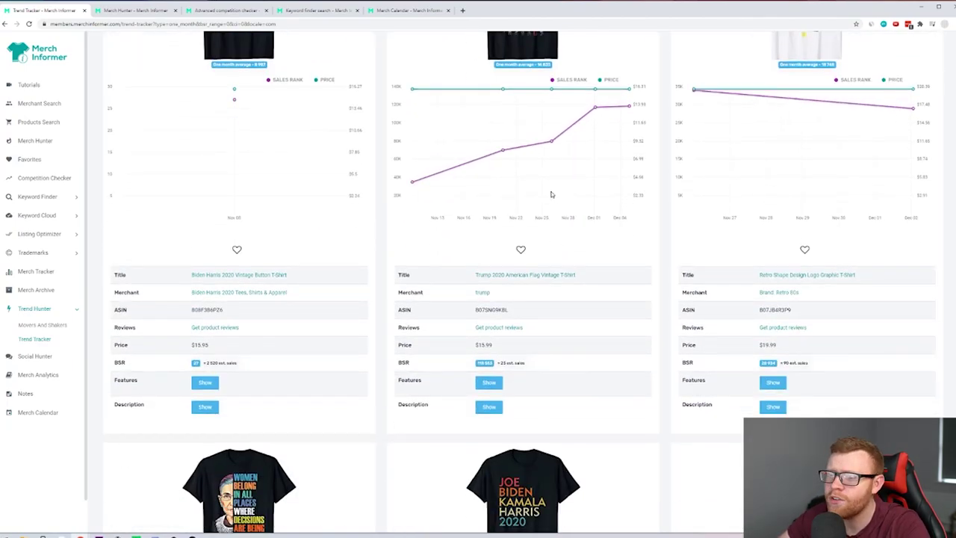
scroll(552, 195, down, 3)
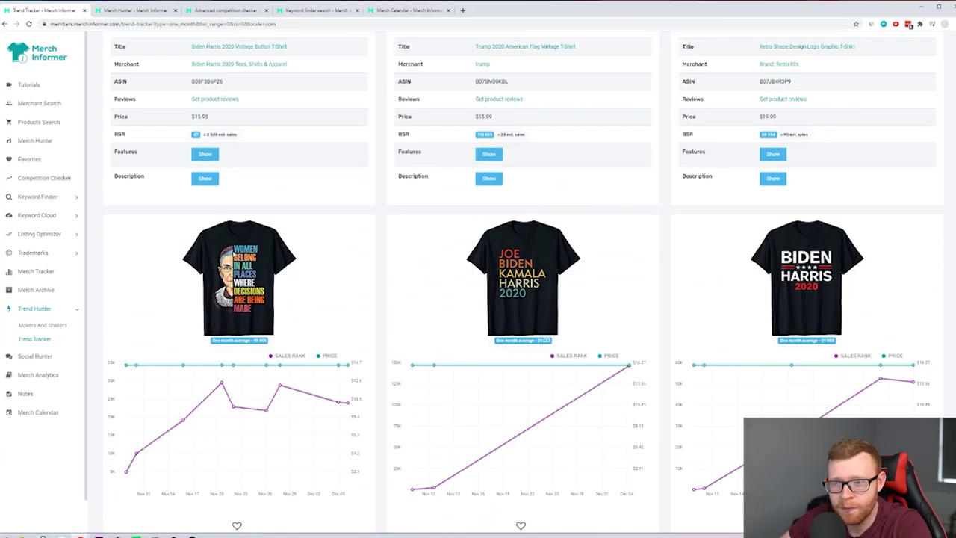
scroll(234, 250, down, 3)
scroll(265, 201, down, 2)
scroll(266, 200, up, 4)
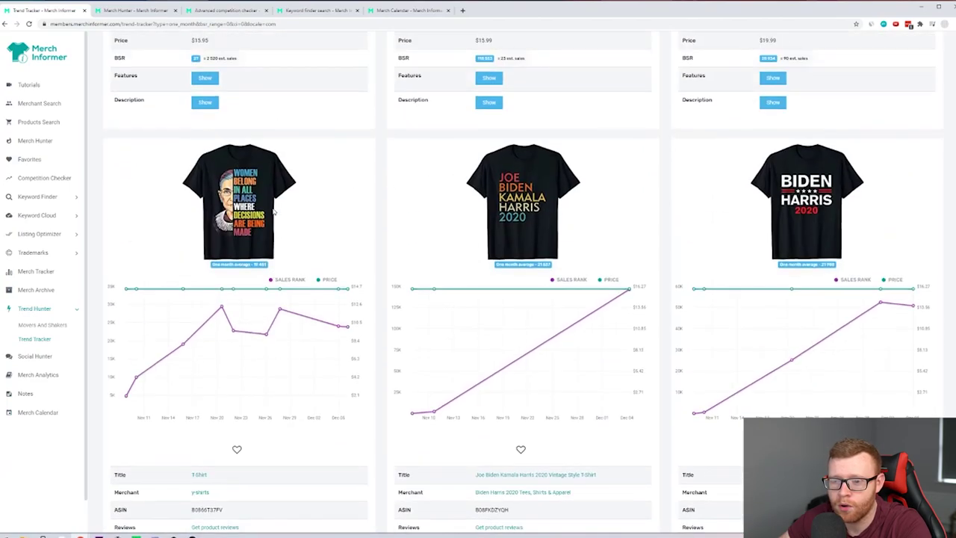
scroll(252, 325, down, 2)
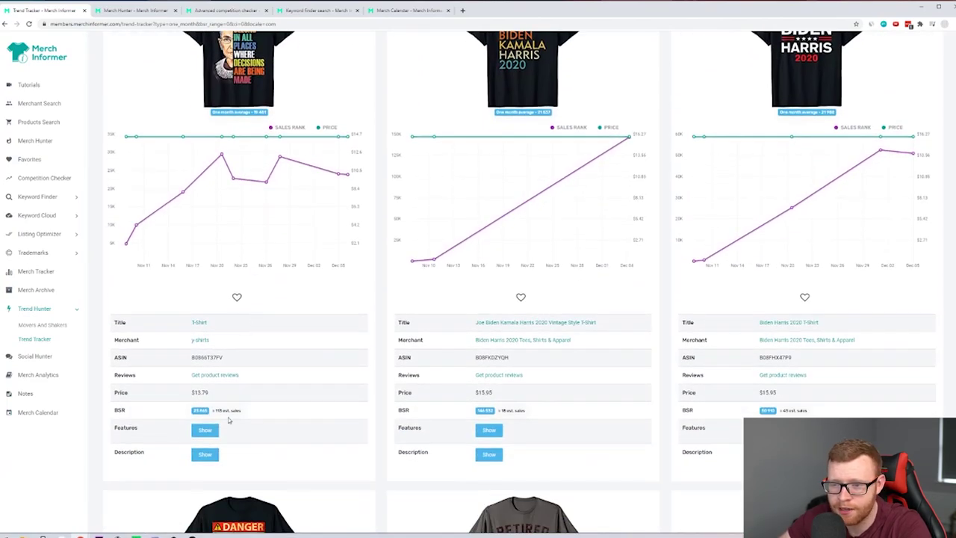
- Compare the sales rank graphs and details of the "Danger No Filter", "Retired 2020" and "Vintage 2007" shirts
scroll(228, 421, down, 3)
scroll(210, 378, down, 2)
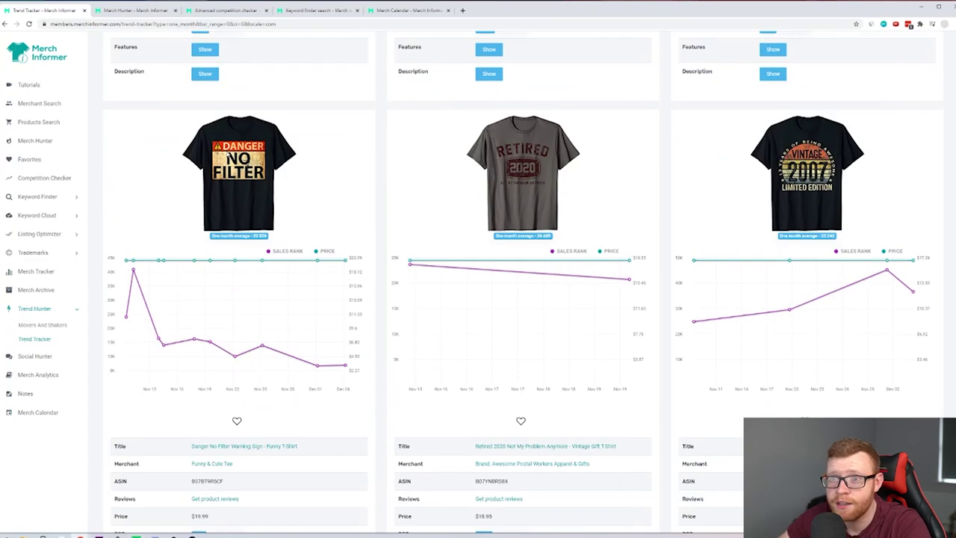
scroll(276, 362, down, 2)
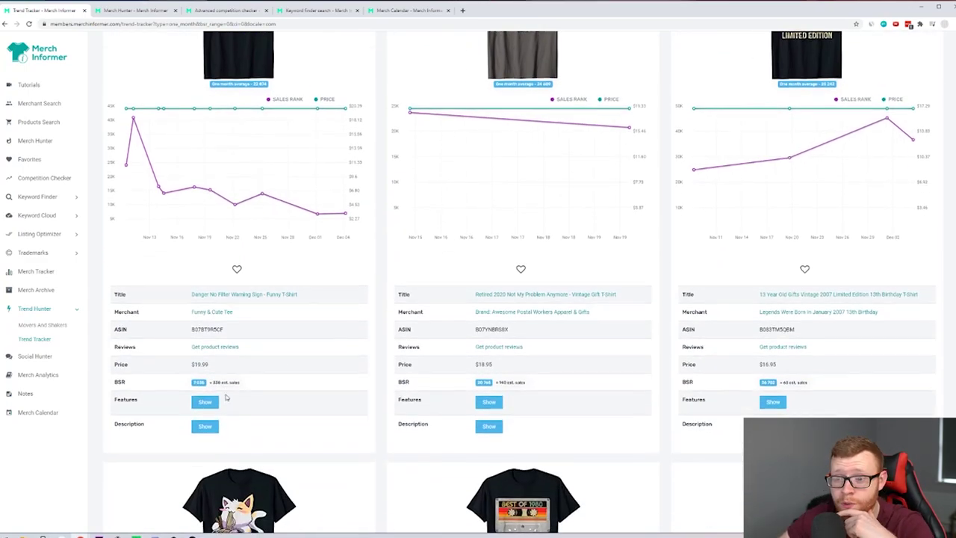
scroll(228, 395, up, 2)
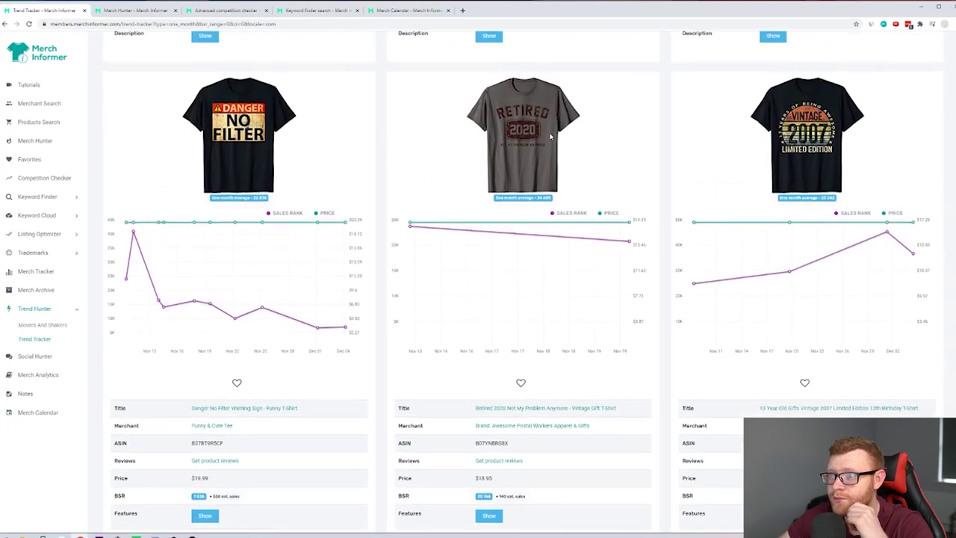
scroll(550, 136, down, 2)
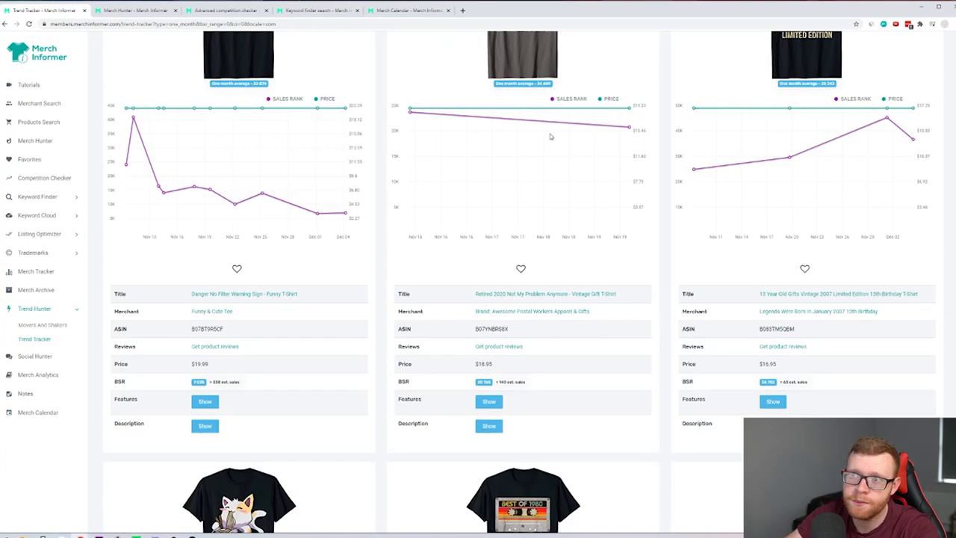
scroll(550, 137, up, 3)
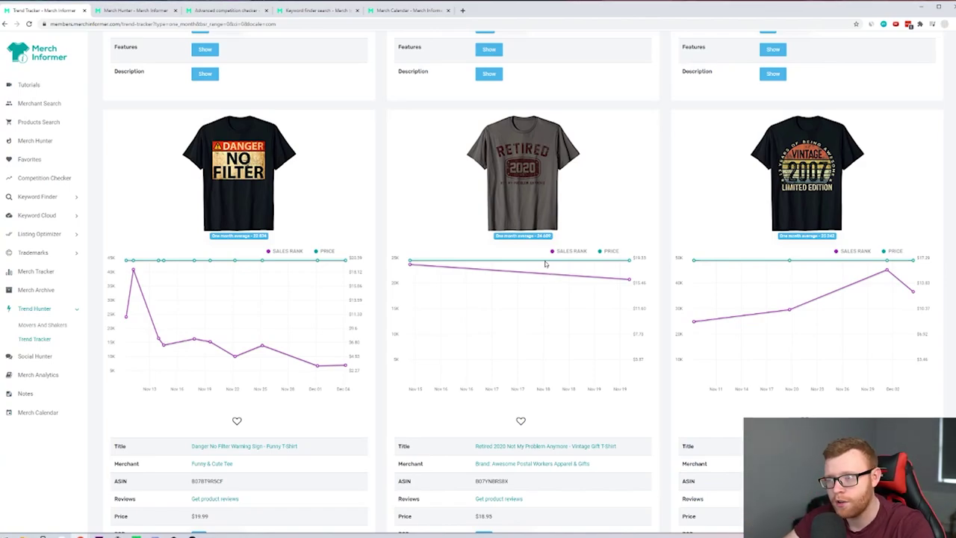
scroll(576, 348, down, 1)
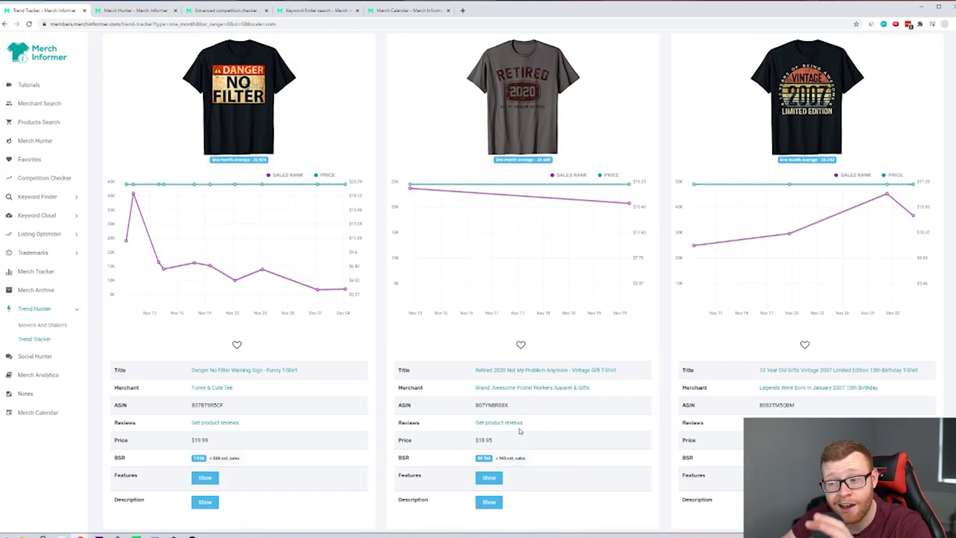
scroll(530, 435, up, 2)
scroll(537, 441, up, 1)
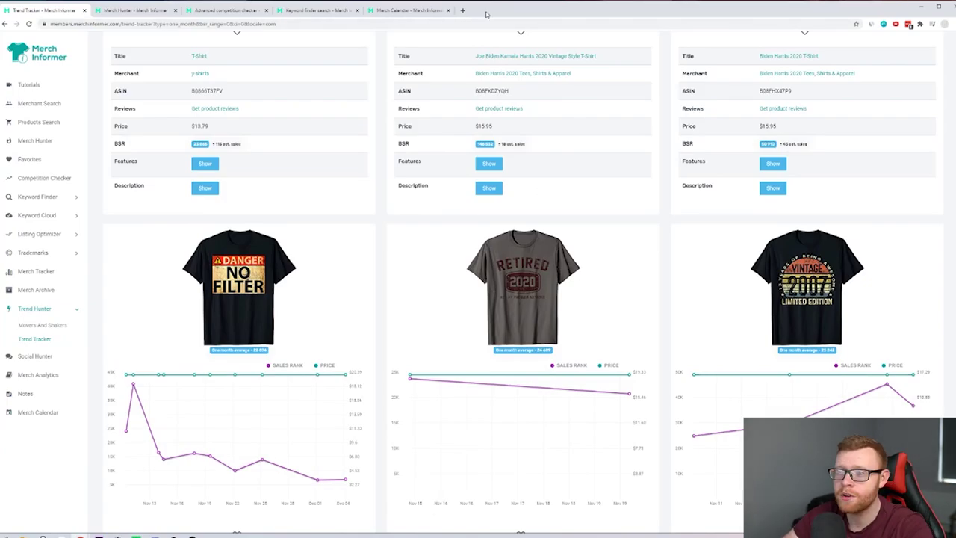
- Open creativefabrica.com in a new browser tab and search the site for "retirement"
click(463, 11)
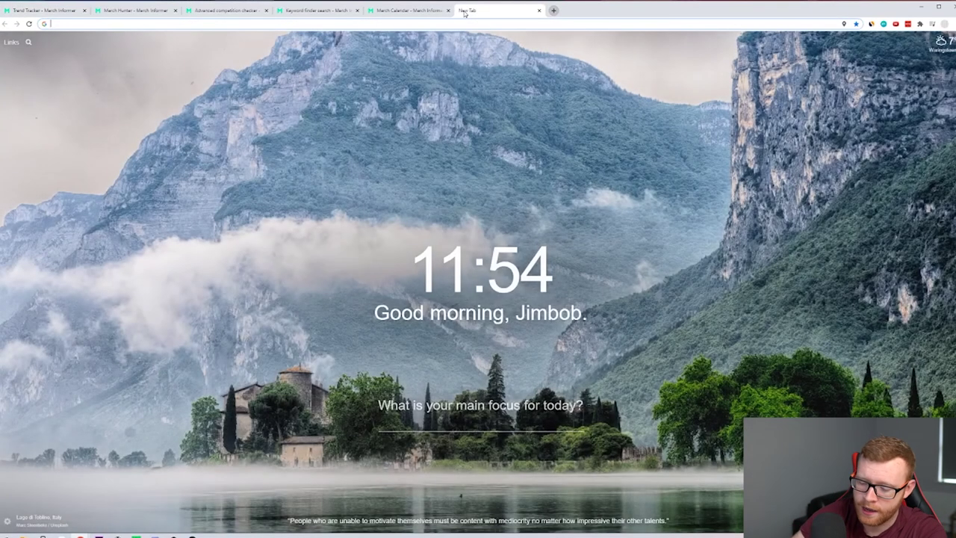
text(creativefabrica.com)
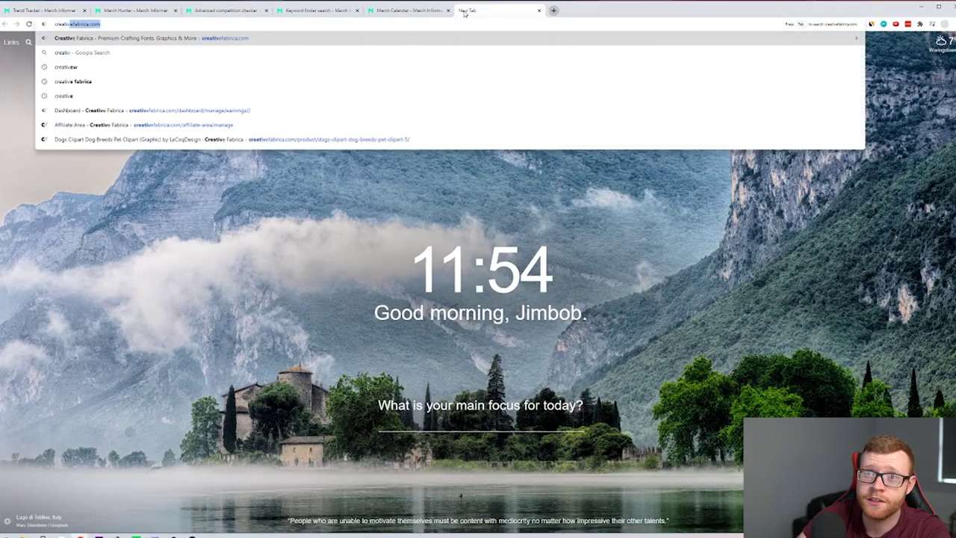
key(Return)
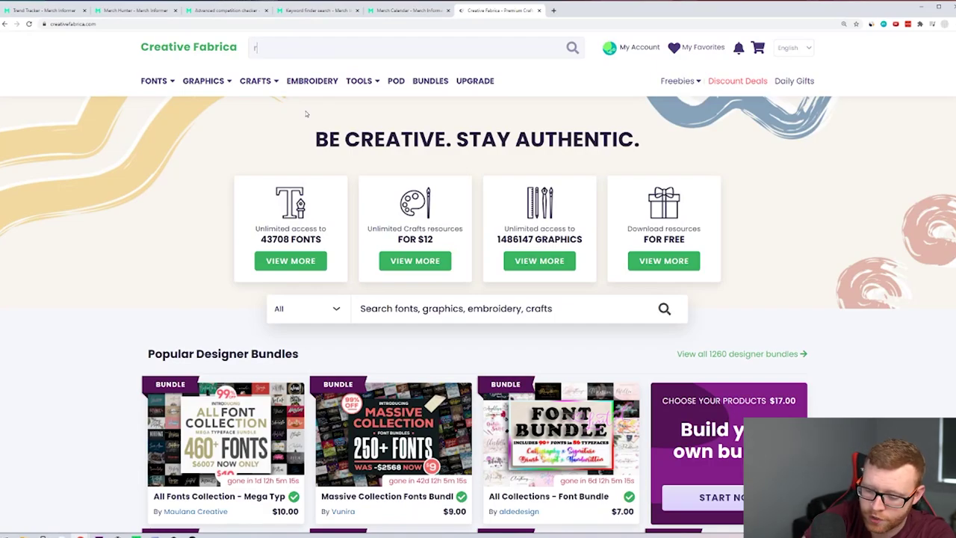
text(etirement)
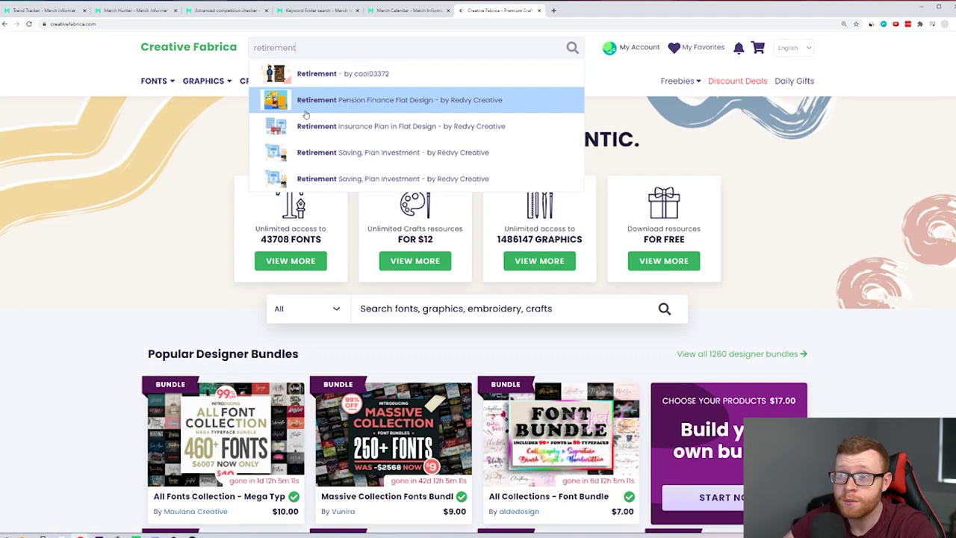
key(Return)
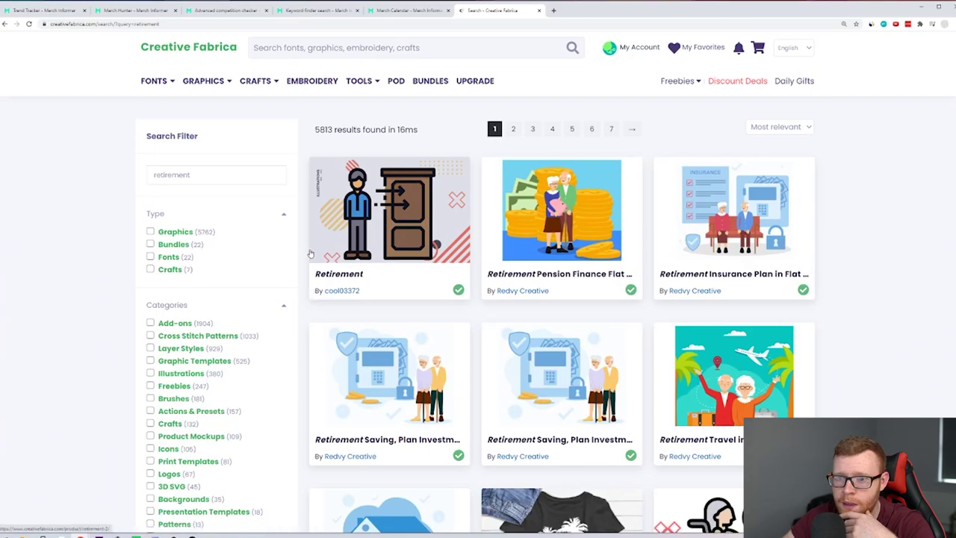
- Limit the retirement results to the Print On Demand license and open the "Retirement Plan Svg Png Design Cut File" bicycle graphic
scroll(310, 254, down, 4)
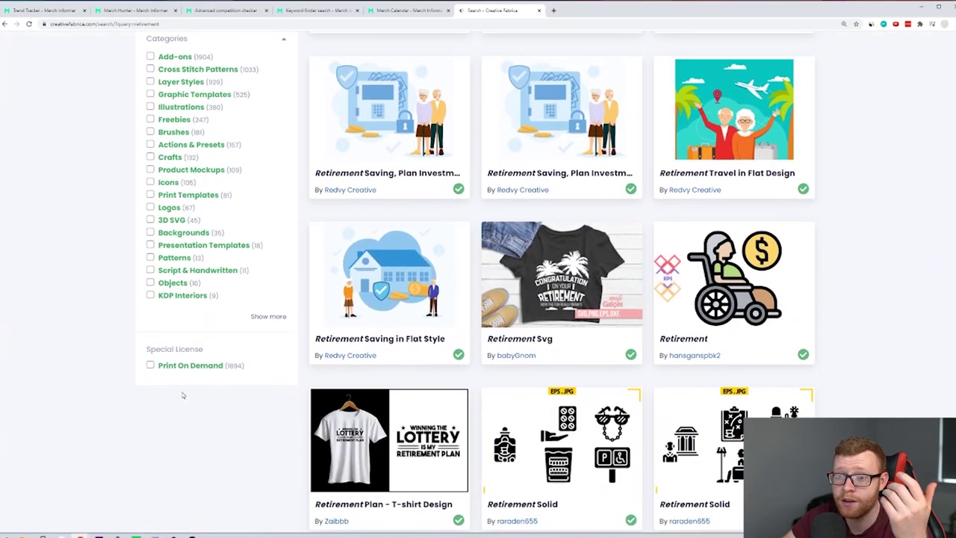
click(151, 366)
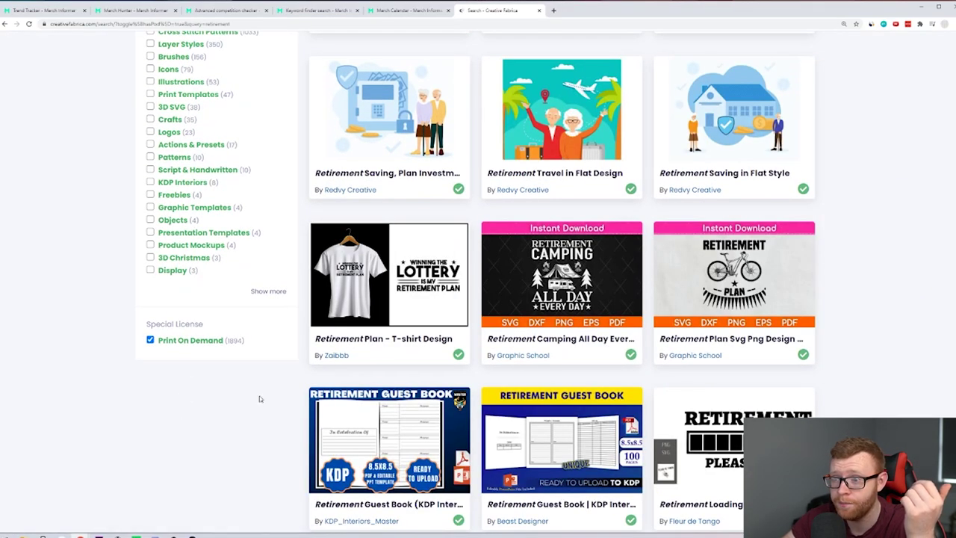
scroll(474, 289, up, 1)
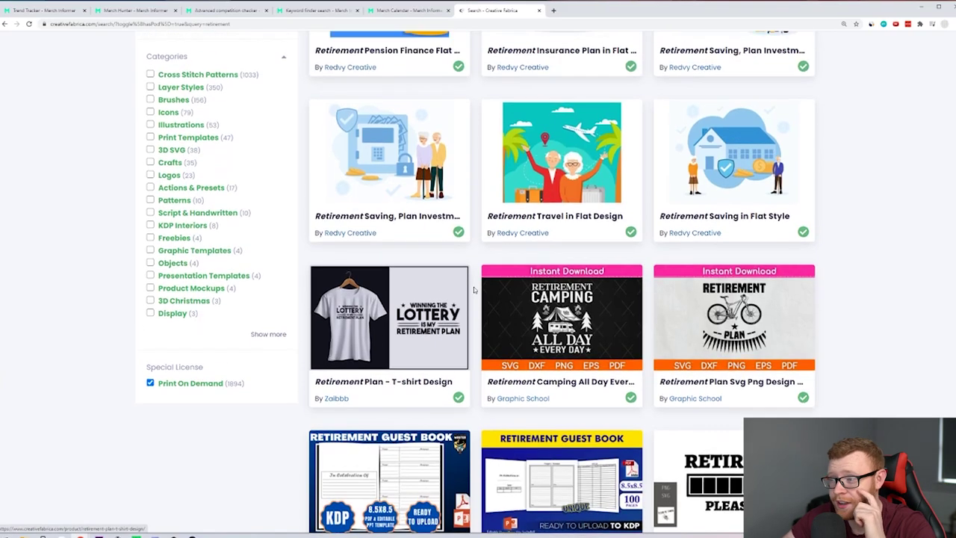
scroll(473, 290, up, 3)
scroll(716, 313, down, 4)
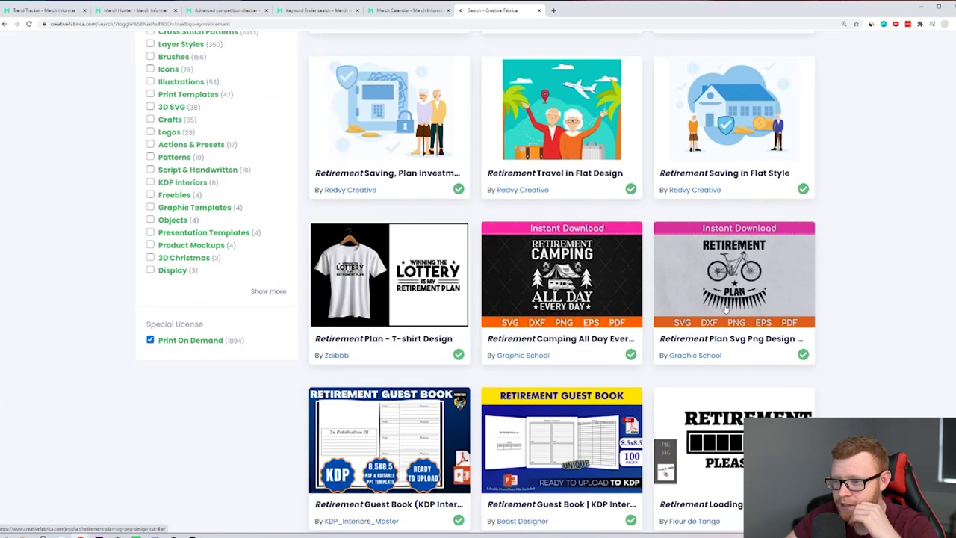
scroll(725, 308, down, 2)
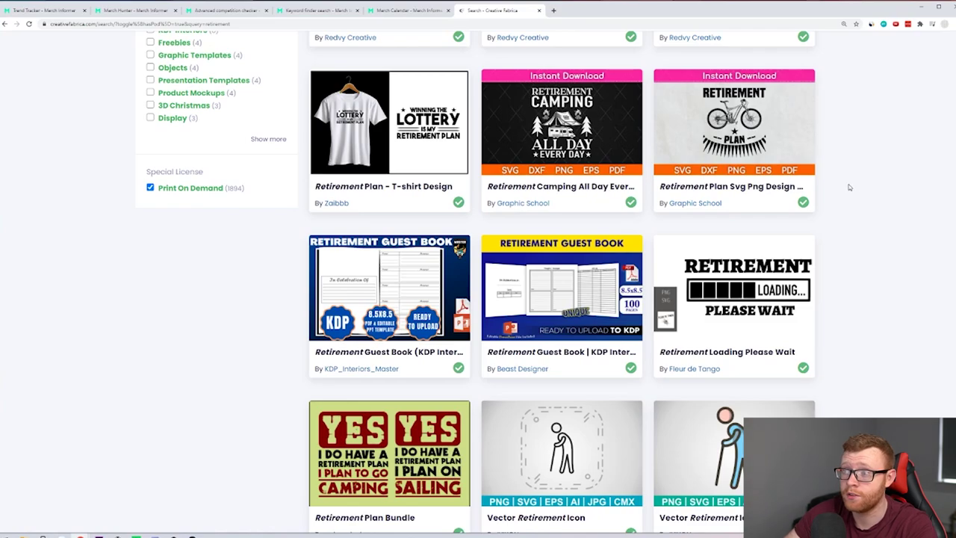
click(742, 188)
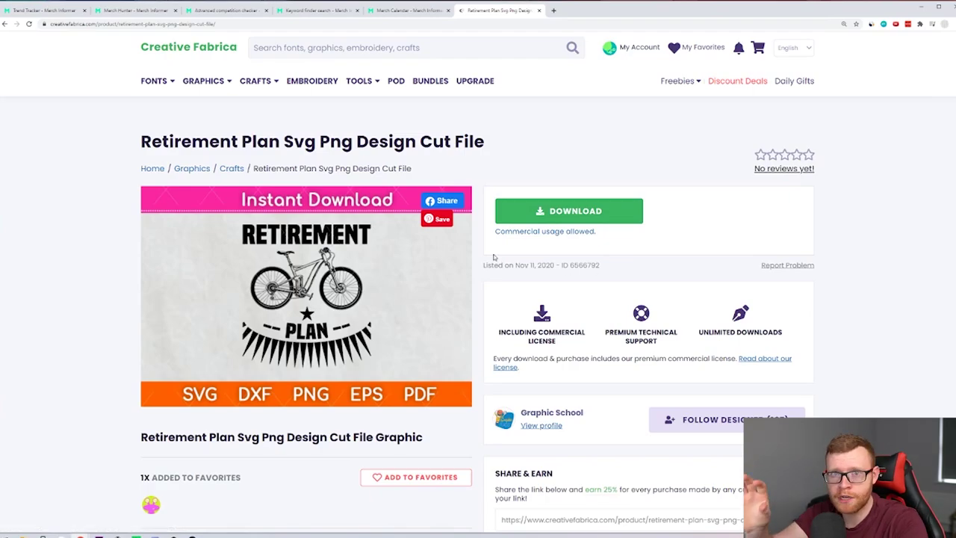
- Return to the Trend Tracker results and review the shirts from the "Retired 2020" row down to the "Daddy Shark" row
key(ctrl+1)
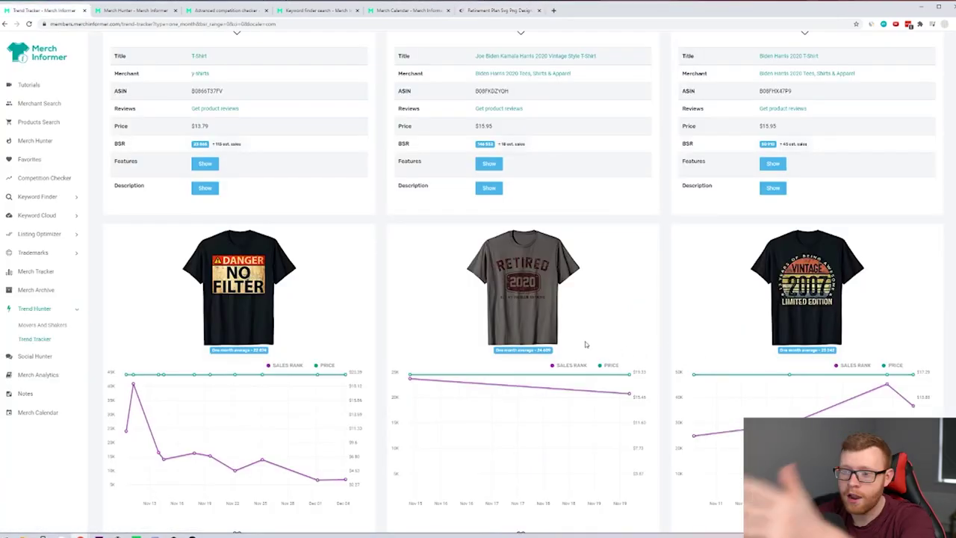
scroll(536, 356, down, 2)
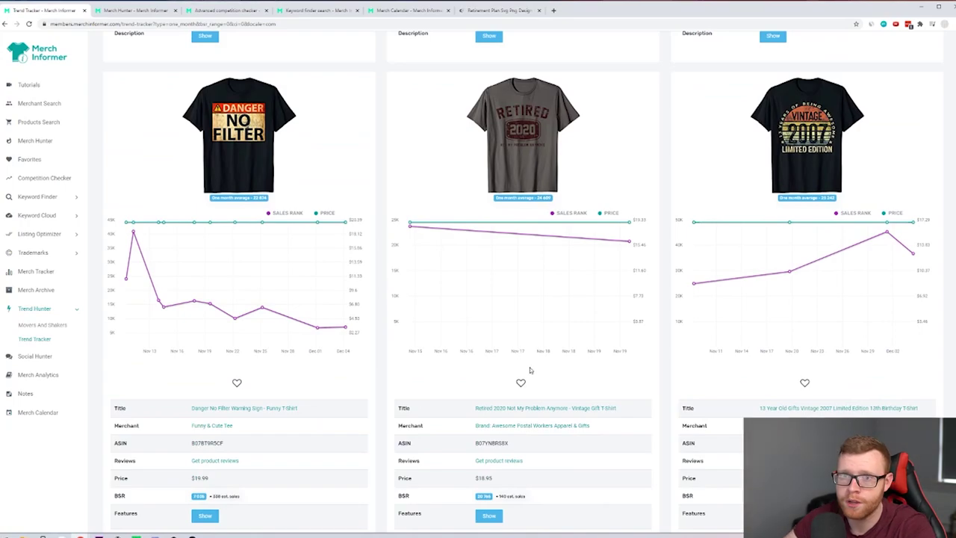
scroll(538, 194, down, 2)
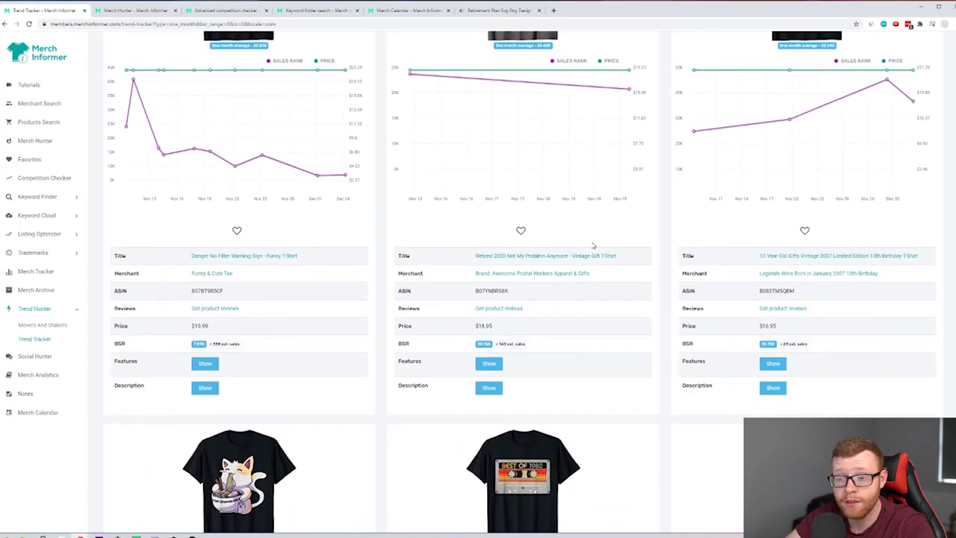
scroll(567, 280, down, 5)
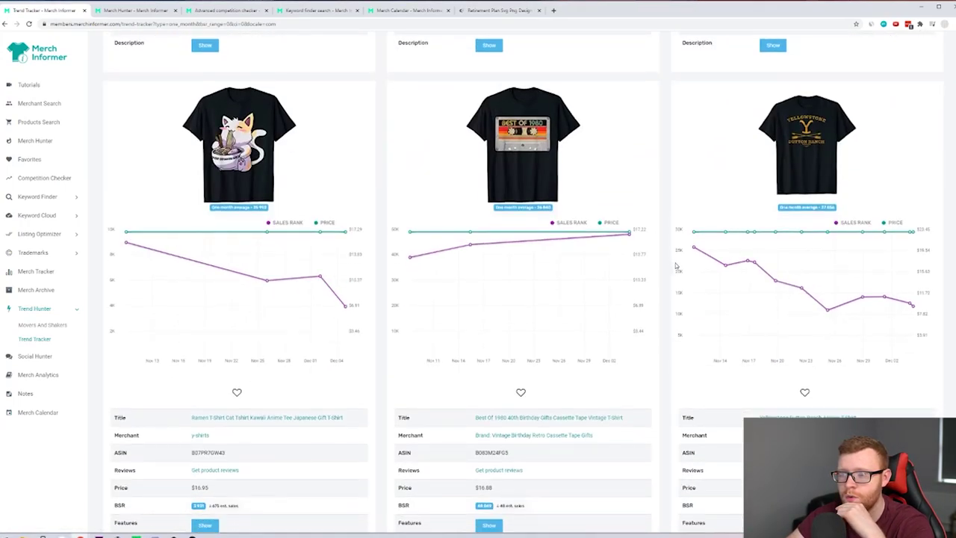
scroll(624, 292, down, 3)
scroll(594, 283, down, 3)
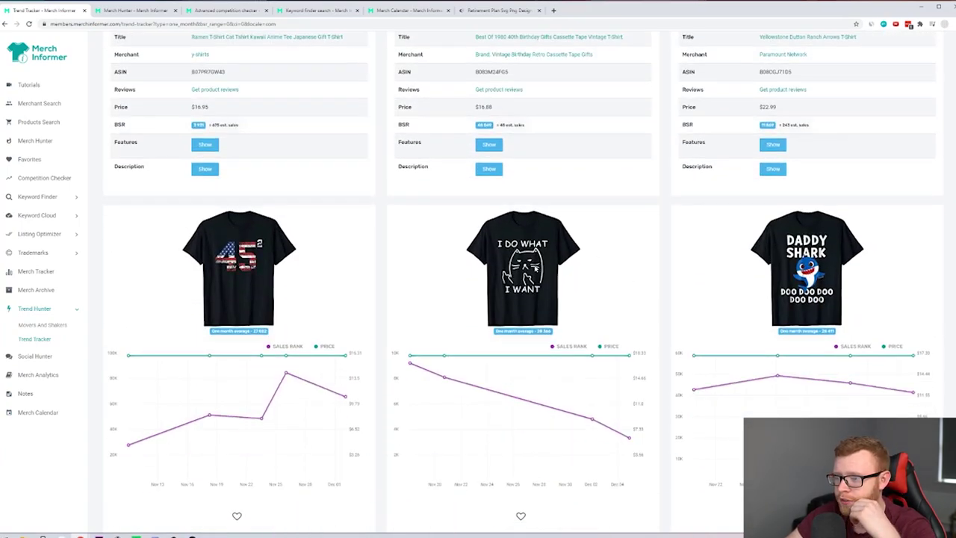
- Review the remaining shirts on the first Trend Tracker results page, from the "Daddy Shark" row down to the final listing
scroll(518, 255, down, 2)
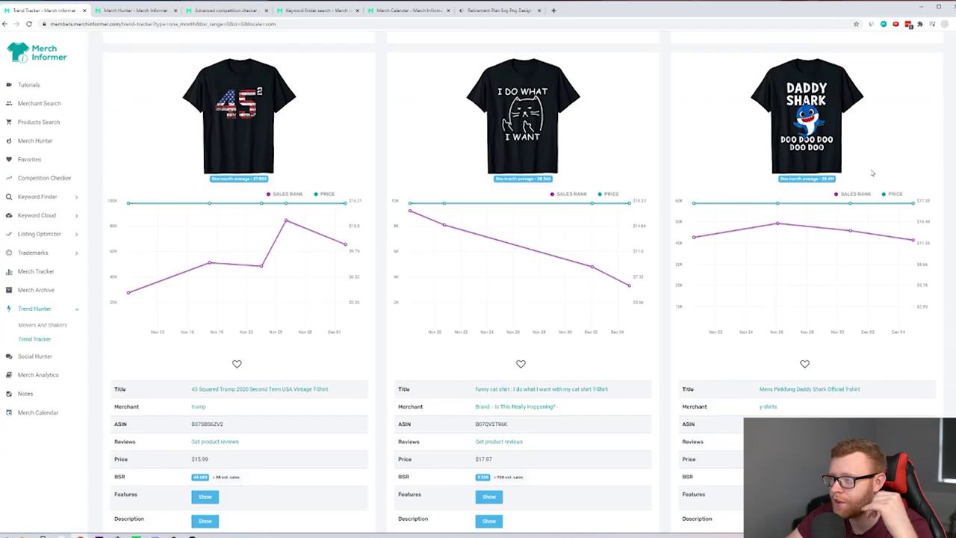
scroll(759, 241, down, 4)
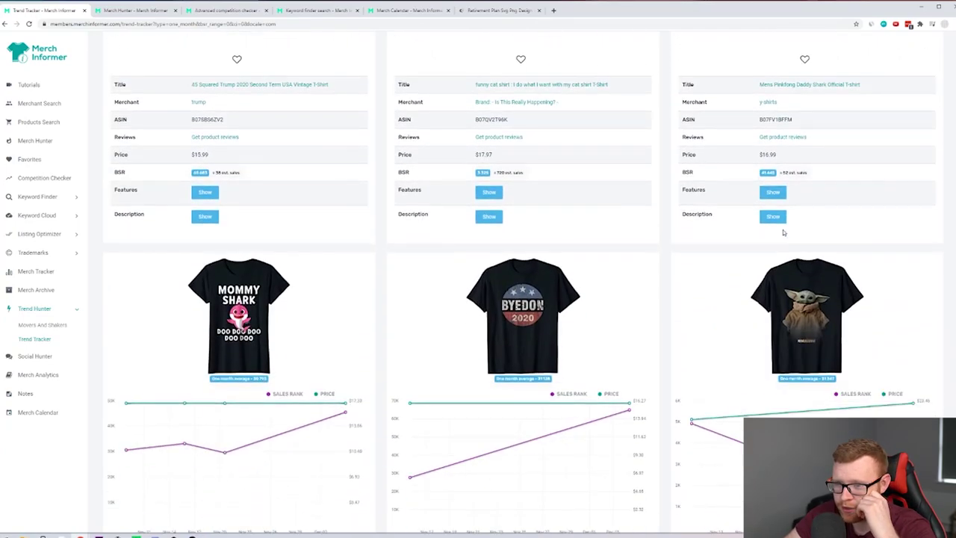
scroll(759, 239, down, 1)
scroll(754, 239, down, 1)
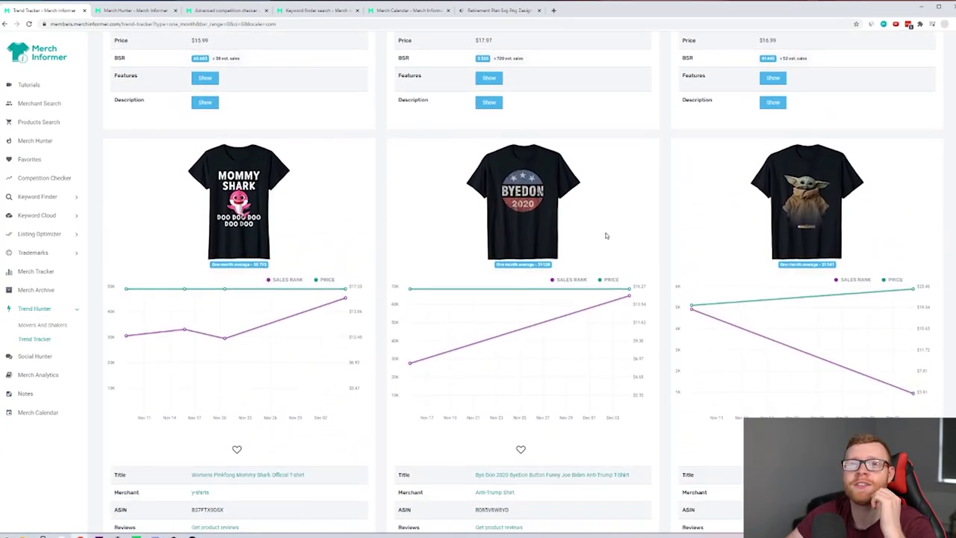
scroll(606, 236, down, 8)
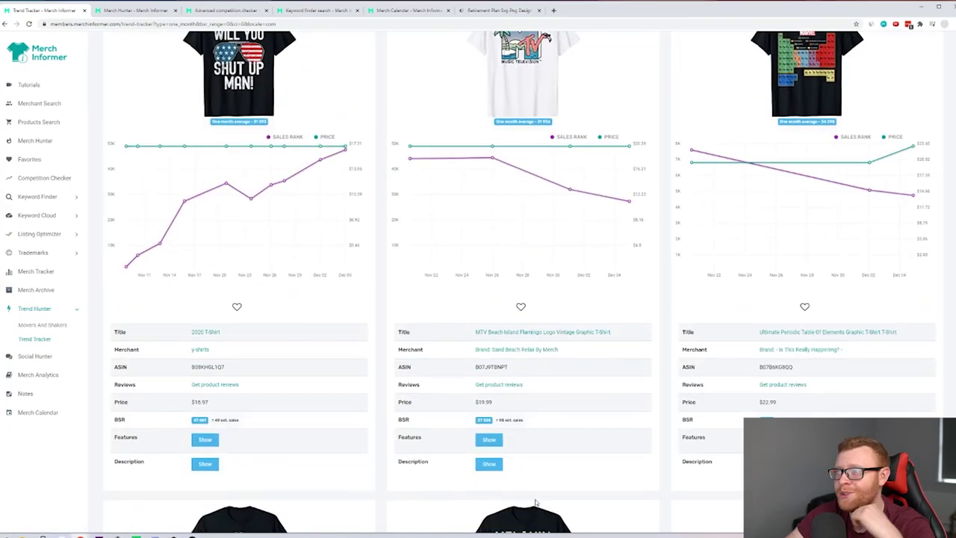
scroll(495, 374, down, 5)
scroll(373, 448, down, 10)
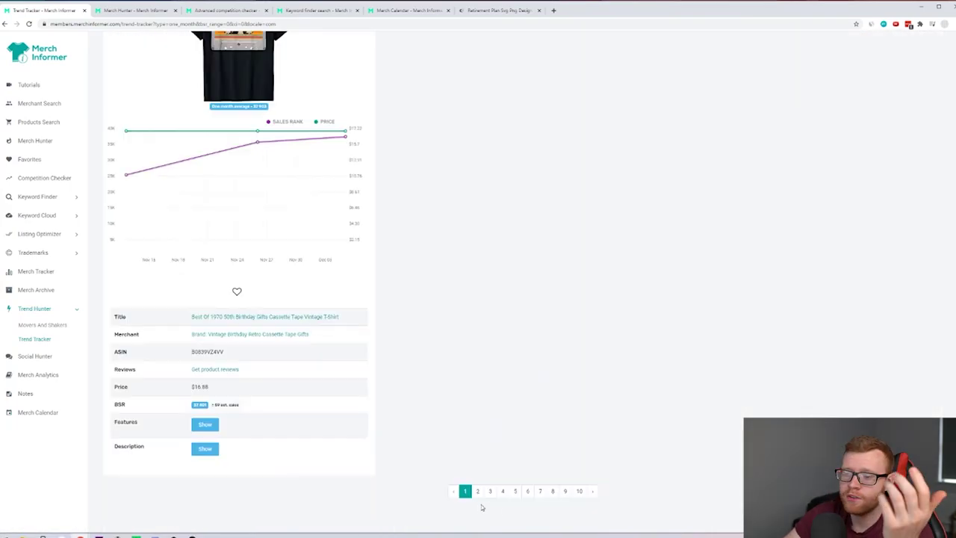
- Open page 2 of the Trend Tracker results and examine the shirts down to the "Vintage 1970", MTV and "Vintage 2004" row
click(478, 491)
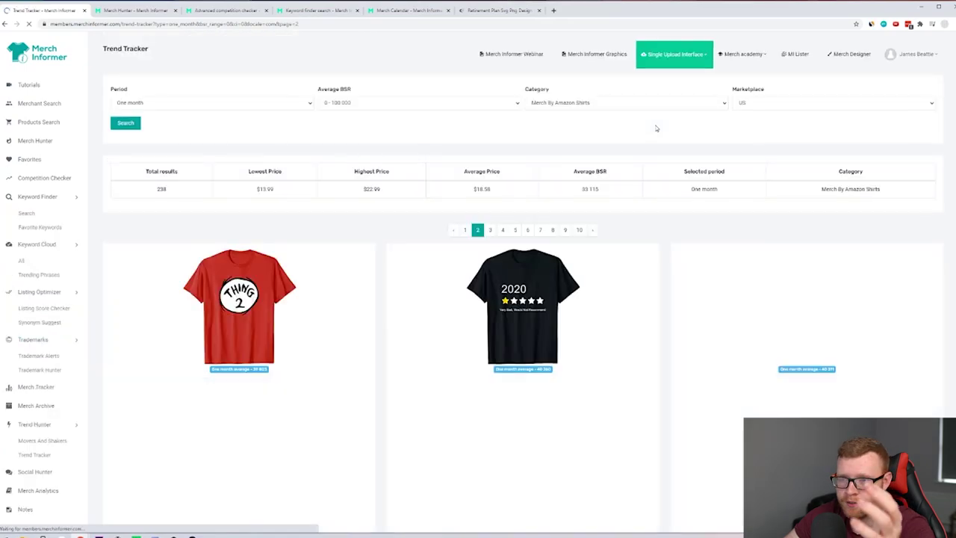
scroll(646, 119, down, 2)
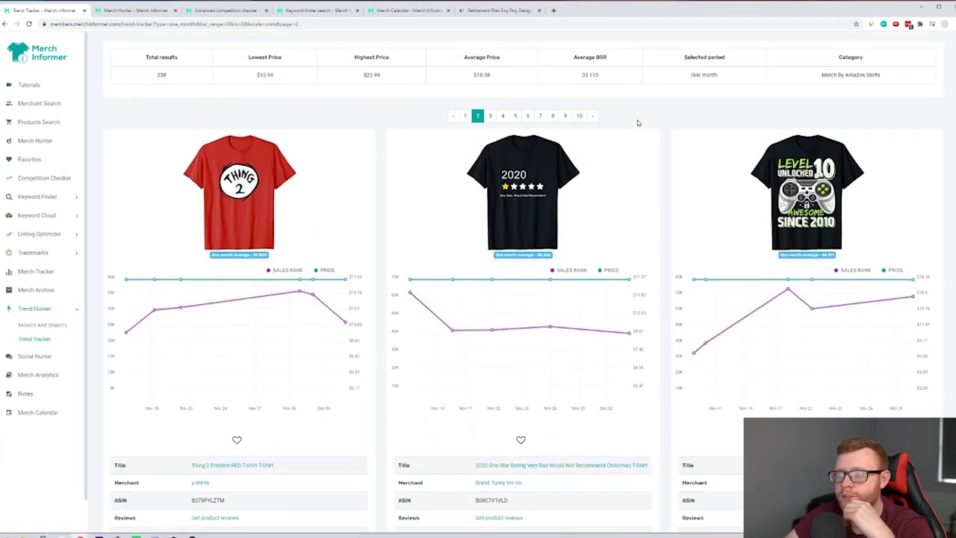
scroll(635, 125, down, 3)
scroll(631, 132, down, 3)
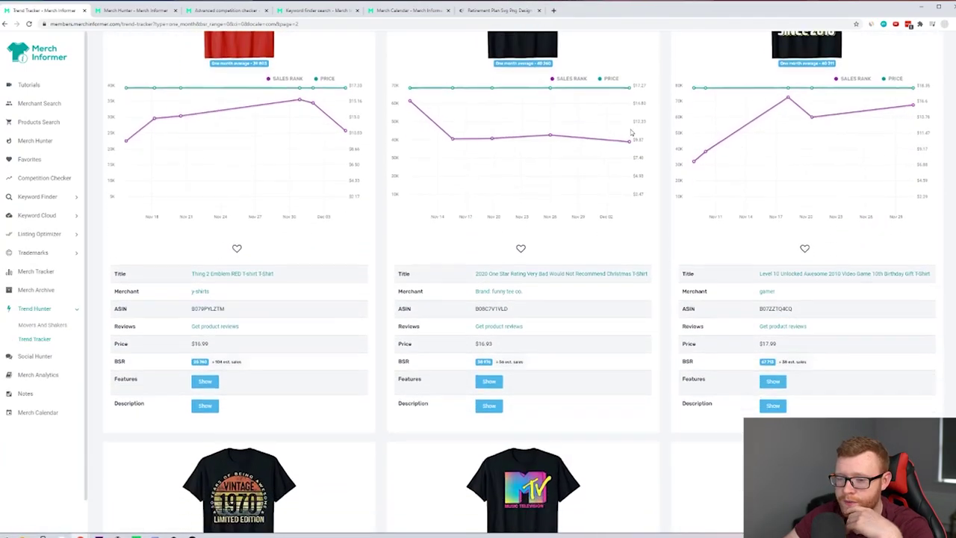
scroll(465, 284, down, 2)
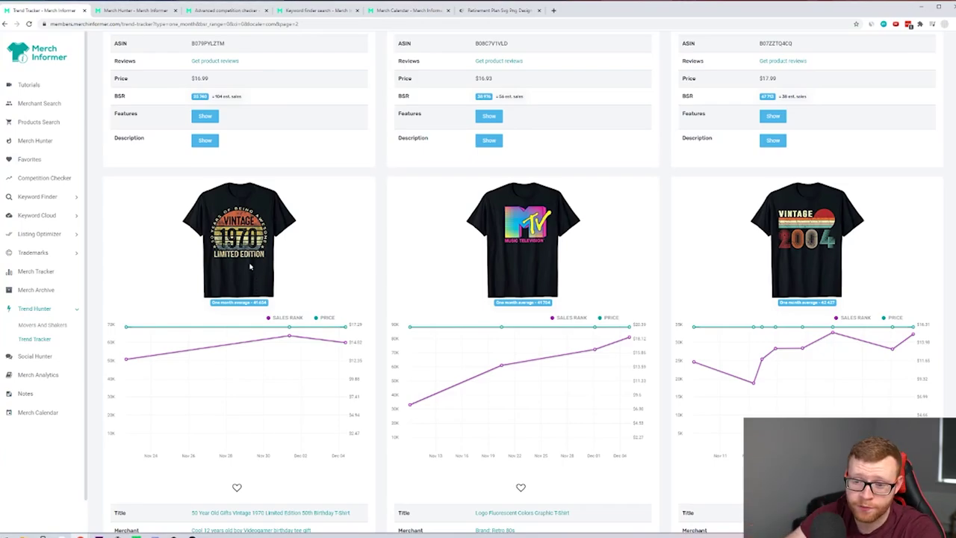
scroll(250, 266, down, 3)
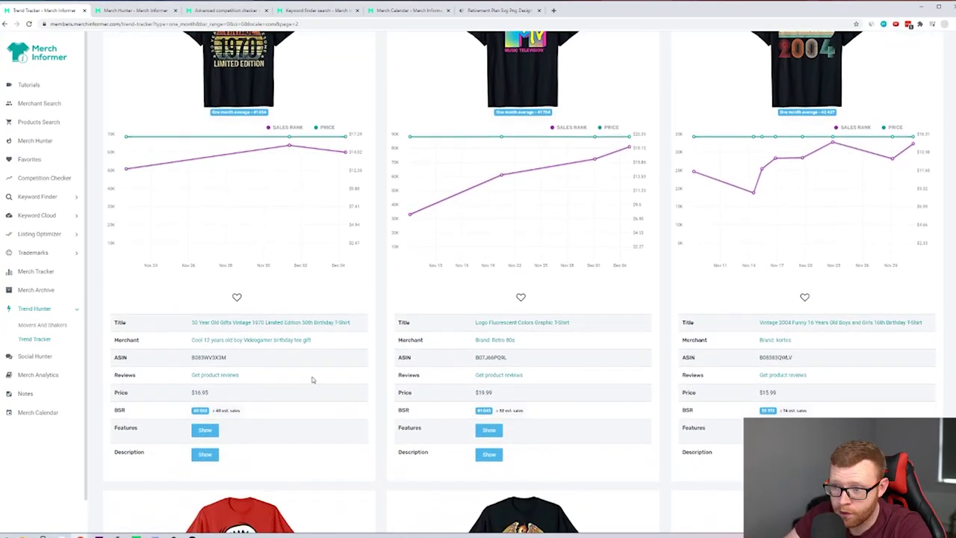
scroll(533, 321, up, 2)
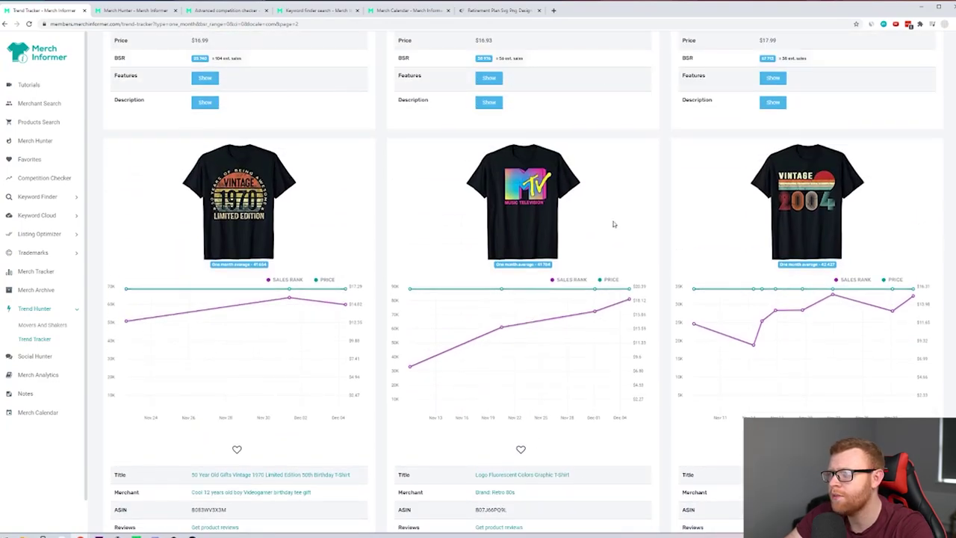
- Open page 3 of the Trend Tracker results and review the shirts down to the "Baby Shark" row
scroll(635, 224, down, 2)
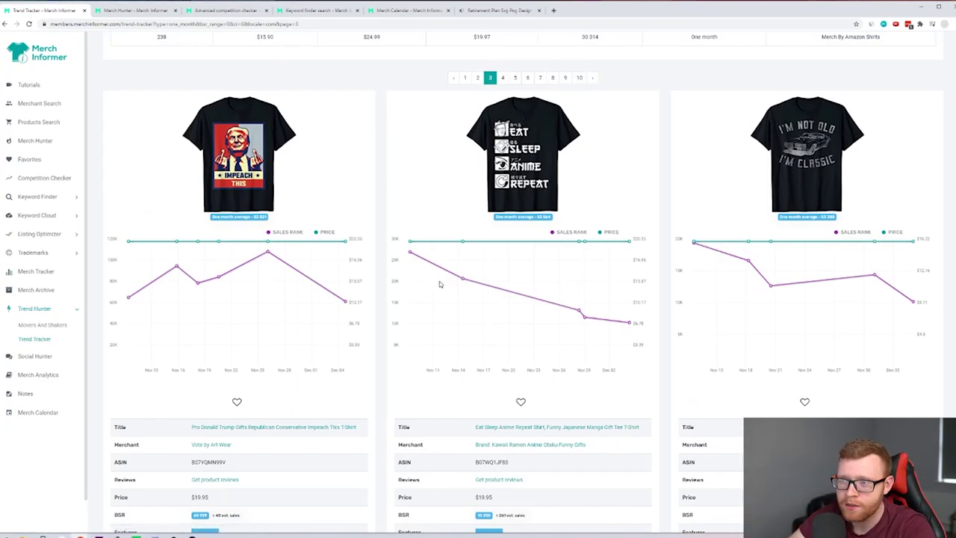
scroll(442, 183, down, 1)
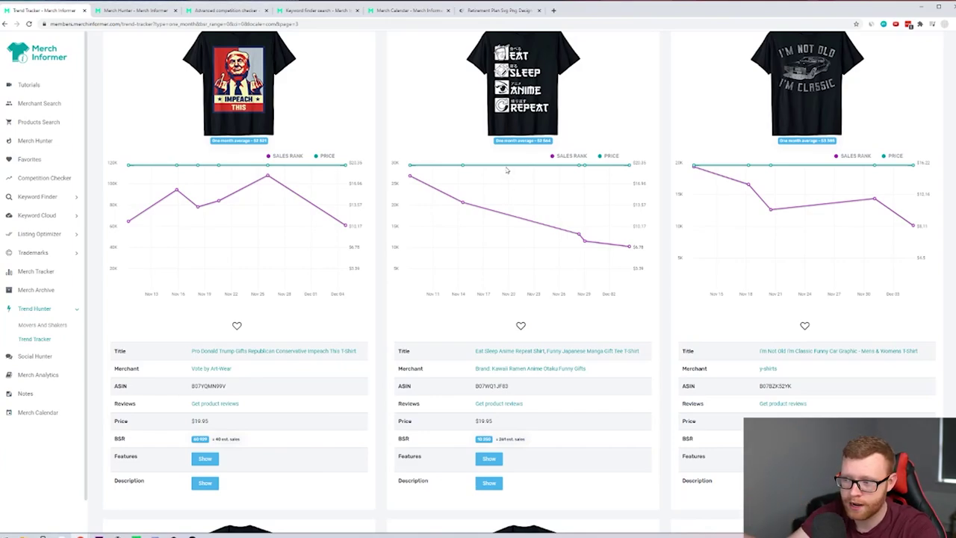
scroll(560, 214, down, 6)
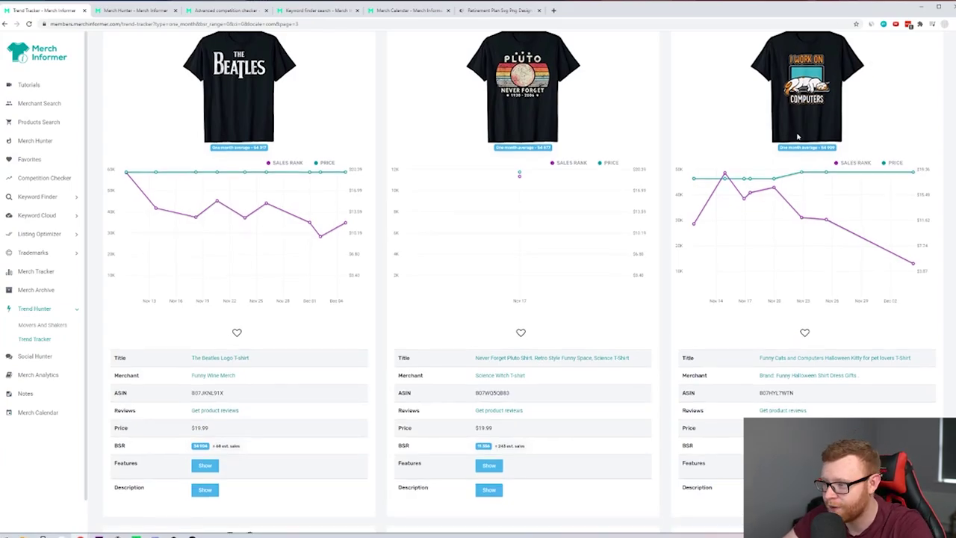
scroll(273, 266, down, 5)
scroll(590, 213, down, 5)
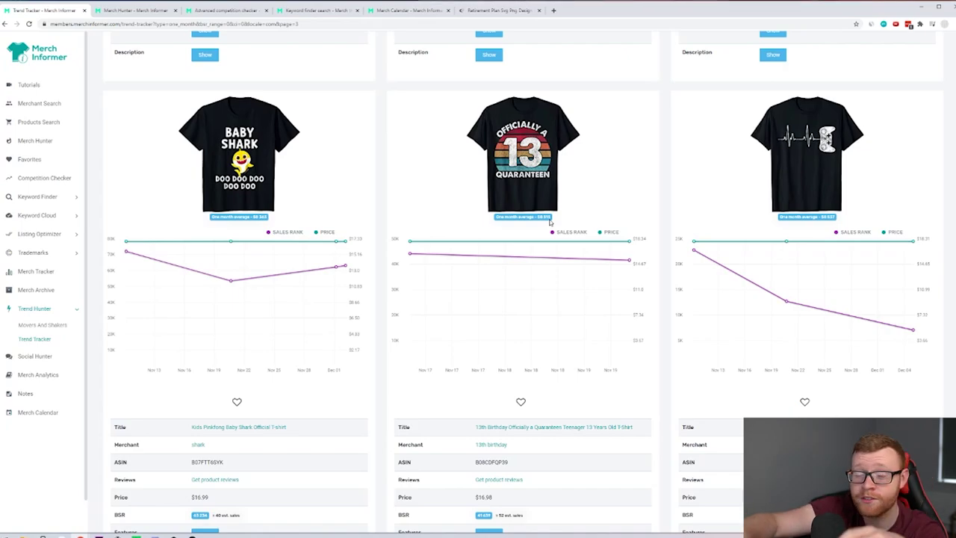
- Check the BSR and estimated sales of the "Officially a 13 Quaranteen" shirt
scroll(525, 267, down, 3)
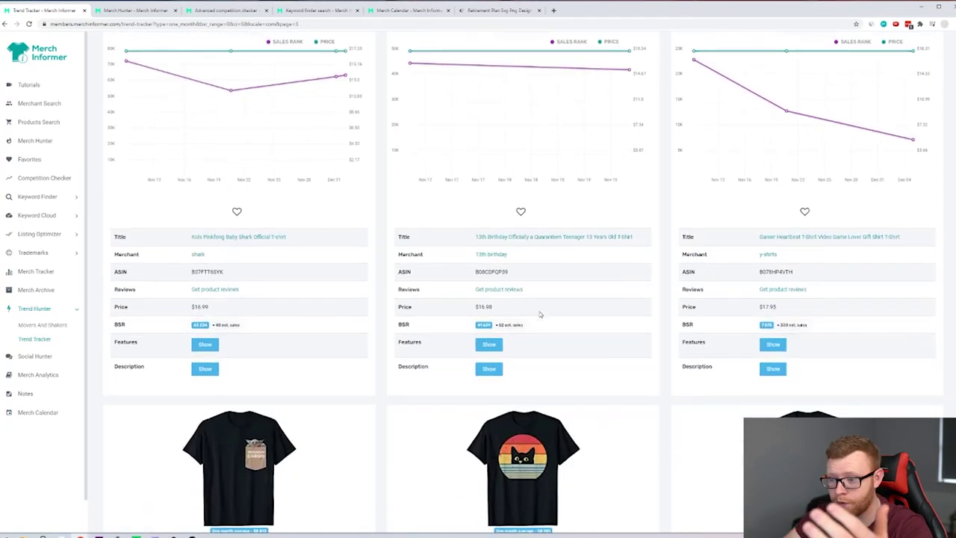
drag(526, 326, 507, 324)
click(516, 324)
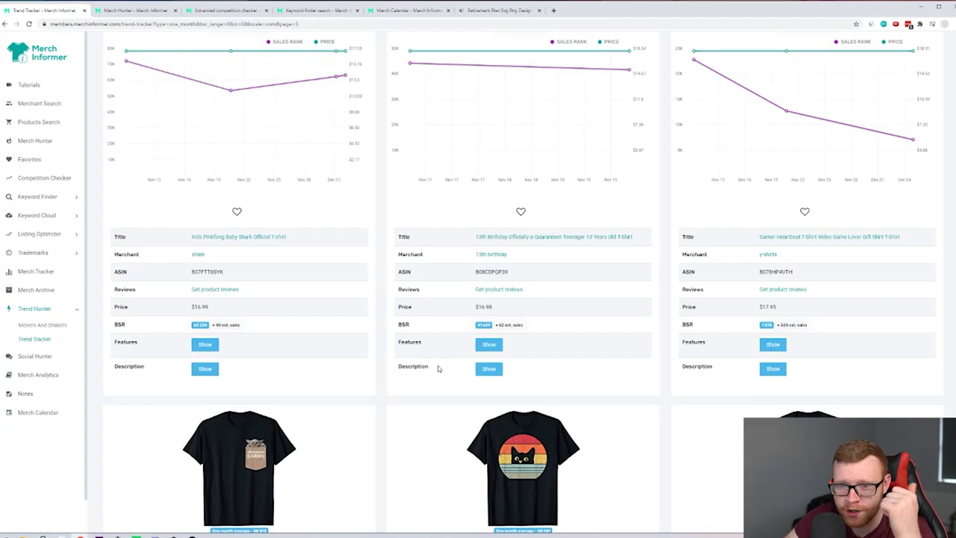
scroll(439, 367, up, 3)
- Return to the Keyword Finder search and look up "baby mug" with Amazon US as the source
key(ctrl+4)
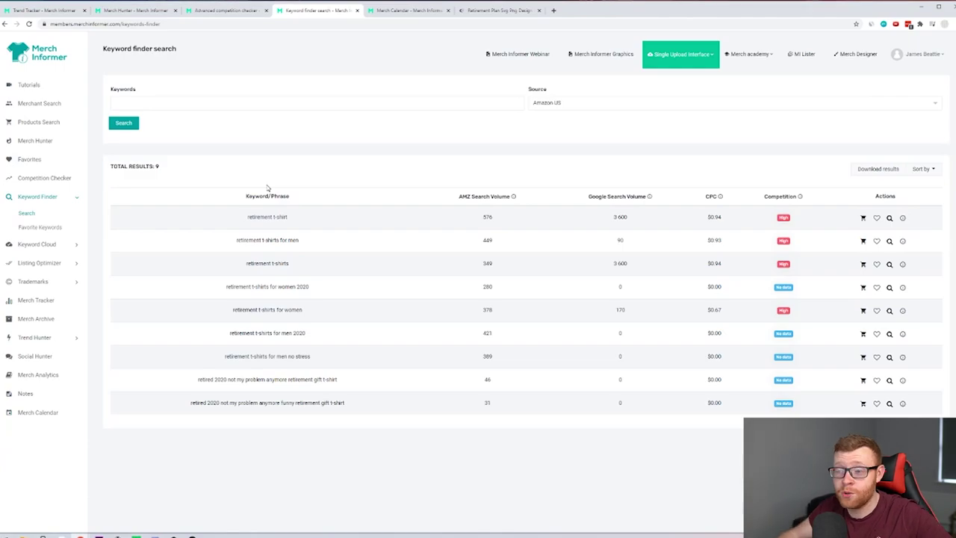
click(291, 102)
text(baby mug)
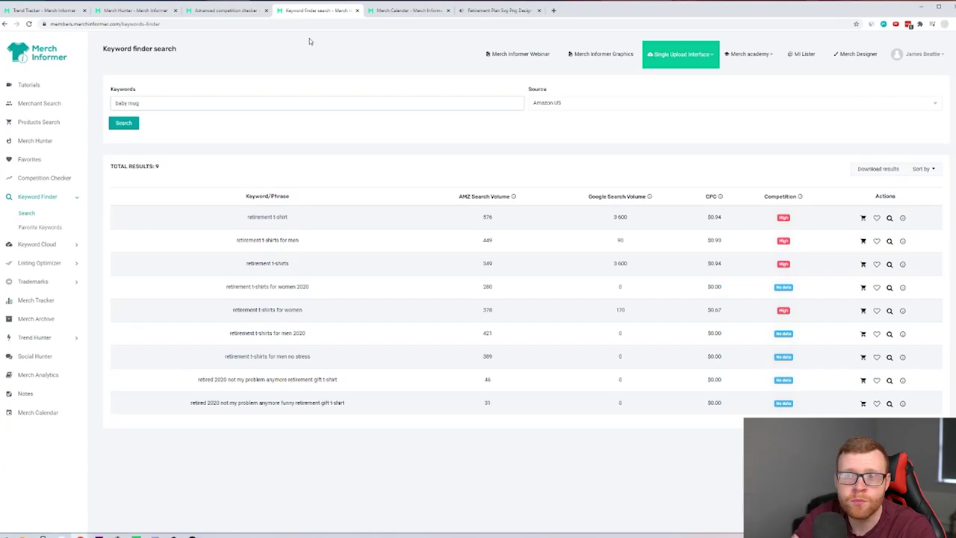
key(Return)
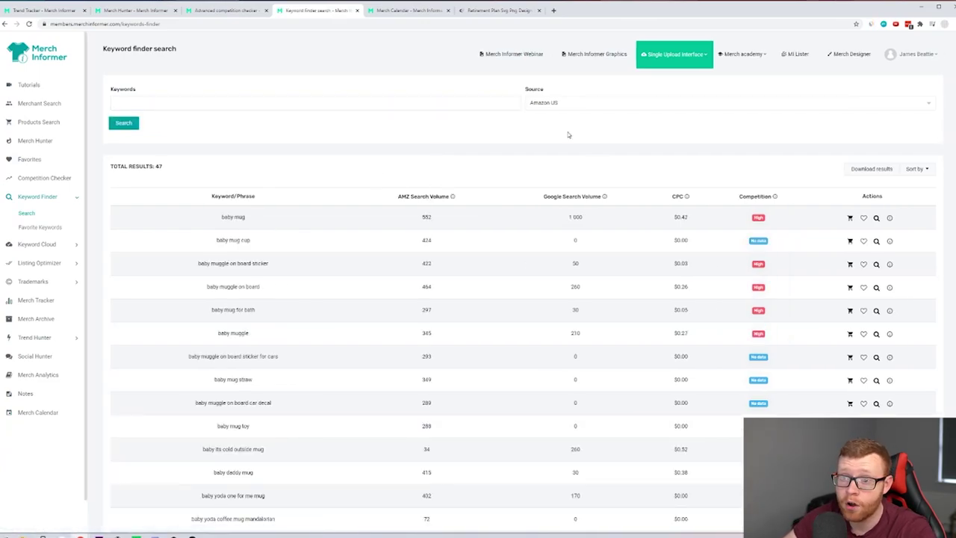
- Compare Amazon and Google search volumes for "baby mug", "baby announcement gifts grandparents mug" and "baby yoda coffee mug mandalorian"
scroll(522, 276, down, 1)
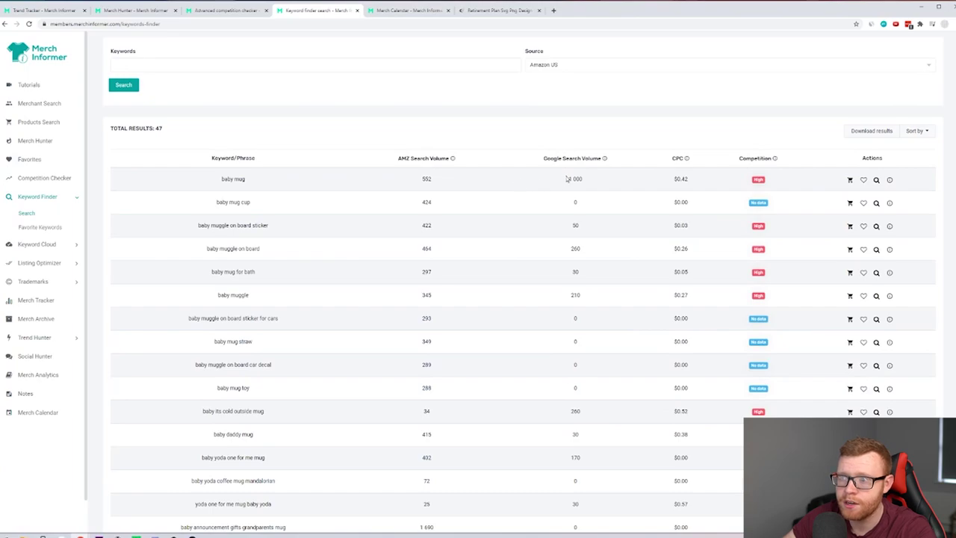
drag(566, 179, 602, 179)
click(602, 179)
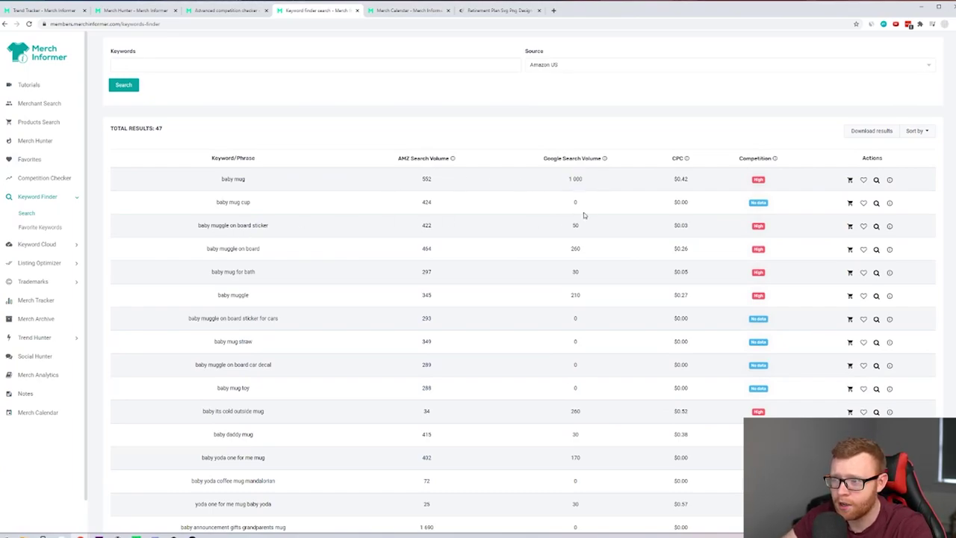
scroll(473, 303, down, 2)
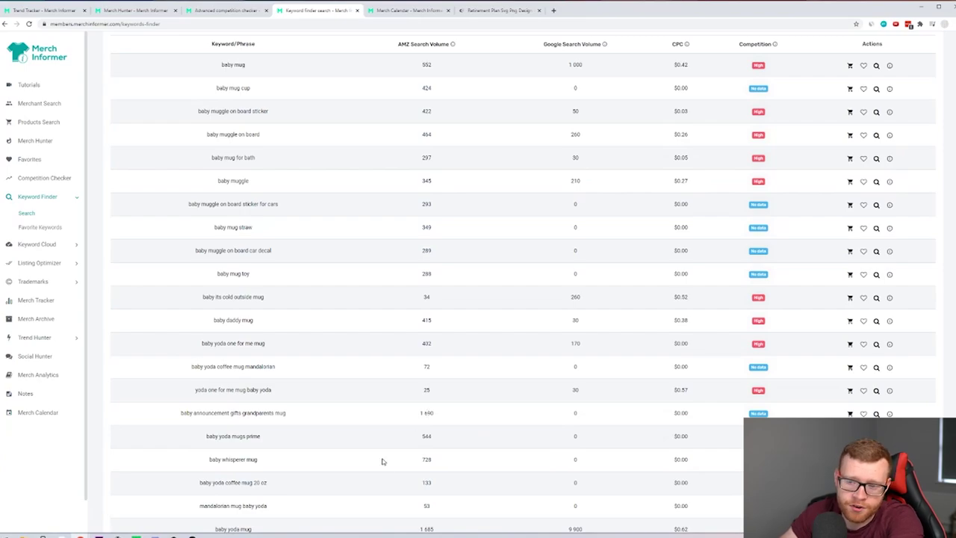
drag(243, 415, 287, 415)
click(579, 411)
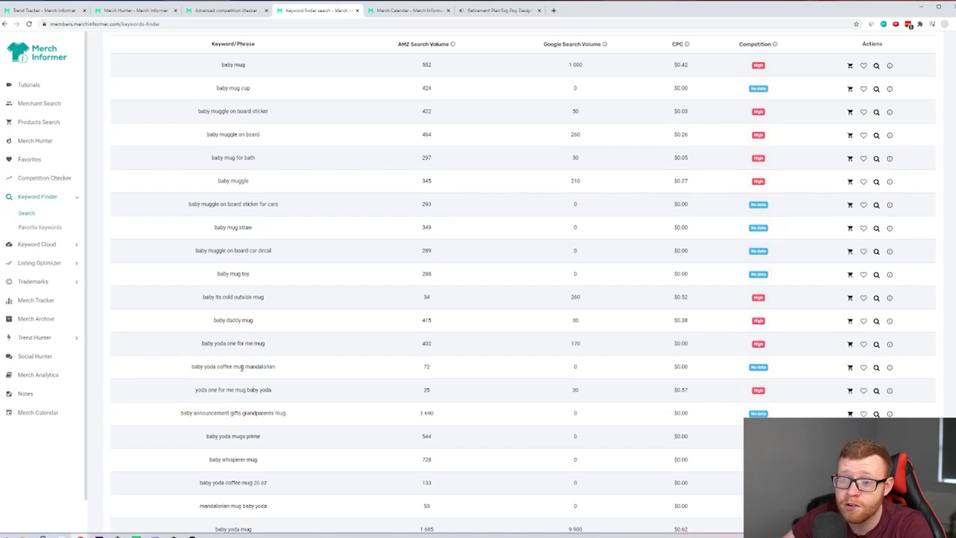
drag(243, 367, 291, 371)
click(294, 371)
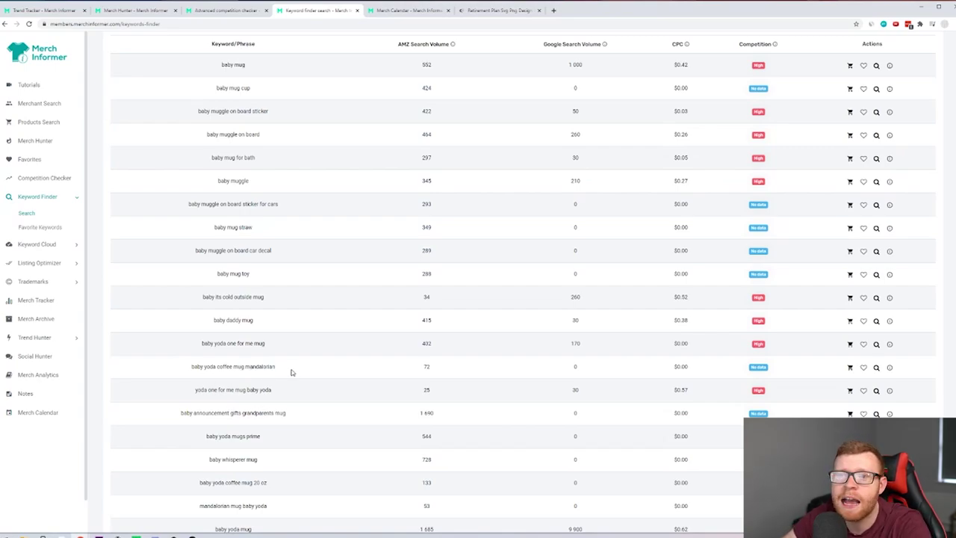
- Scan the rest of the "baby mug" keyword list for other niche phrases and their search volumes
scroll(241, 338, down, 3)
right_click(252, 327)
key(Escape)
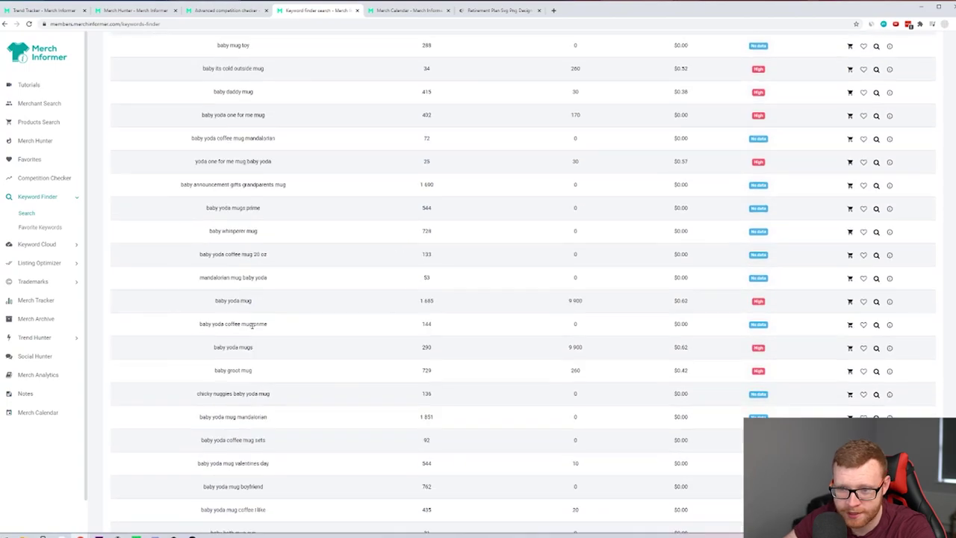
scroll(293, 319, up, 5)
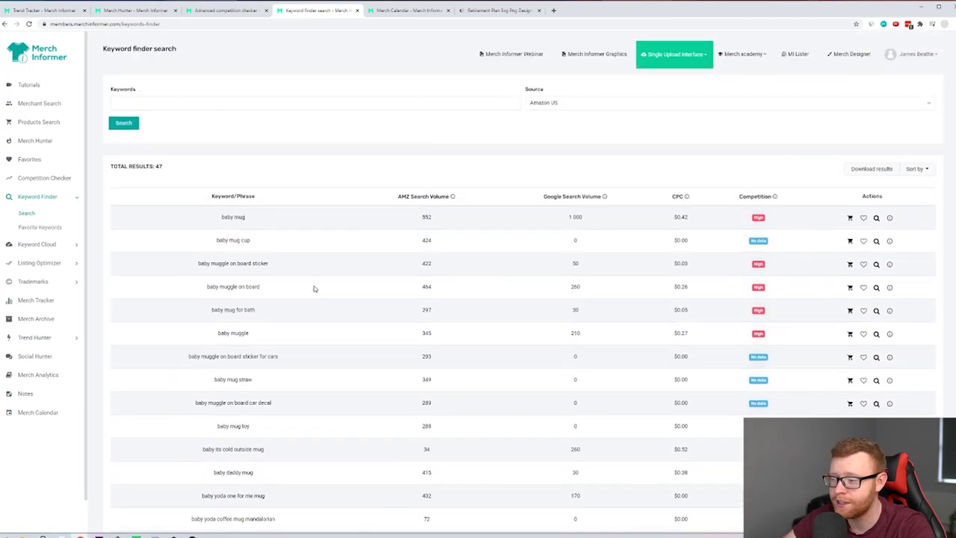
scroll(313, 289, down, 5)
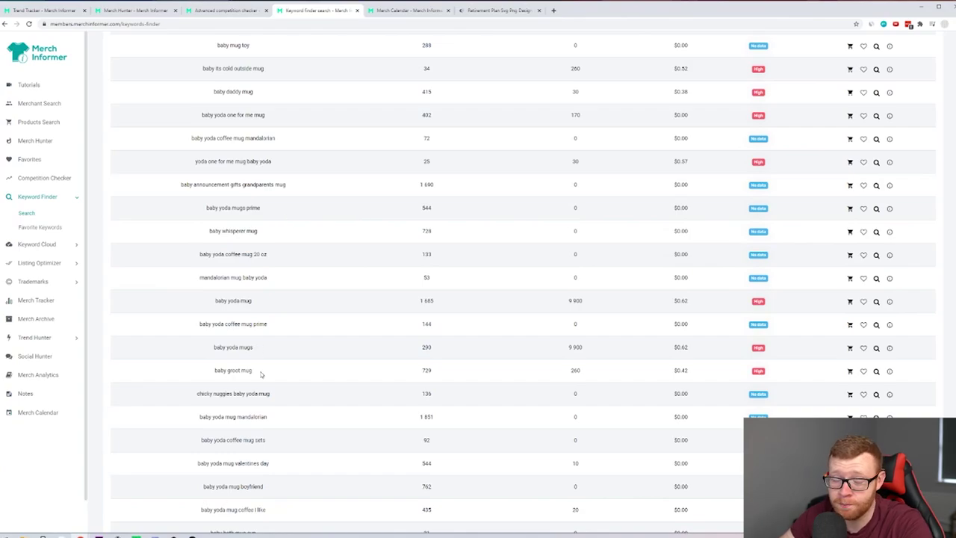
scroll(377, 380, up, 5)
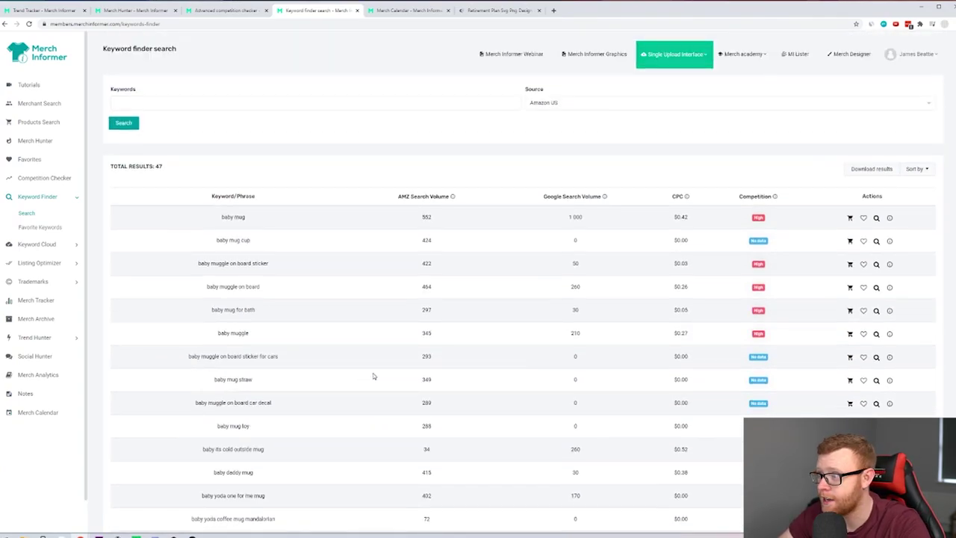
scroll(372, 375, down, 10)
scroll(373, 376, down, 3)
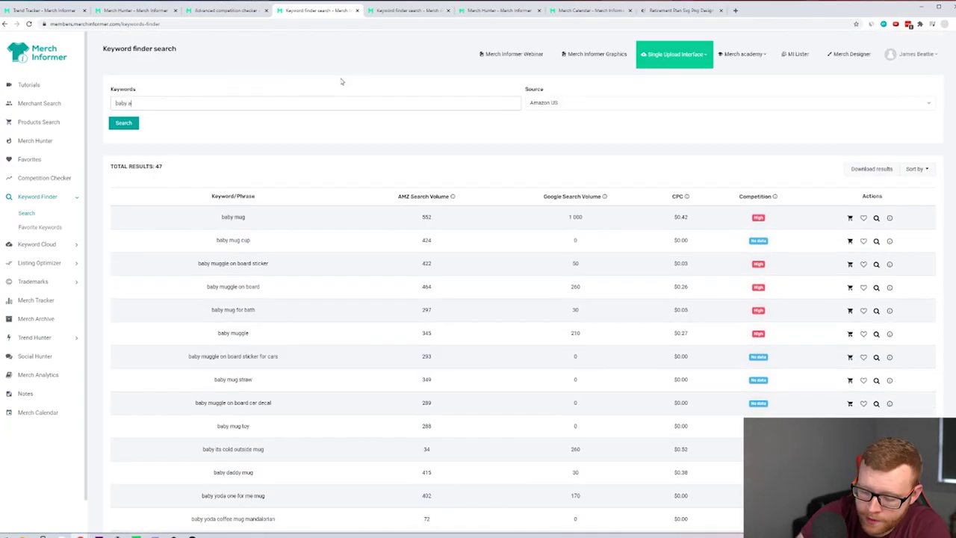
- Search the Keyword Finder for "baby announcement" and examine the Amazon search volume of "baby announcement gifts grandparents"
text(ement)
key(Return)
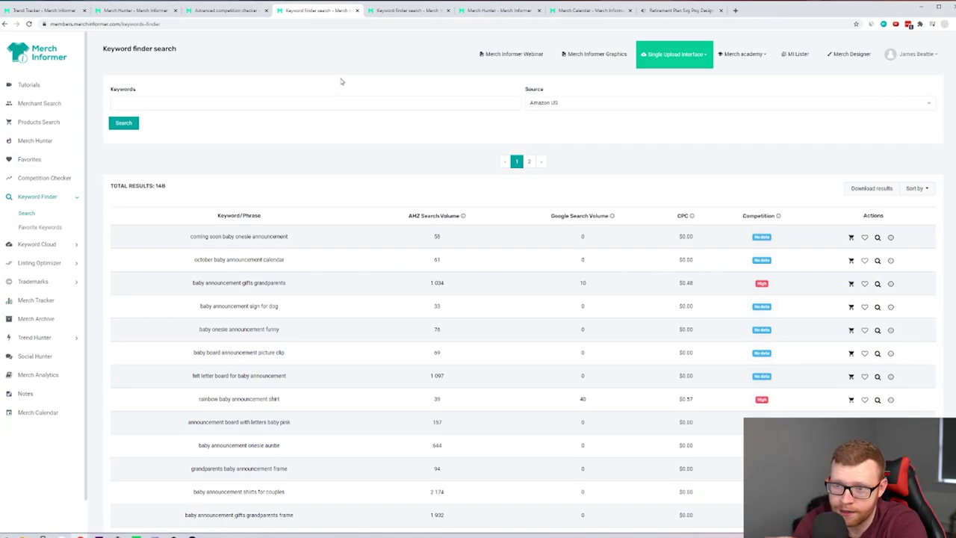
drag(302, 283, 187, 290)
drag(428, 283, 488, 286)
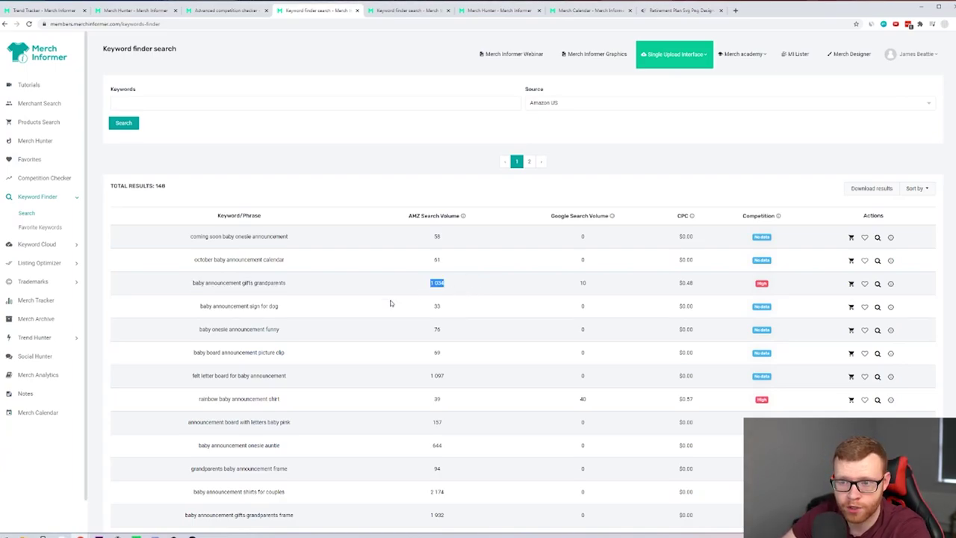
click(198, 285)
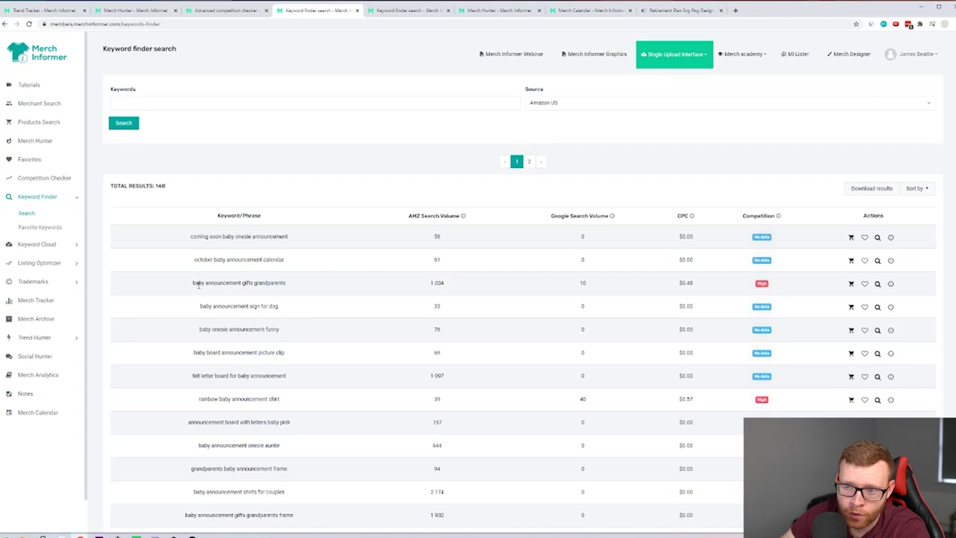
drag(192, 283, 289, 287)
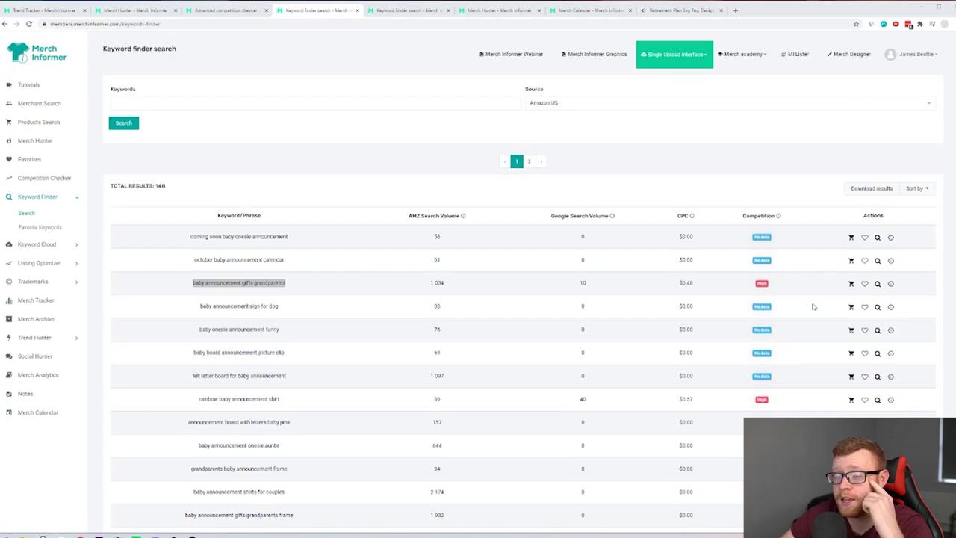
click(380, 280)
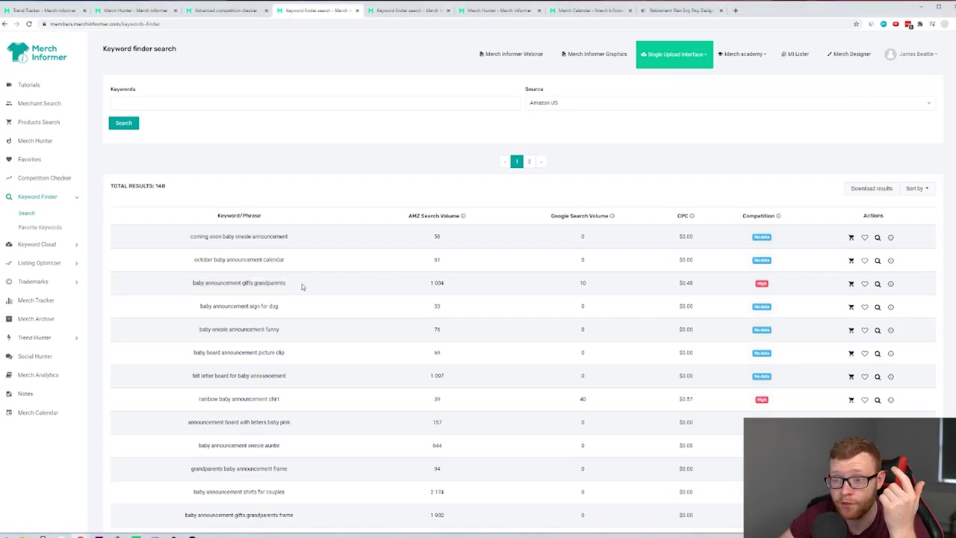
- Highlight the phrase "baby announcement gifts grandparents" in the keyword results to examine it as a niche
drag(302, 284, 213, 306)
click(315, 313)
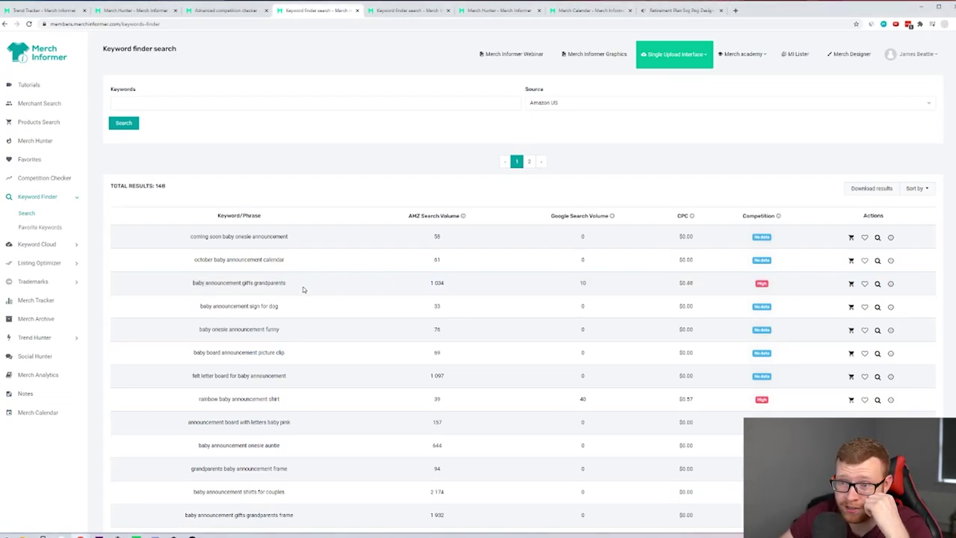
drag(303, 289, 174, 284)
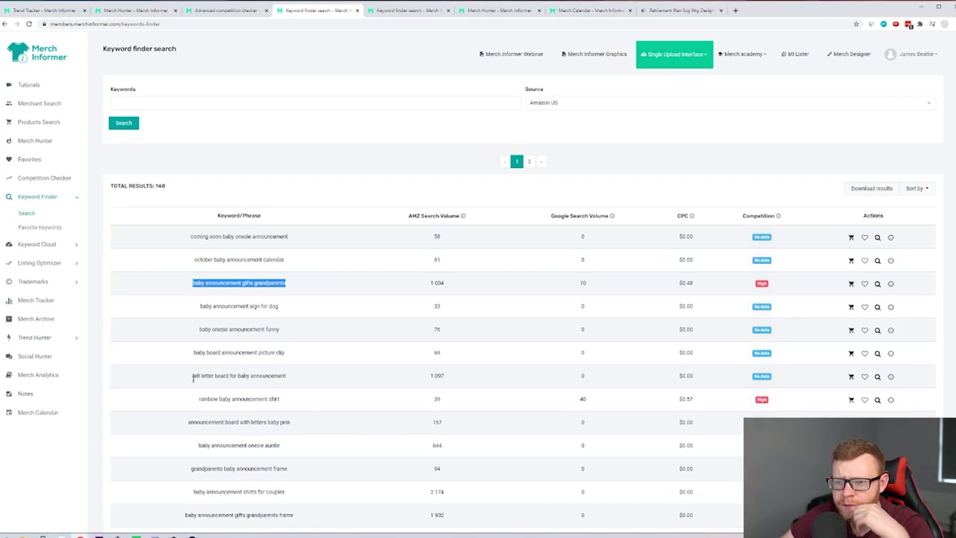
click(295, 374)
- Scan the "baby announcement" keyword list for recipient-specific phrases, comparing their Amazon and Google search volumes
scroll(303, 381, down, 3)
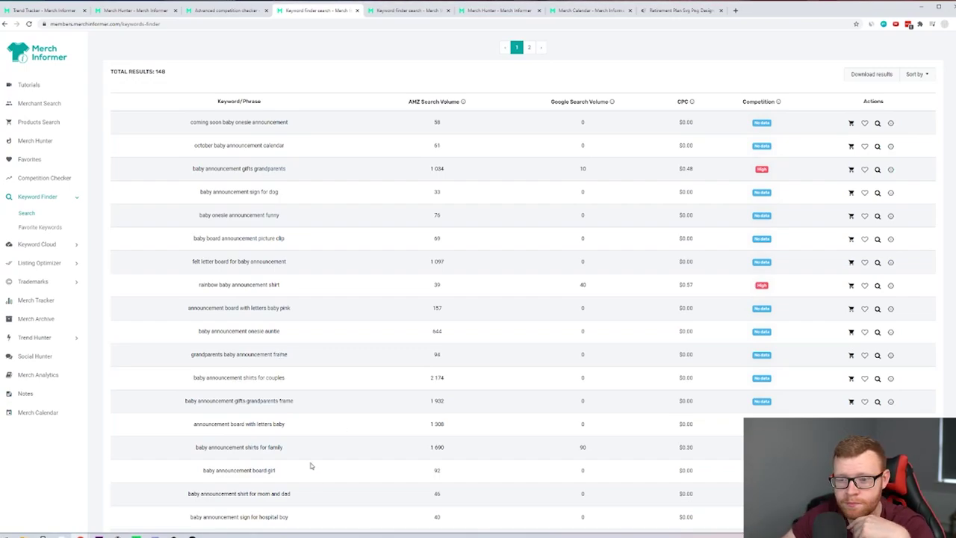
scroll(306, 465, down, 1)
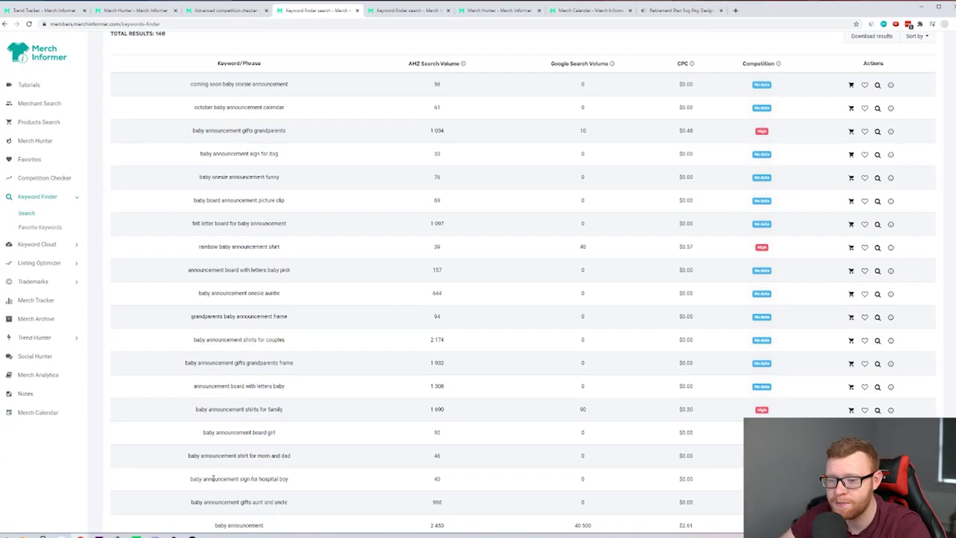
scroll(274, 493, down, 3)
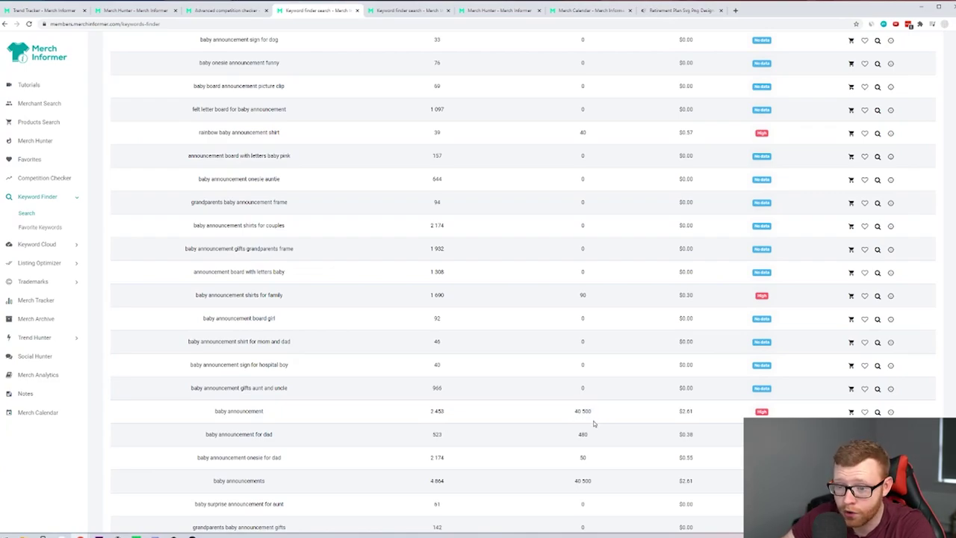
scroll(594, 424, down, 3)
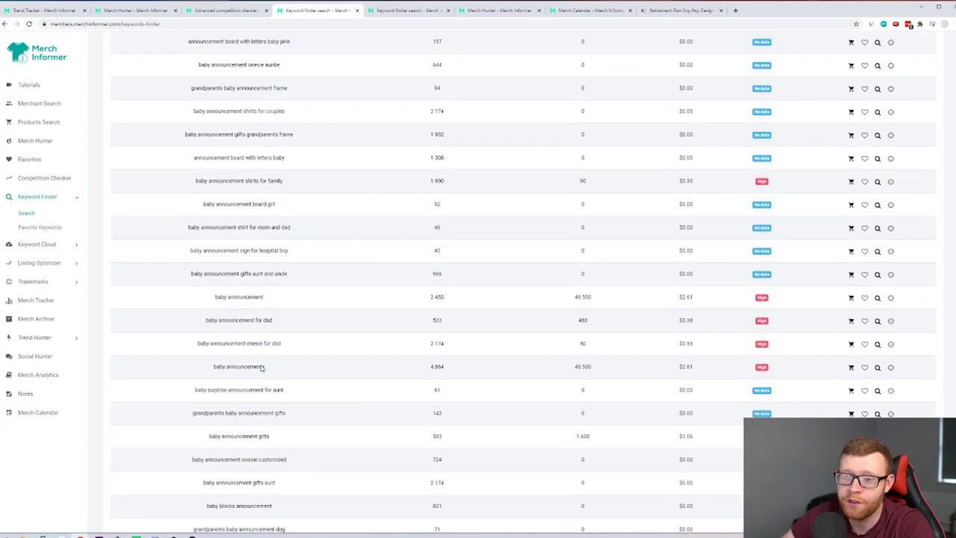
scroll(268, 386, down, 5)
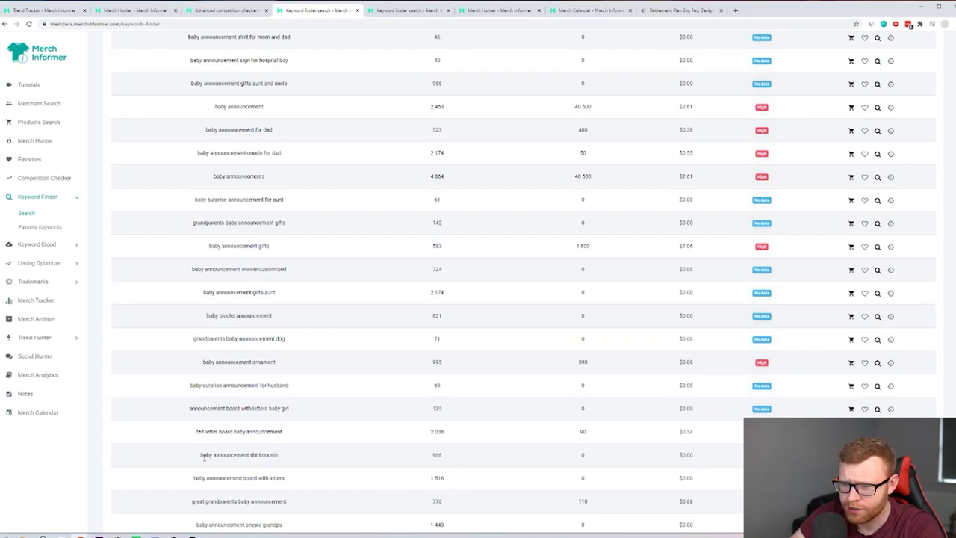
- Highlight "baby announcement shirt cousin" and "grandparents baby announcement mugs" in the list and check their Amazon search volumes
drag(201, 455, 181, 452)
click(246, 464)
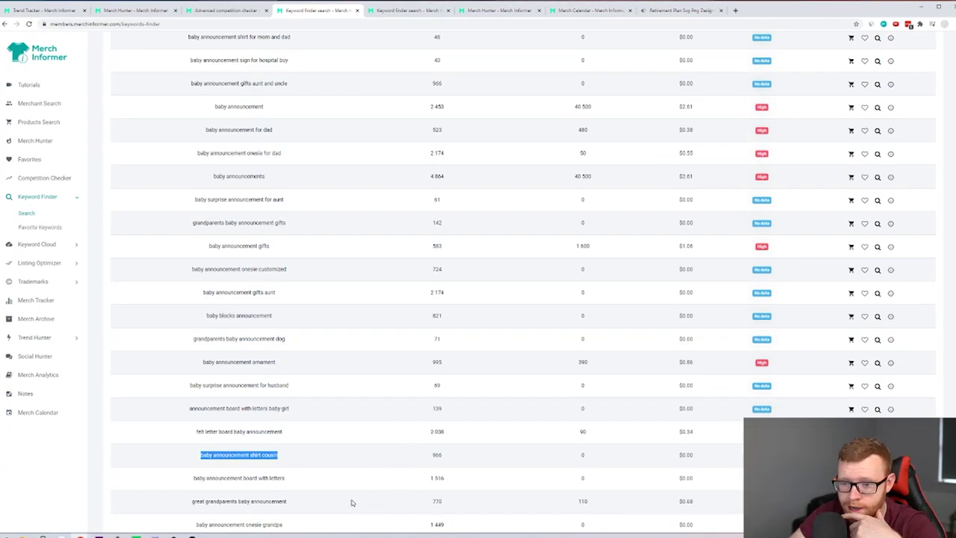
scroll(270, 465, down, 1)
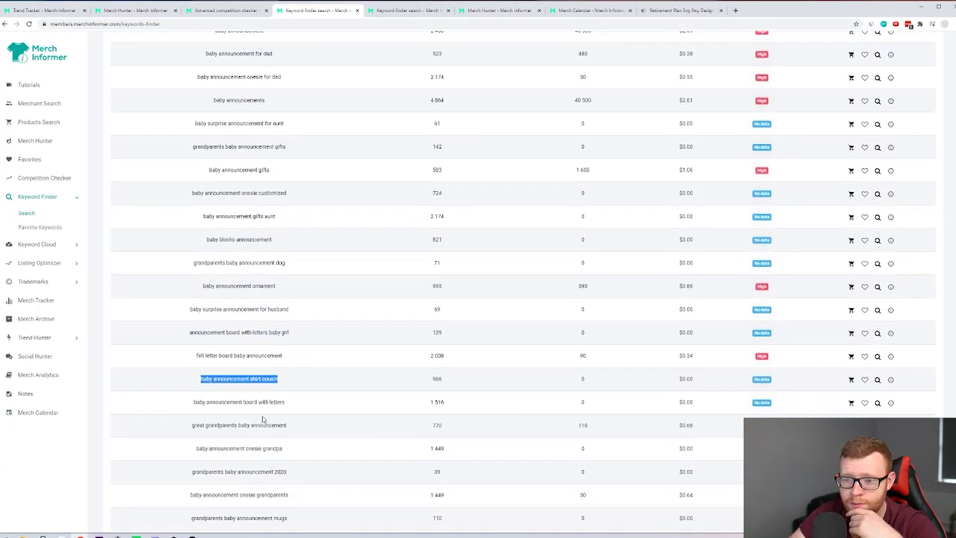
scroll(263, 420, down, 1)
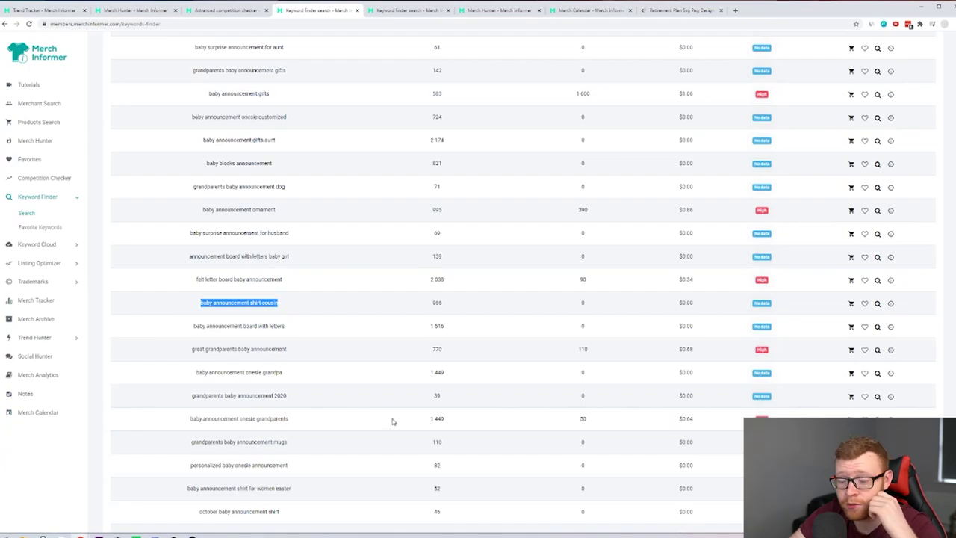
scroll(388, 418, down, 1)
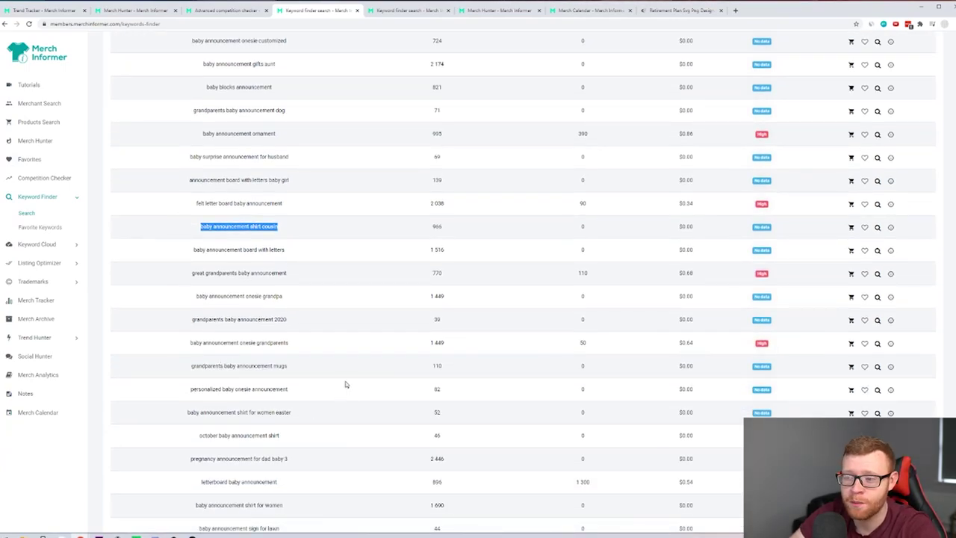
drag(308, 370, 160, 368)
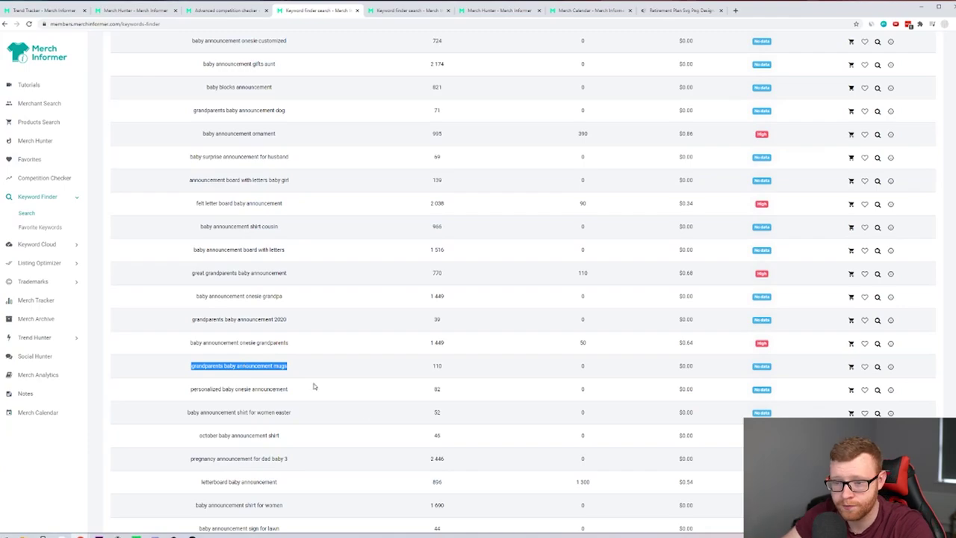
- Look over the whole "baby announcement" keyword list again, focusing on the Amazon search volume column
scroll(448, 374, down, 10)
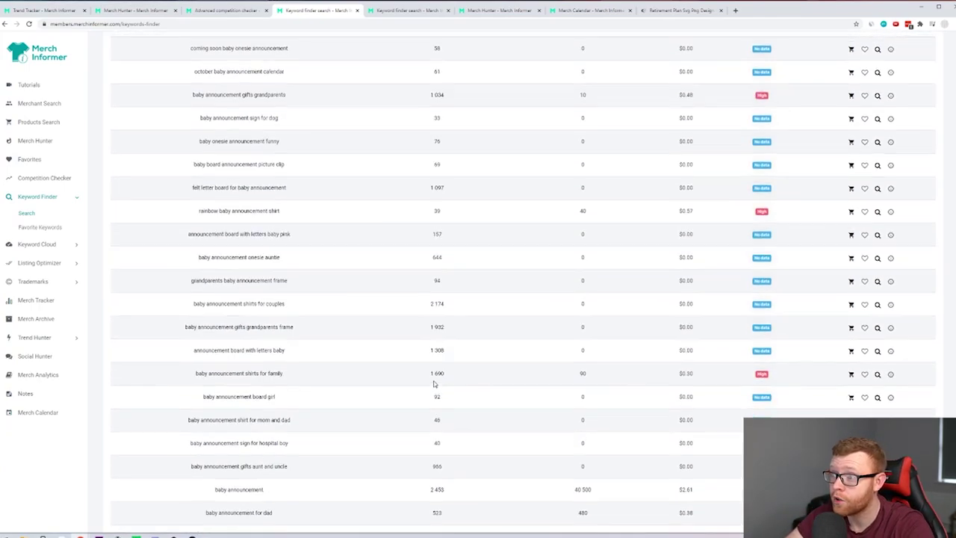
scroll(433, 383, up, 3)
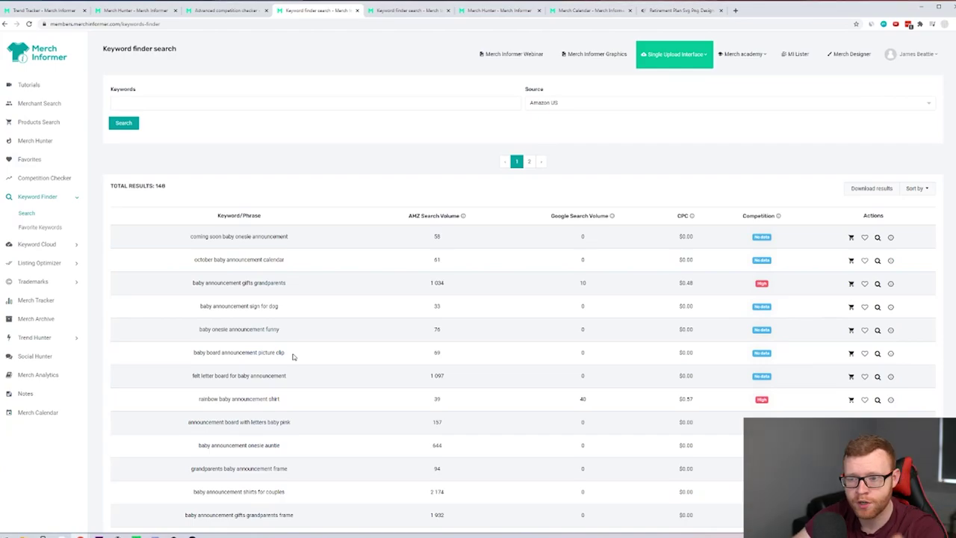
scroll(292, 356, down, 3)
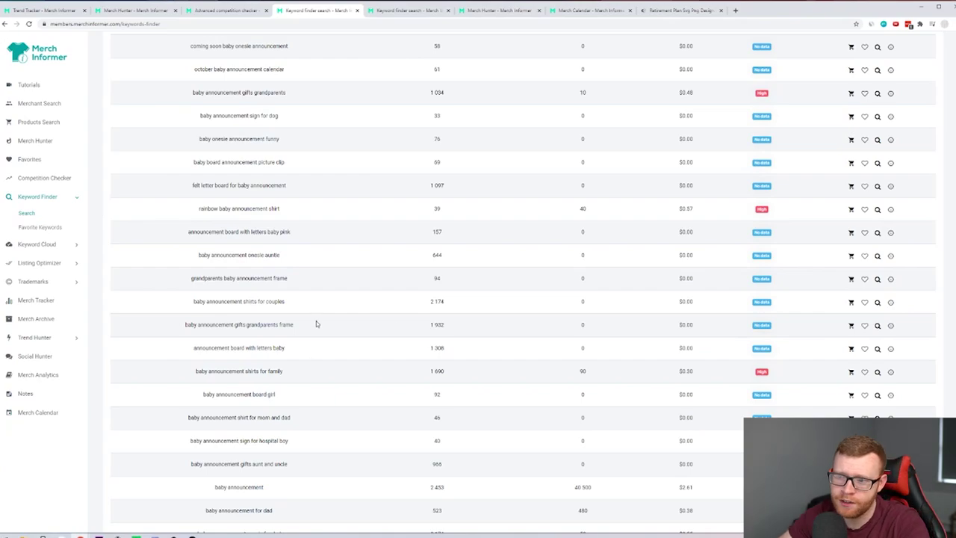
scroll(316, 324, up, 3)
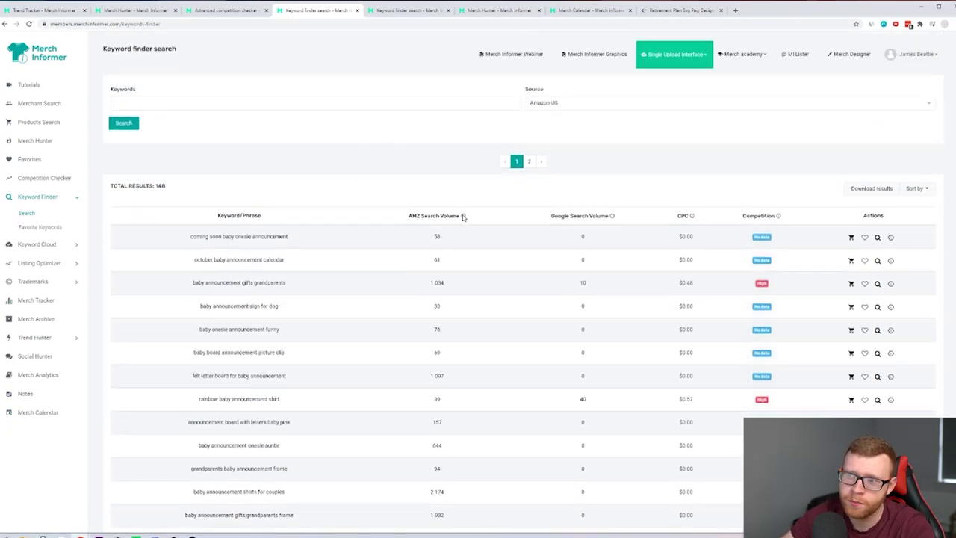
mouse_move(463, 215)
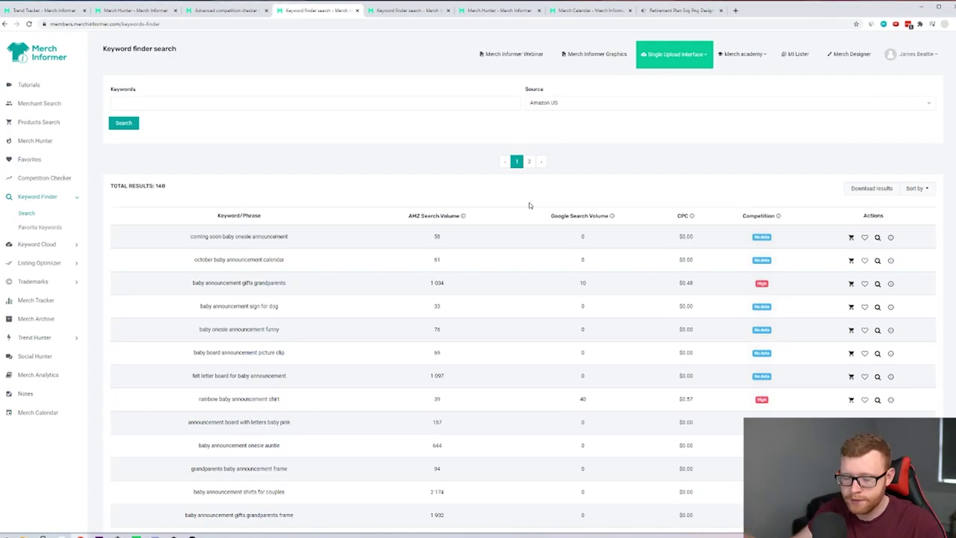
scroll(442, 248, down, 3)
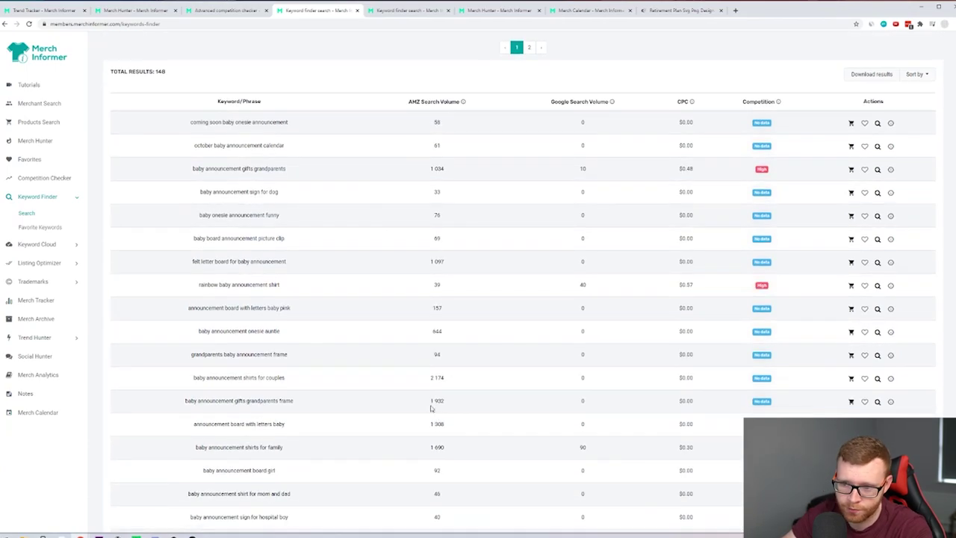
- Check the US competition for "baby announcement" in the Competition Checker and review its score, bestseller keywords and top three bestsellers
scroll(450, 349, up, 2)
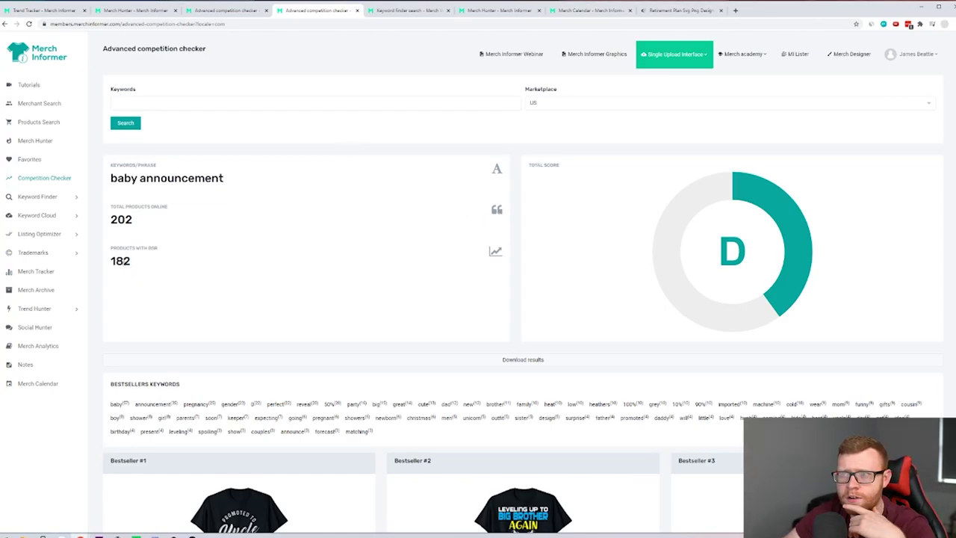
scroll(265, 230, down, 1)
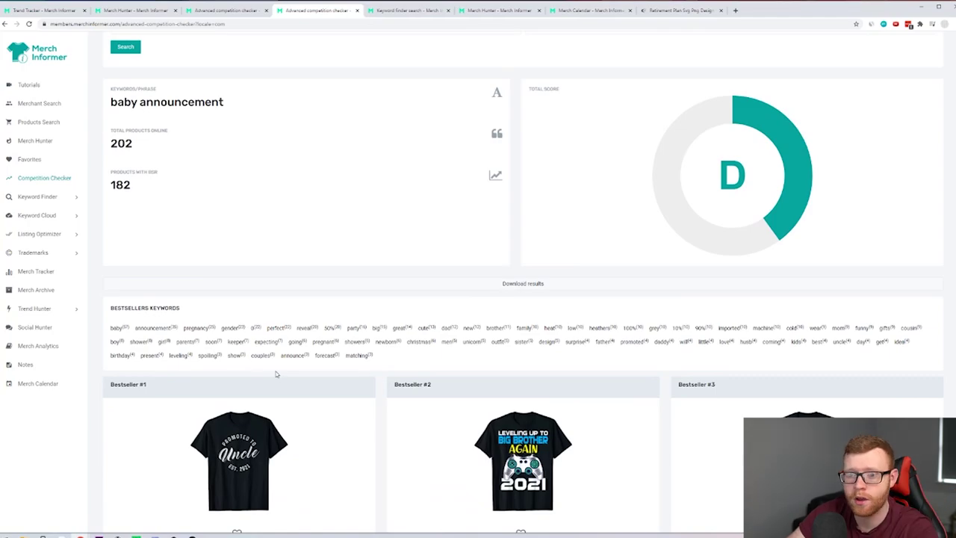
scroll(324, 374, down, 3)
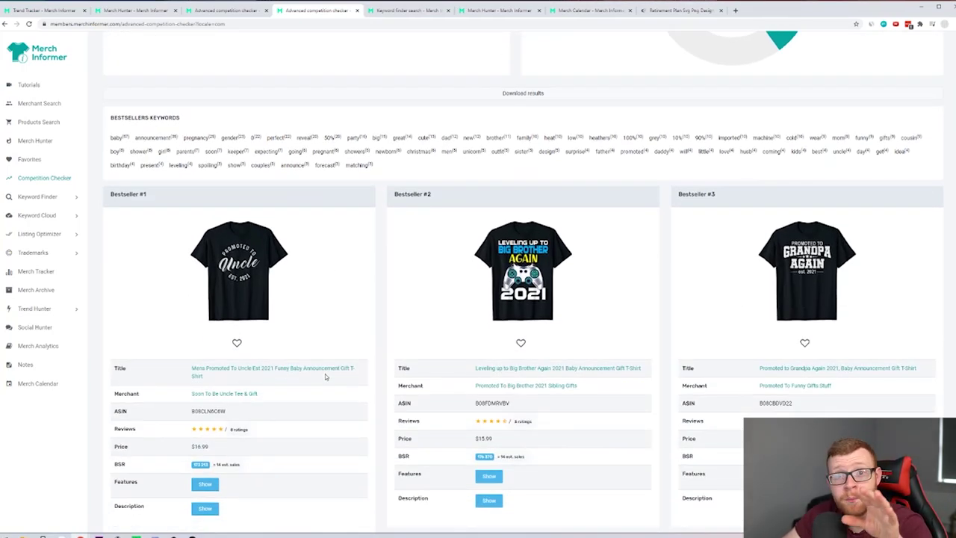
scroll(292, 320, down, 1)
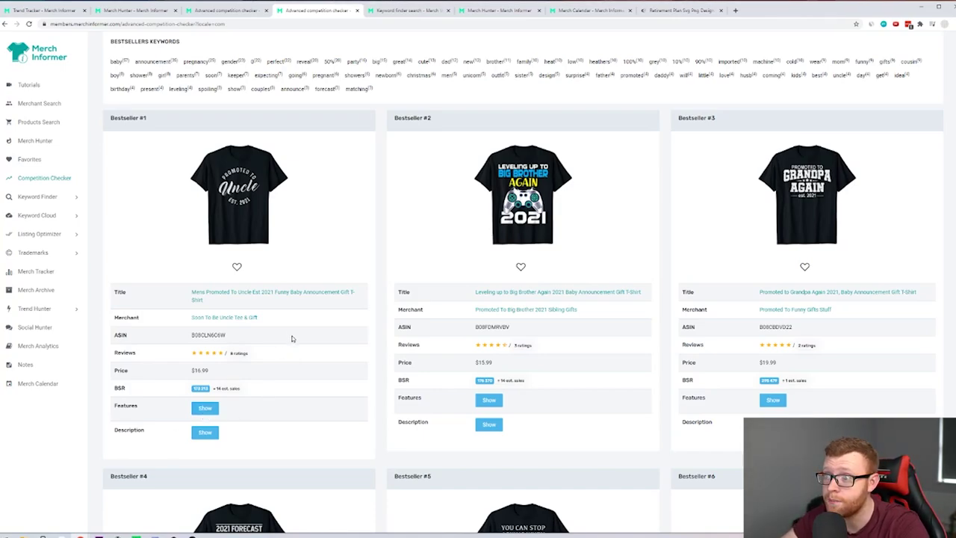
scroll(523, 284, down, 1)
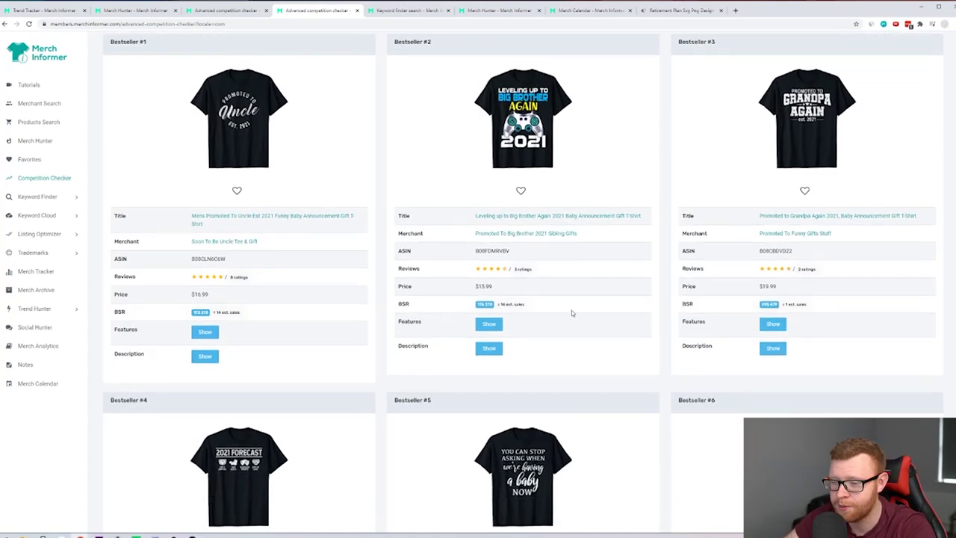
- Examine the designs, reviews, prices and BSR of bestsellers #4 to #6 for "baby announcement"
scroll(571, 310, down, 3)
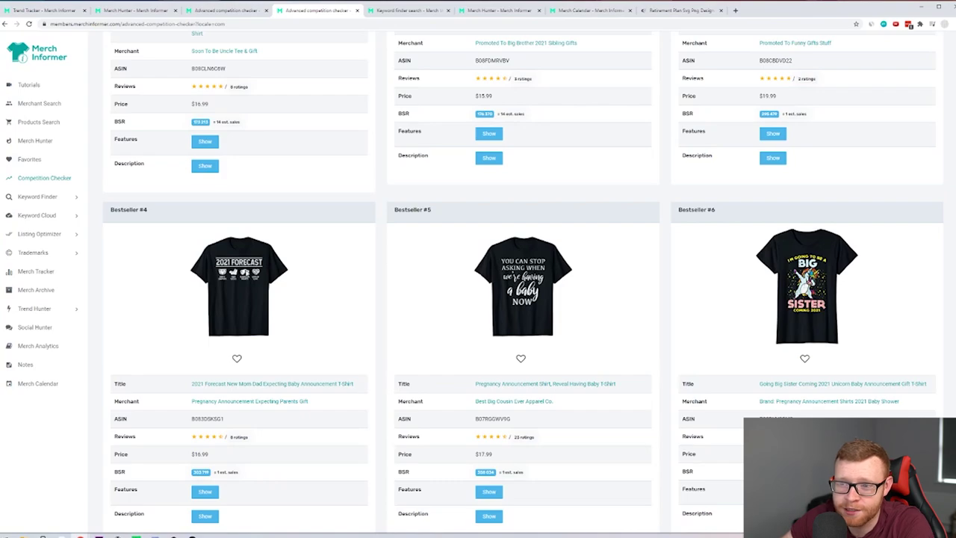
scroll(383, 258, down, 2)
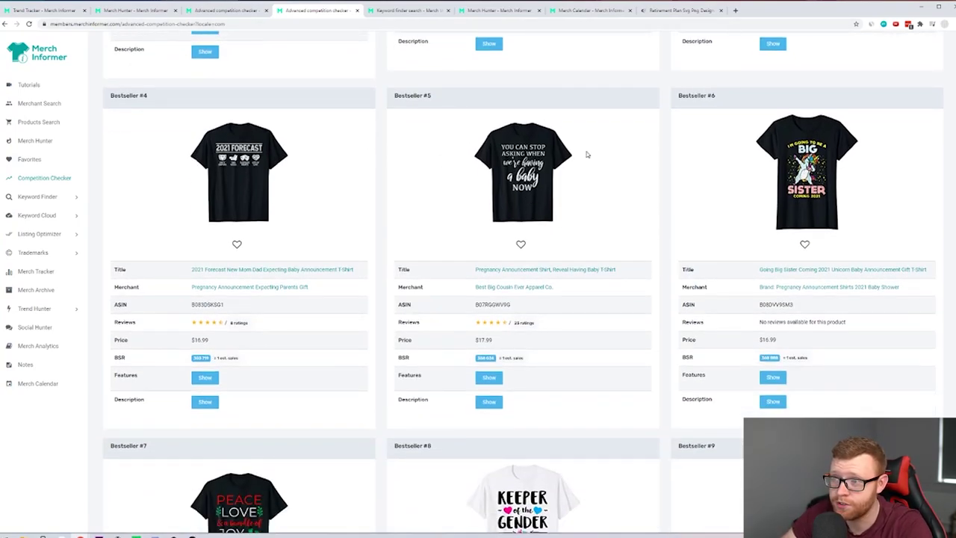
scroll(544, 446, up, 2)
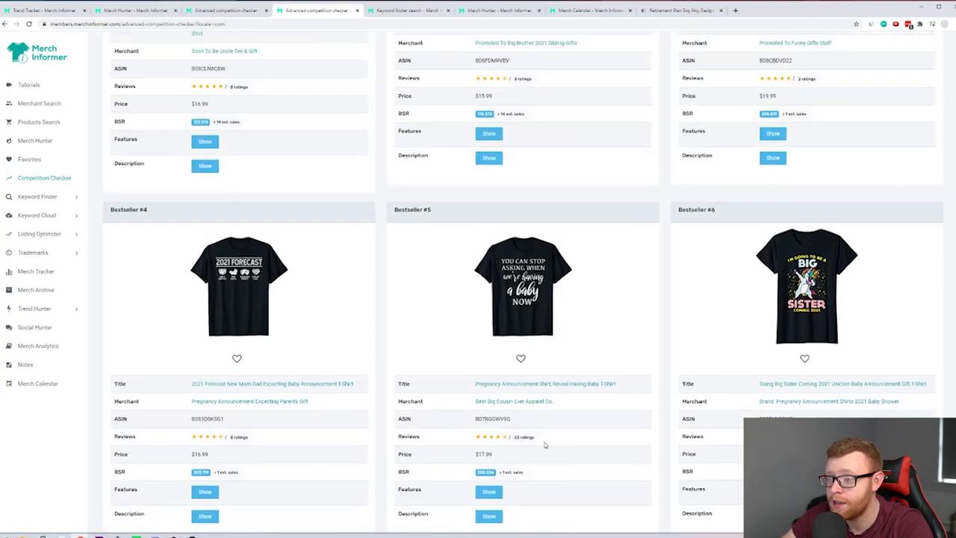
scroll(584, 334, down, 3)
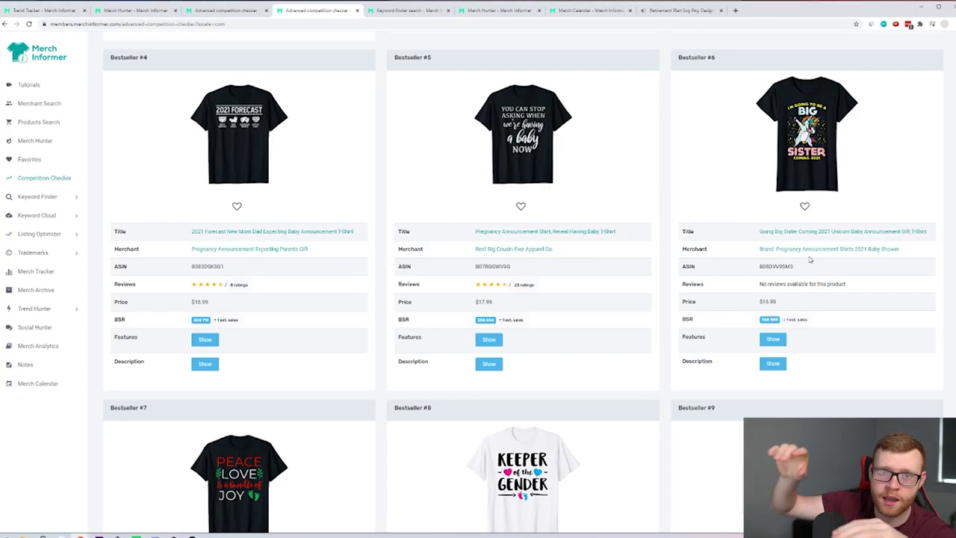
scroll(802, 395, up, 7)
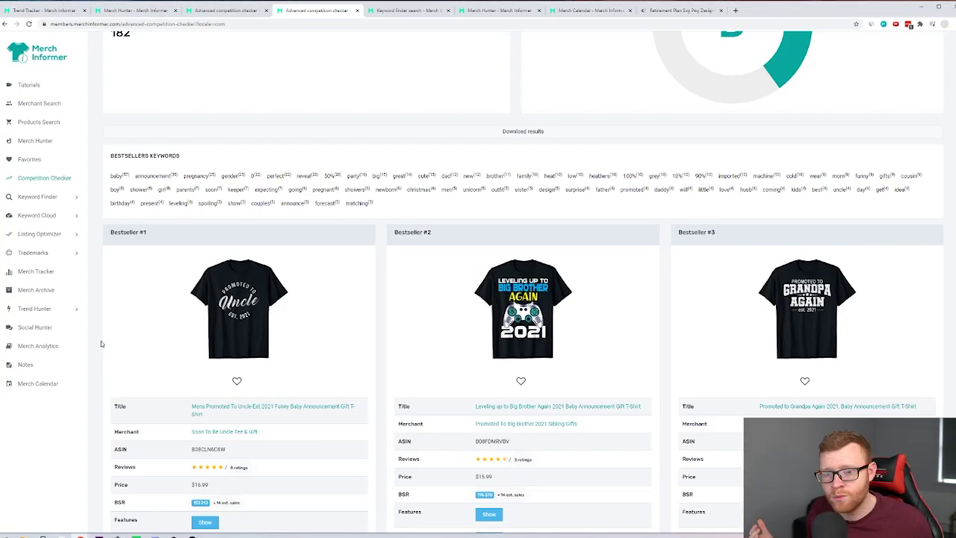
- Open the Merch Calendar and browse the holidays from December 2020 to February 2021, ending back on December 2020
click(48, 384)
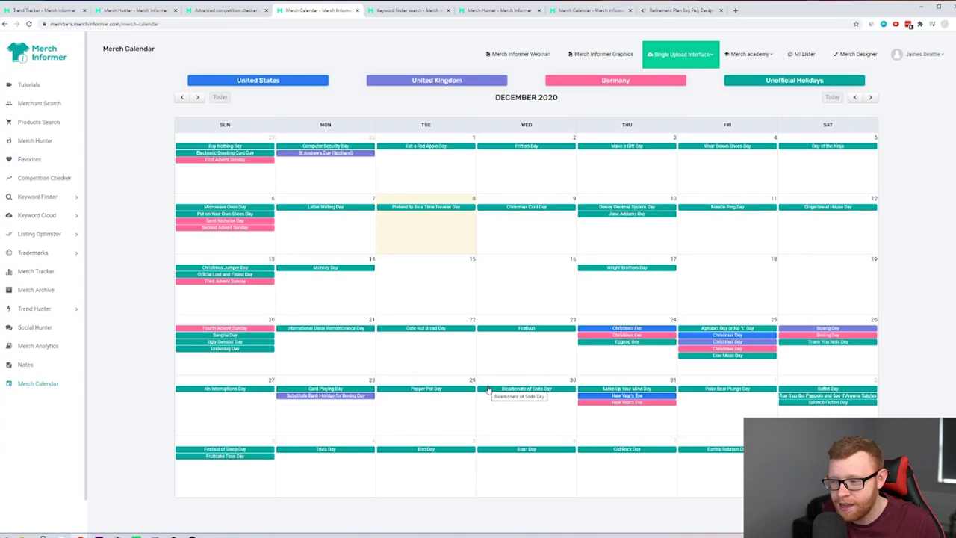
click(870, 97)
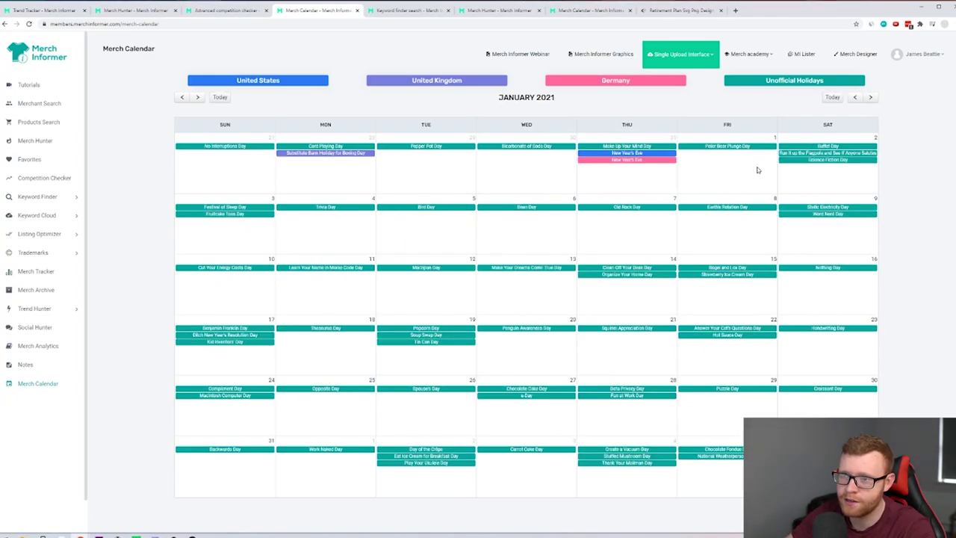
click(870, 97)
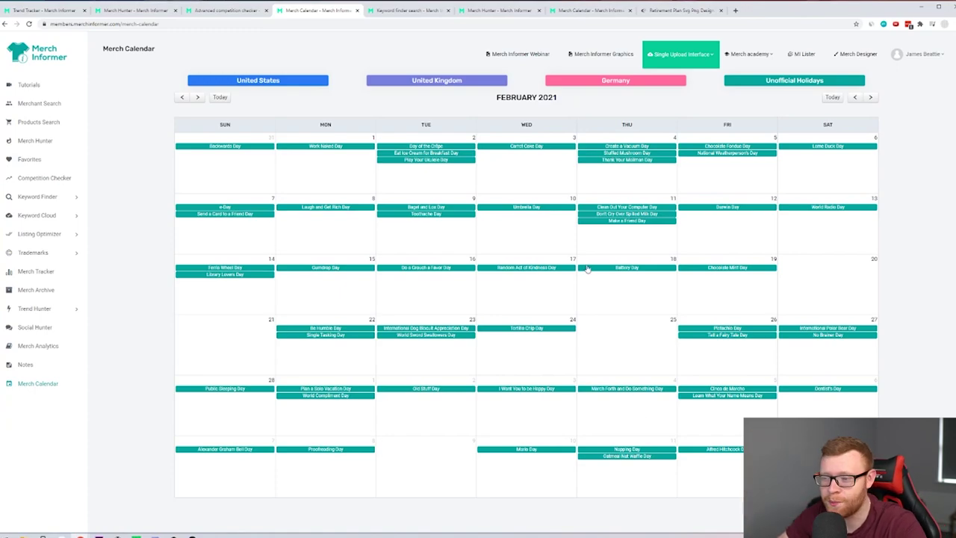
click(855, 97)
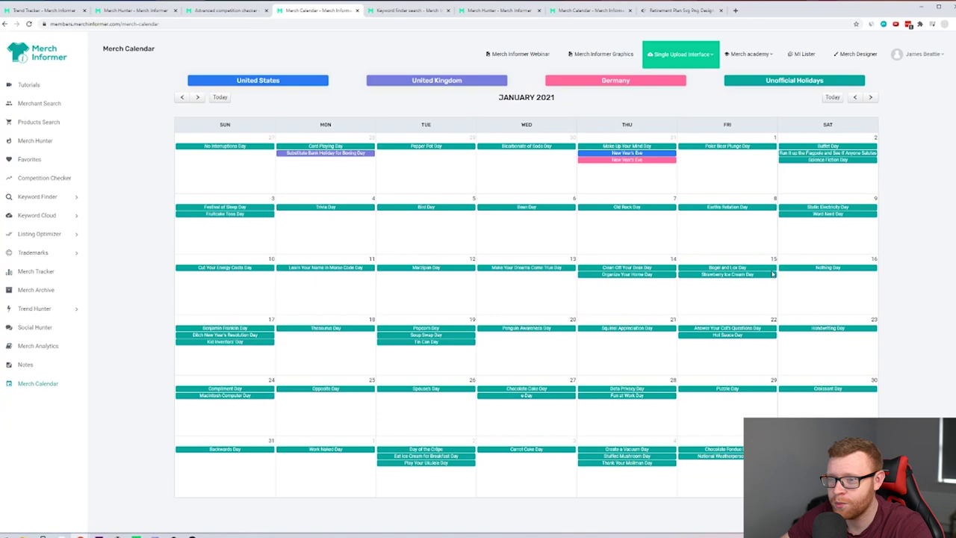
click(854, 97)
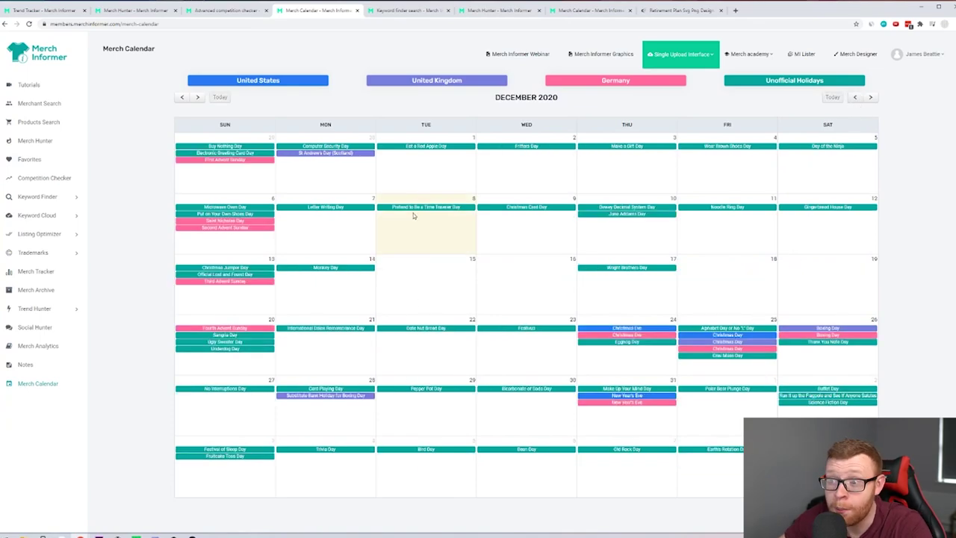